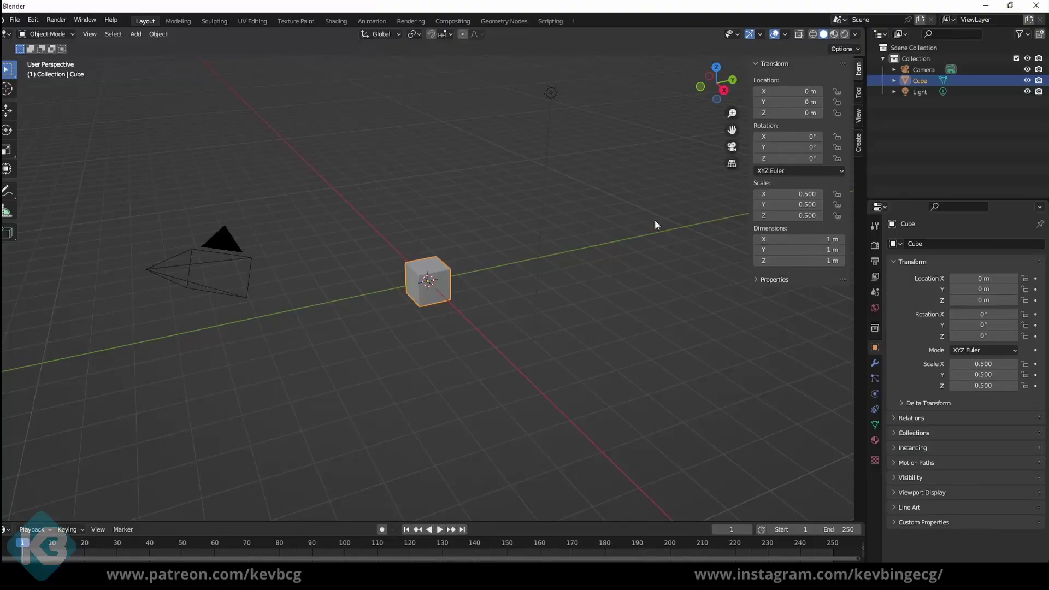
Step: Apply the cube's scale so its scale values reset to 1
{"action": "left_click", "coordinate": [160, 36]}
{"action": "mouse_move", "coordinate": [196, 91]}
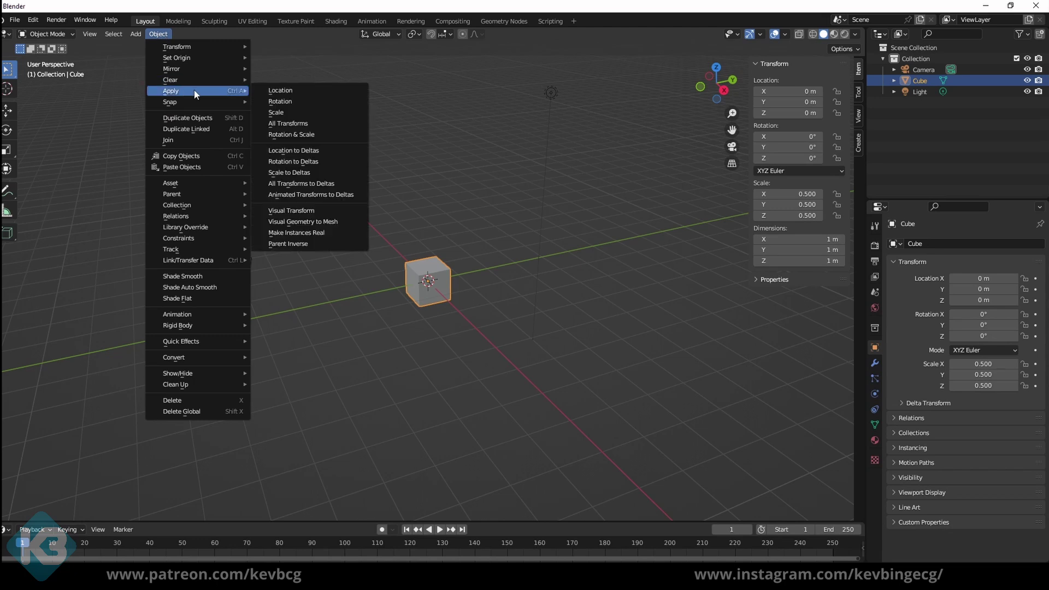
{"action": "left_click", "coordinate": [279, 129]}
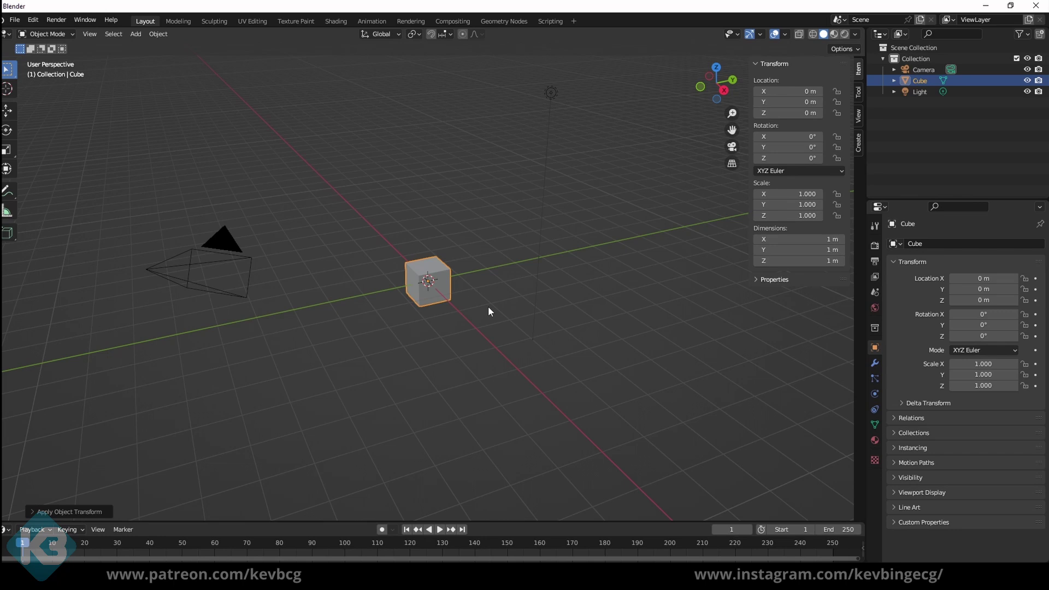
Step: Set the cube's Z location to 0.5 m and stretch it to 2 m along X
{"action": "left_click", "coordinate": [787, 113]}
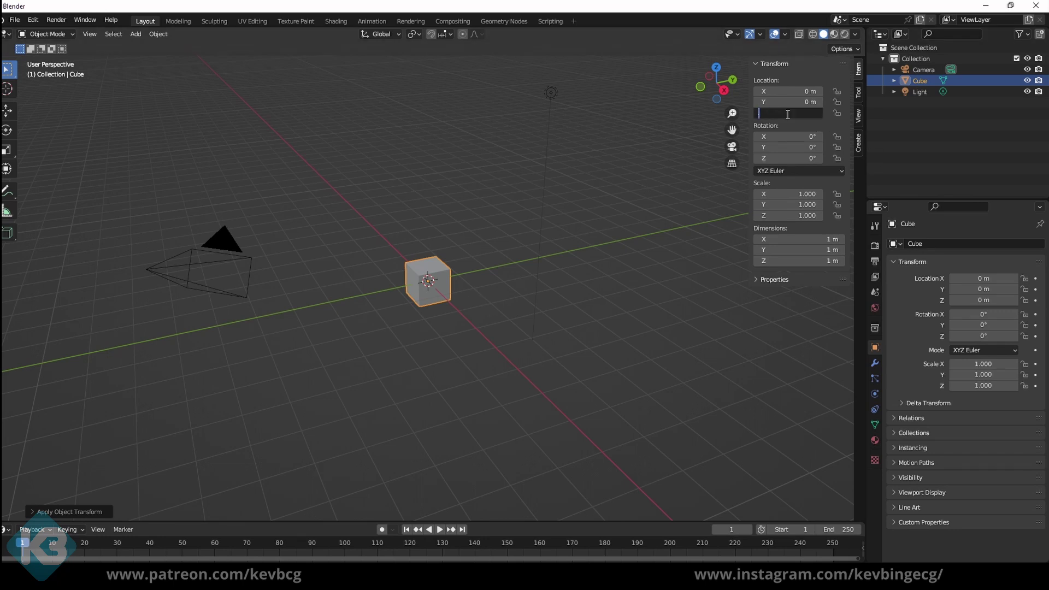
{"action": "type", "text": "0.5"}
{"action": "key", "text": "Return"}
{"action": "middle_click_drag", "start_coordinate": [486, 323], "coordinate": [620, 342]}
{"action": "scroll", "coordinate": [532, 327], "scroll_direction": "up", "scroll_amount": 3}
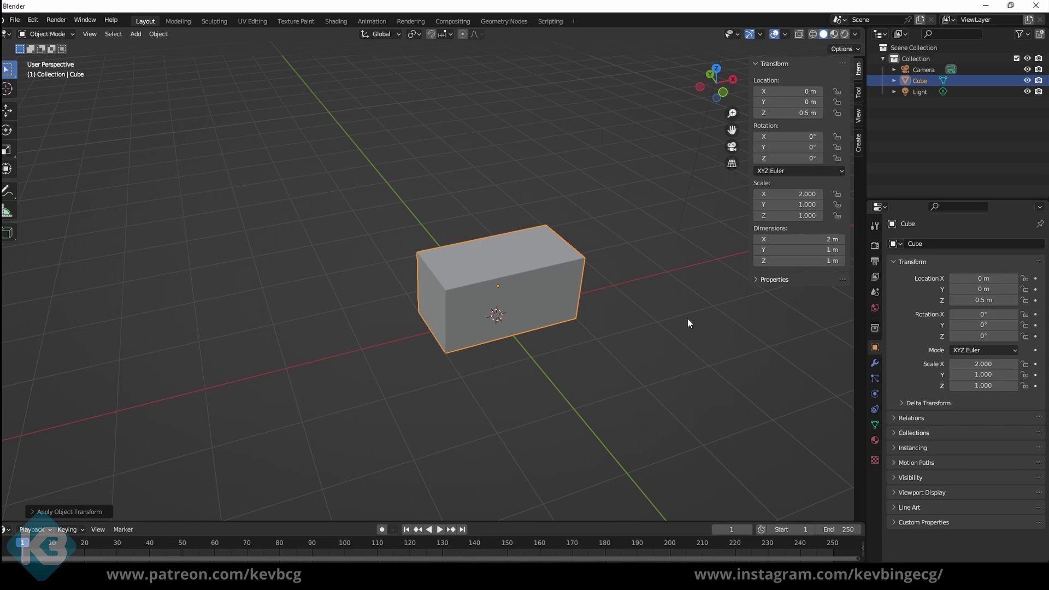
{"action": "middle_click_drag", "start_coordinate": [685, 320], "coordinate": [656, 262]}
Step: Rename the stretched cube to "template"
{"action": "double_click", "coordinate": [919, 81]}
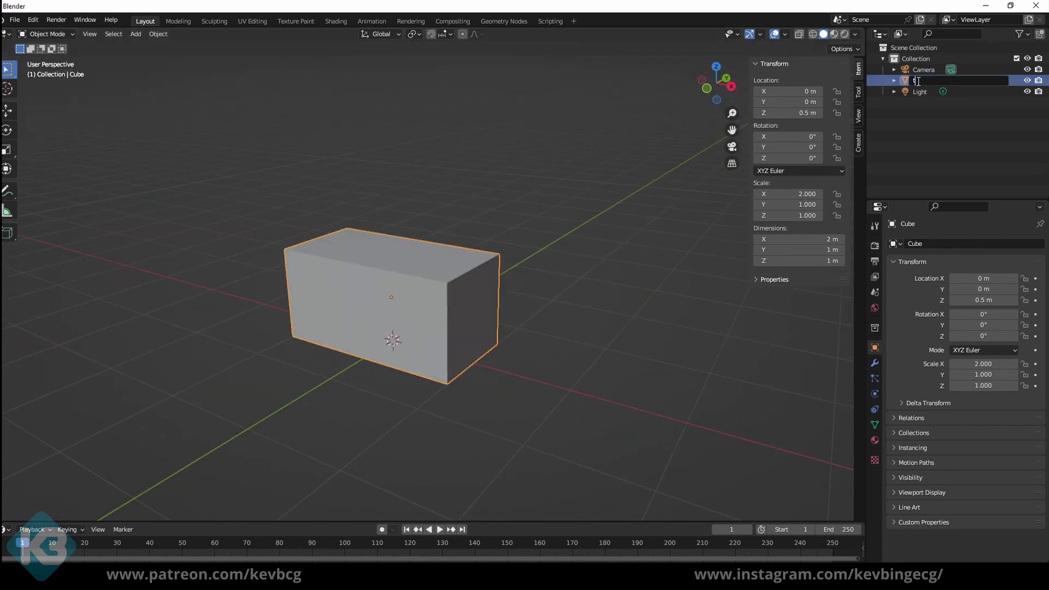
{"action": "type", "text": "template"}
{"action": "key", "text": "Return"}
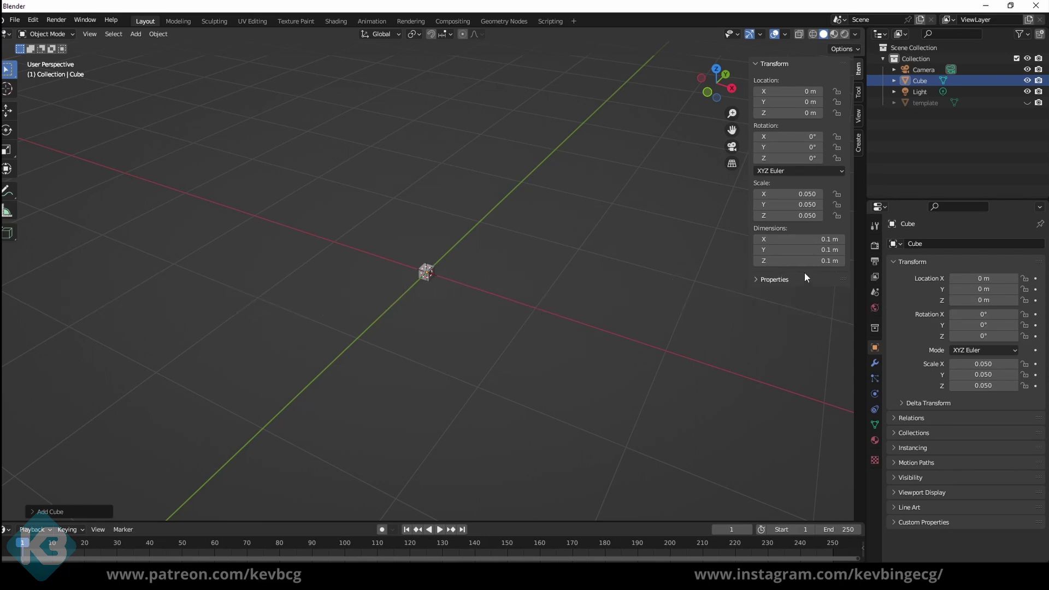
Step: Set the new 0.1 m cube's Z location to 0.05 m
{"action": "left_click", "coordinate": [803, 113]}
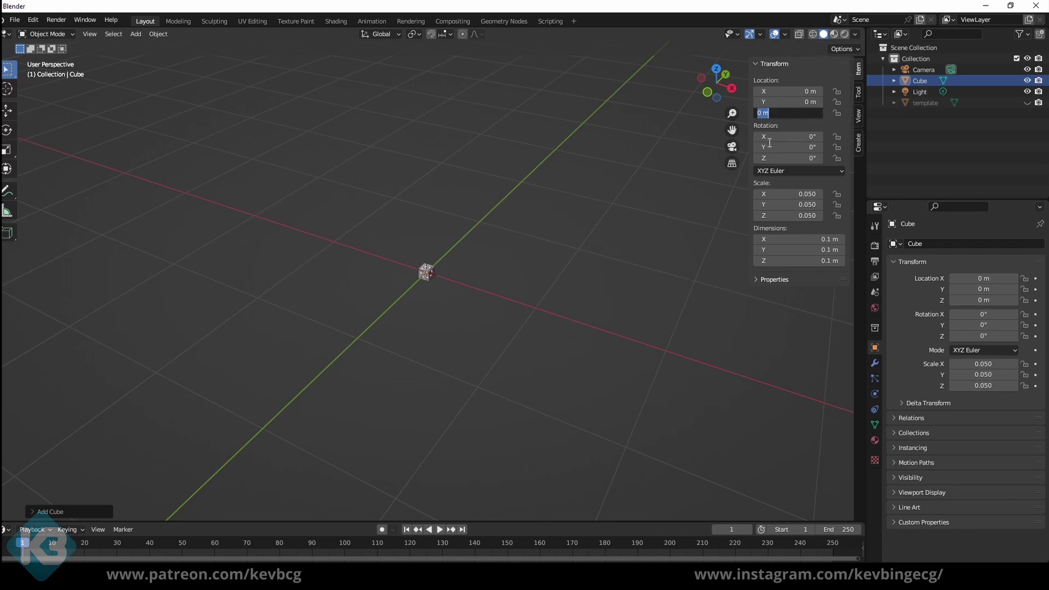
{"action": "type", "text": "0.05"}
{"action": "key", "text": "Return"}
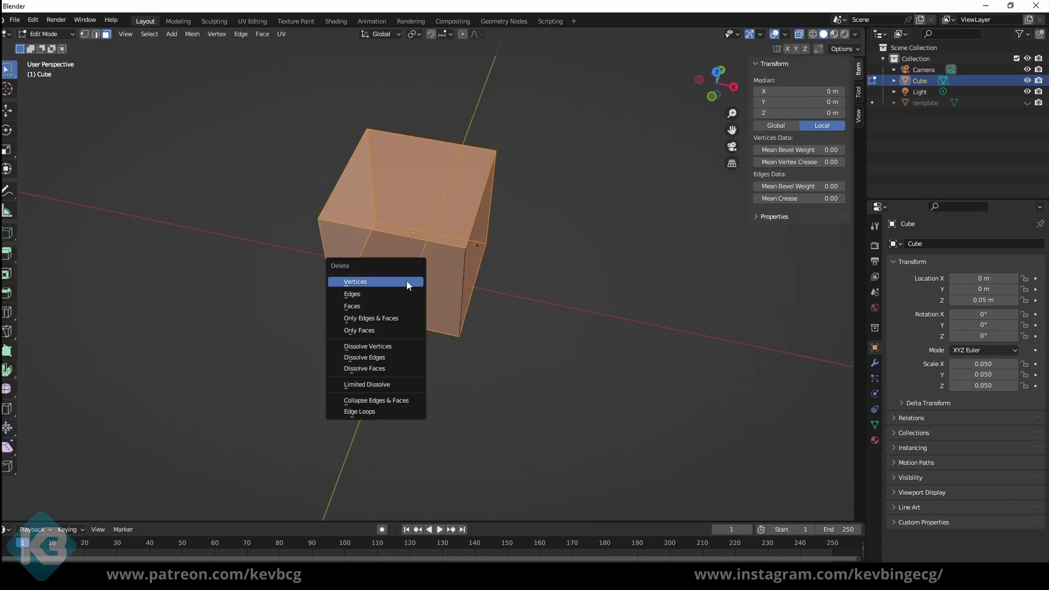
Step: Delete the small cube's selected faces, leaving two adjacent sides, and set the L-shaped piece's Z location to 0.5 m
{"action": "left_click", "coordinate": [398, 306]}
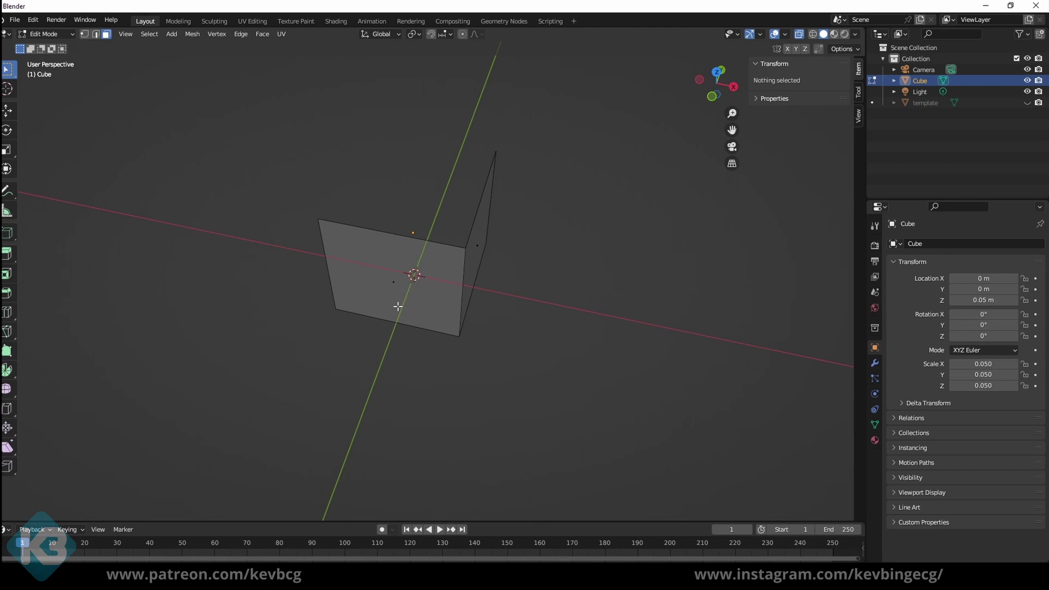
{"action": "scroll", "coordinate": [402, 305], "scroll_direction": "down", "scroll_amount": 5}
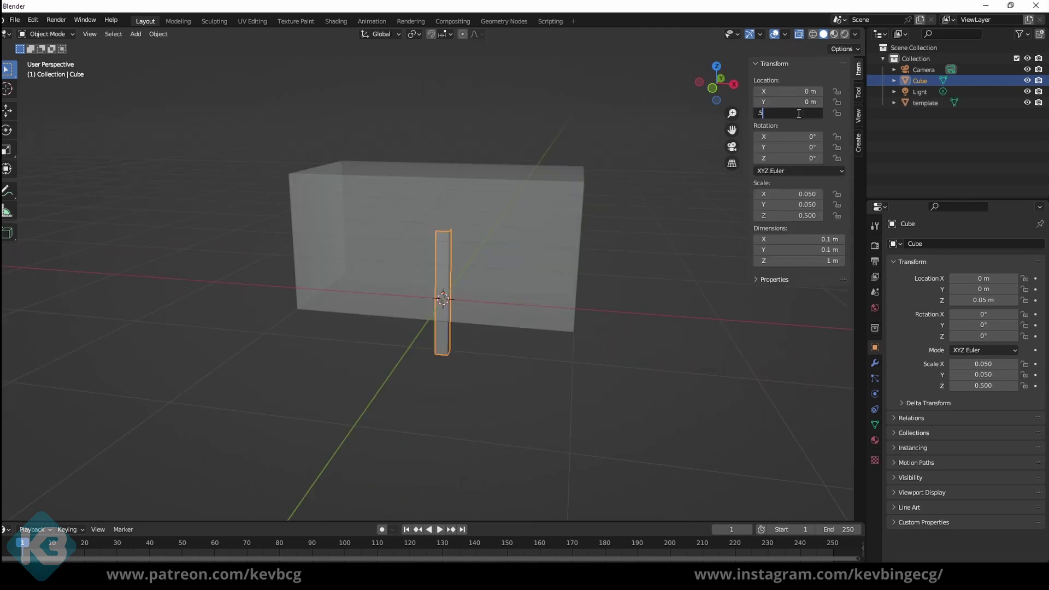
{"action": "key", "text": "Return"}
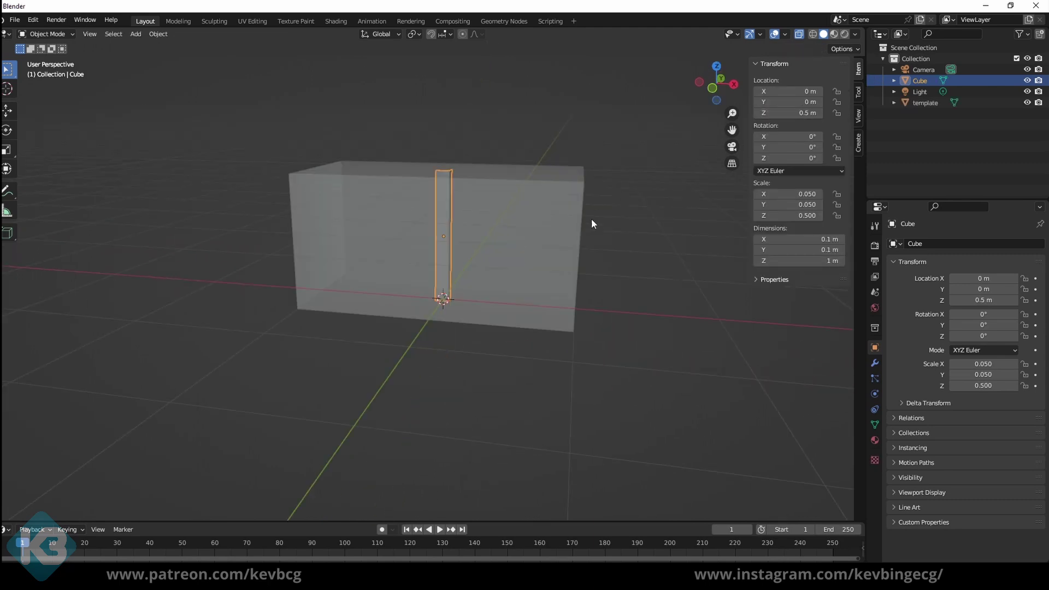
{"action": "mouse_move", "coordinate": [591, 219]}
{"action": "middle_mouse_down"}
{"action": "mouse_move", "coordinate": [569, 204]}
{"action": "mouse_move", "coordinate": [427, 215]}
{"action": "mouse_move", "coordinate": [601, 219]}
{"action": "middle_mouse_up"}
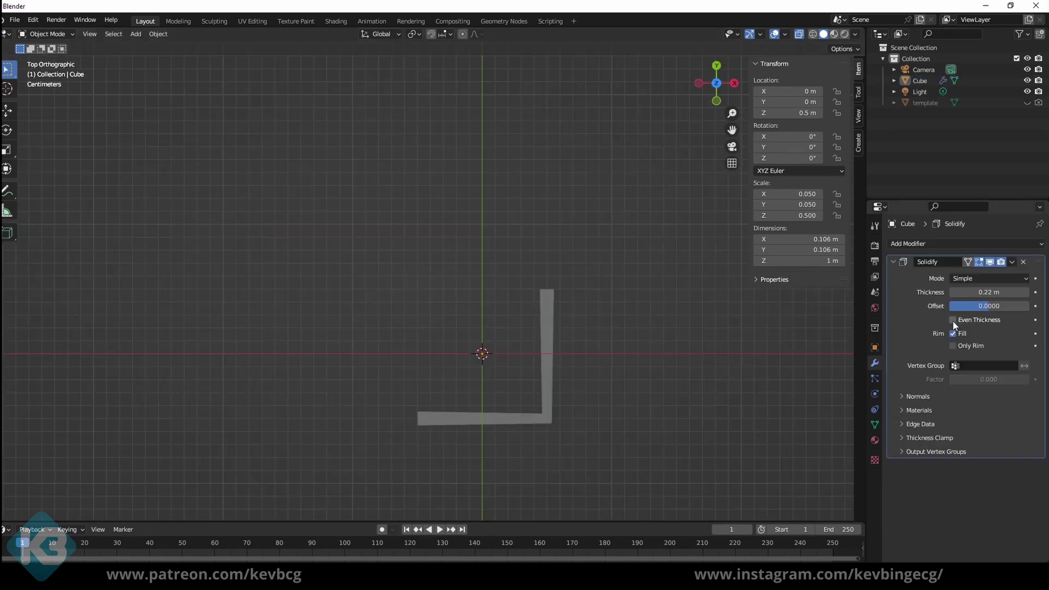
Step: Enable Even Thickness in the L-shaped piece's Solidify modifier
{"action": "left_click", "coordinate": [952, 320]}
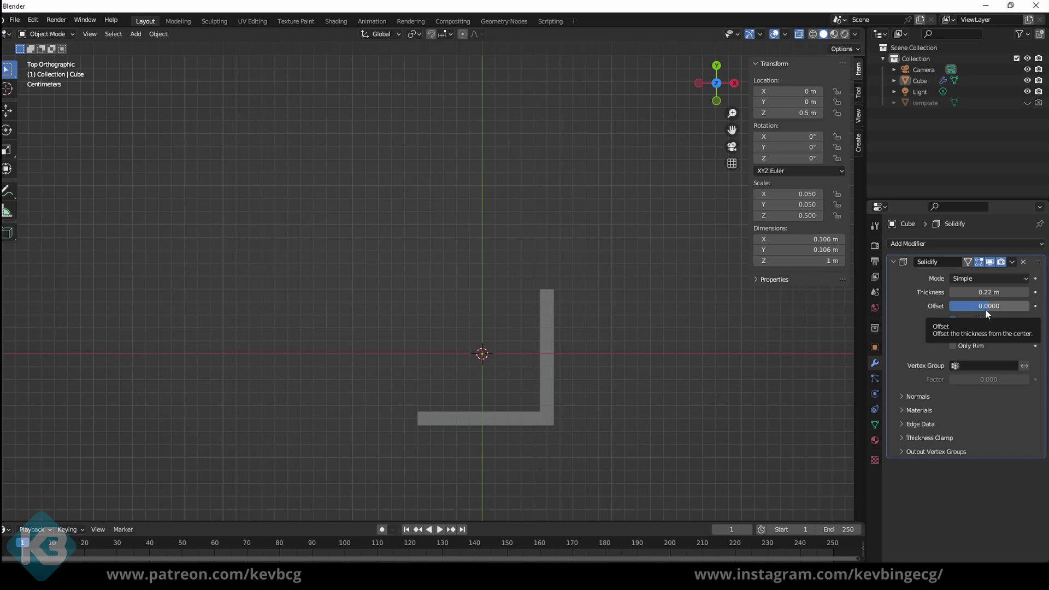
{"action": "key", "text": "ctrl+z"}
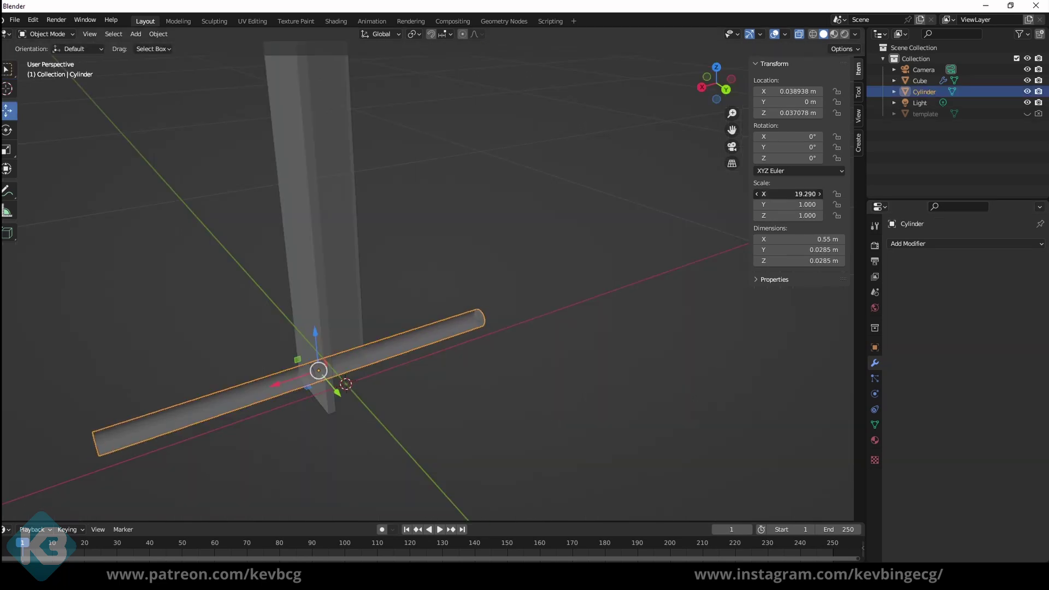
Step: Increase the number of copies in the cylinder's vertical Array modifier
{"action": "middle_click_drag", "start_coordinate": [413, 374], "coordinate": [522, 323]}
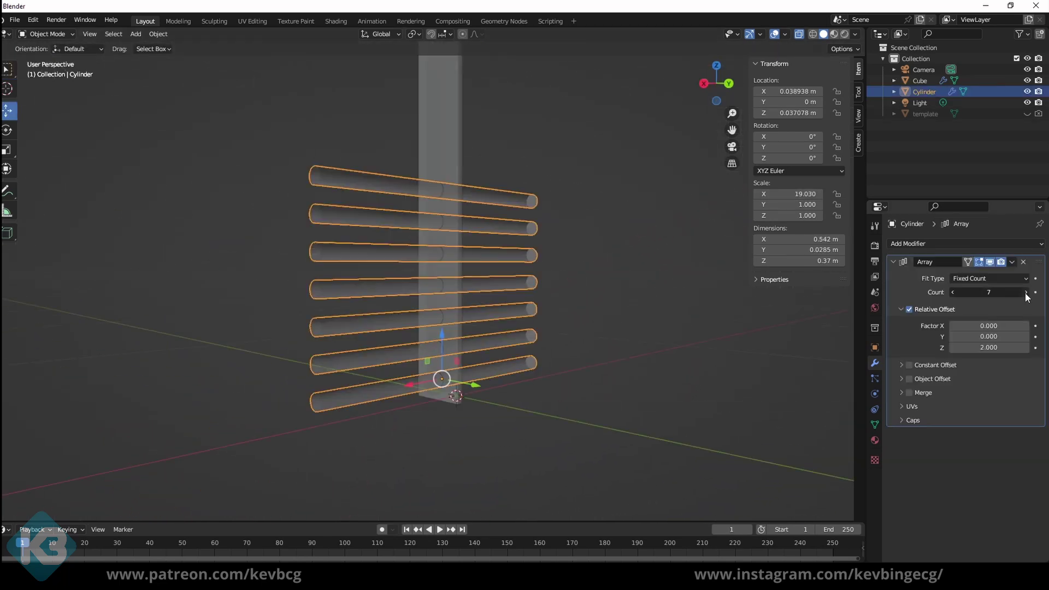
{"action": "left_click", "coordinate": [1026, 293]}
{"action": "middle_click_drag", "start_coordinate": [573, 350], "coordinate": [600, 279]}
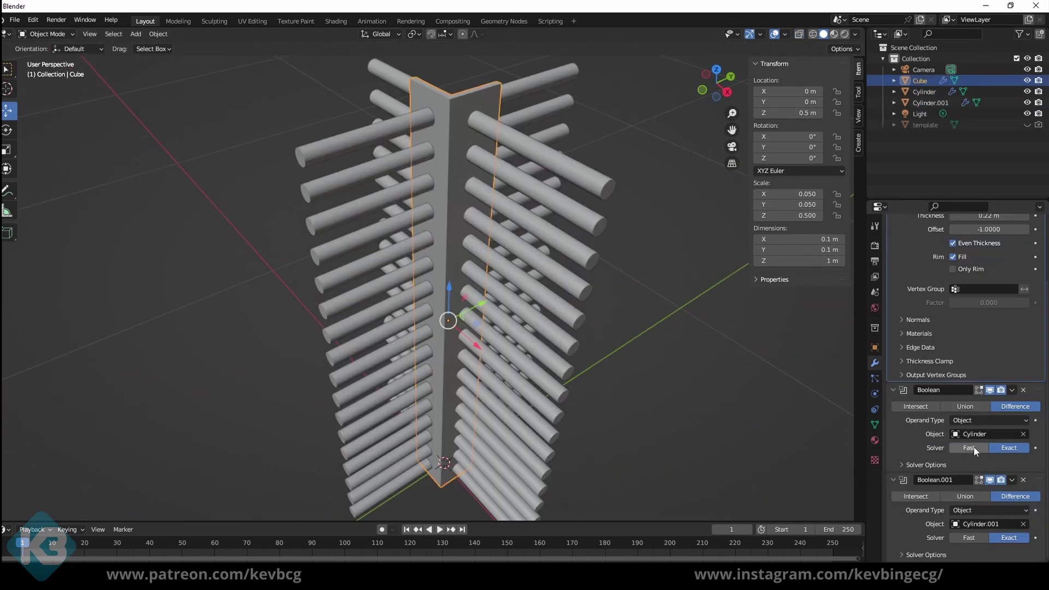
Step: Set the solver of both Boolean modifiers on the L-shaped piece to Fast
{"action": "left_click", "coordinate": [973, 447]}
{"action": "left_click", "coordinate": [969, 536]}
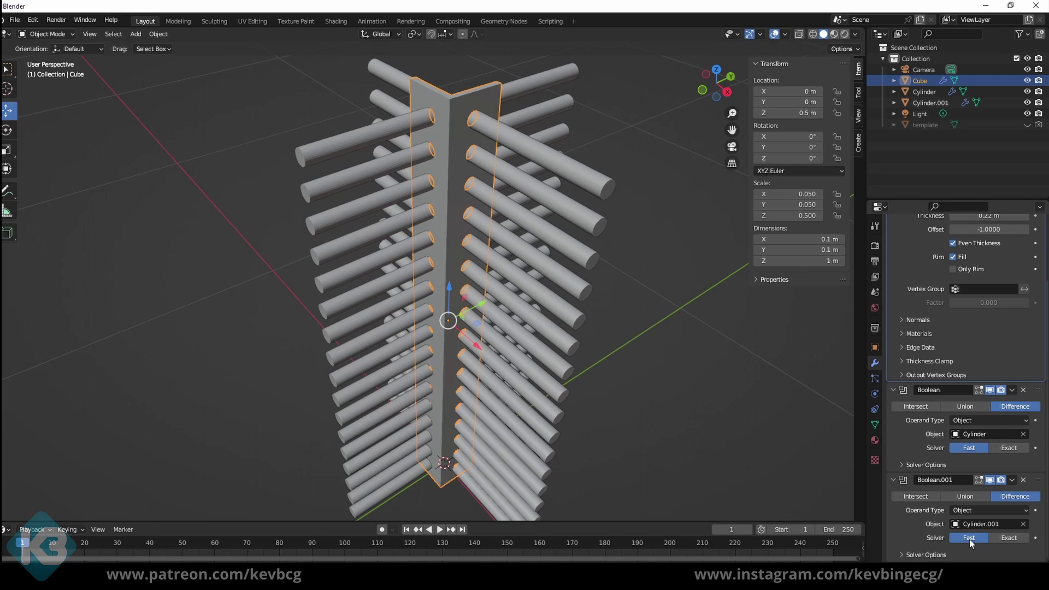
{"action": "left_click", "coordinate": [1012, 390]}
{"action": "left_click", "coordinate": [1013, 389]}
Step: Hide Cylinder and Cylinder.001 in the viewport and deselect the perforated L-shaped piece
{"action": "left_click", "coordinate": [1027, 91]}
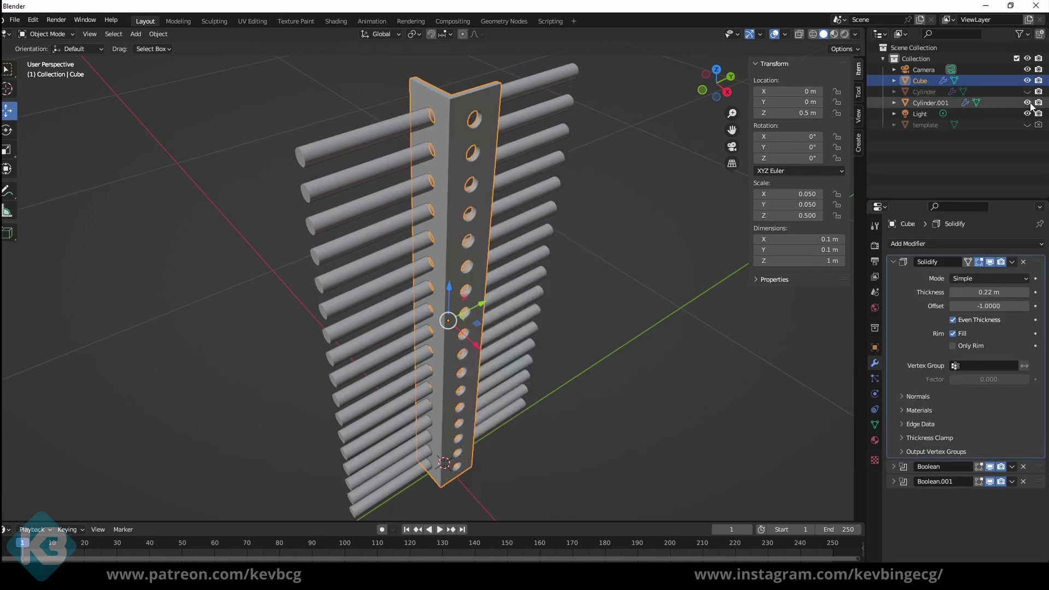
{"action": "left_click", "coordinate": [1026, 103]}
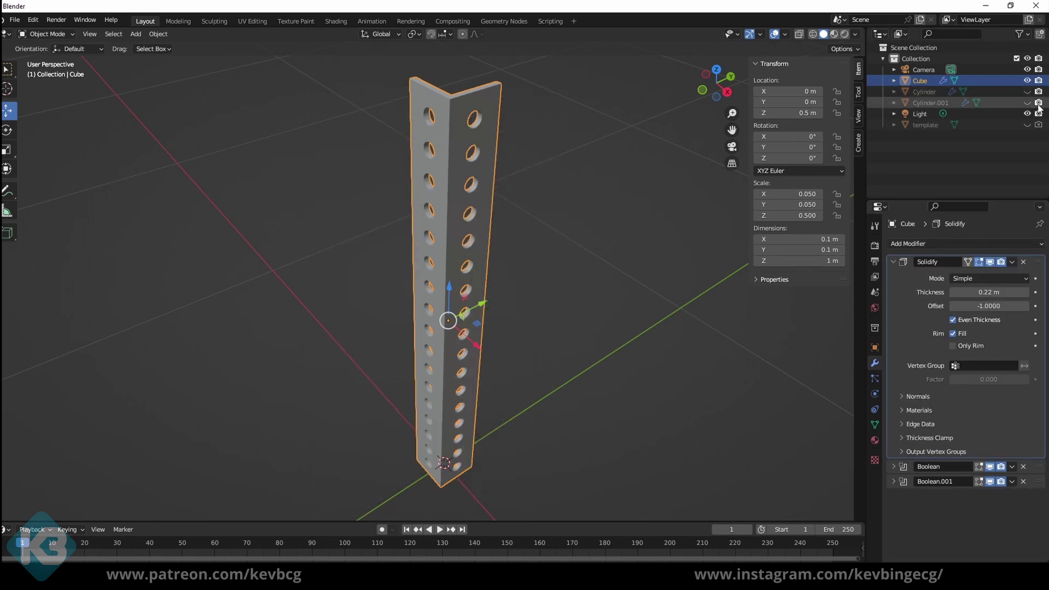
{"action": "left_click", "coordinate": [603, 253]}
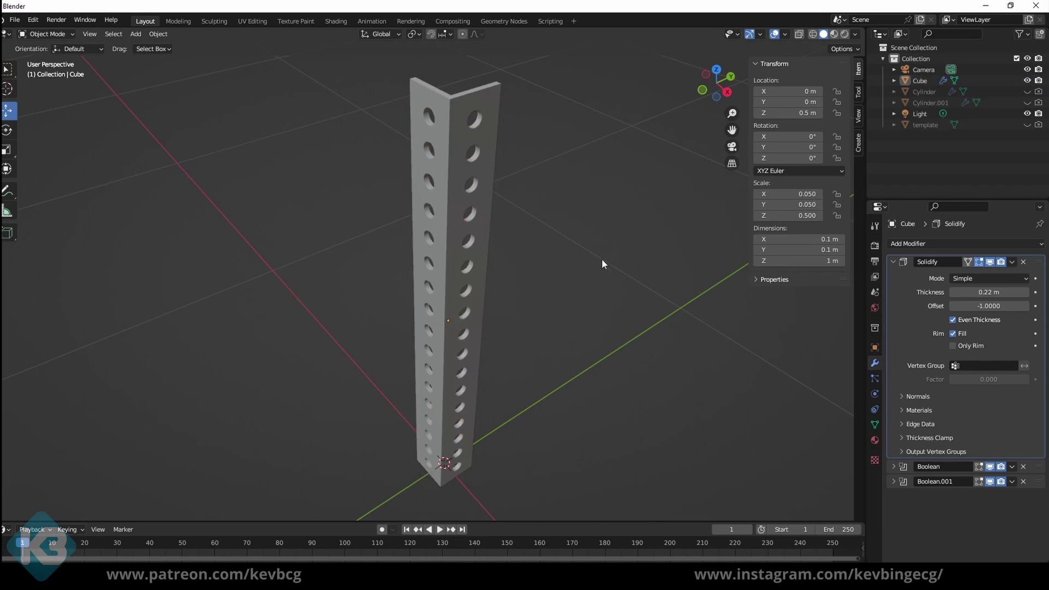
{"action": "middle_click_drag", "start_coordinate": [601, 258], "coordinate": [601, 224]}
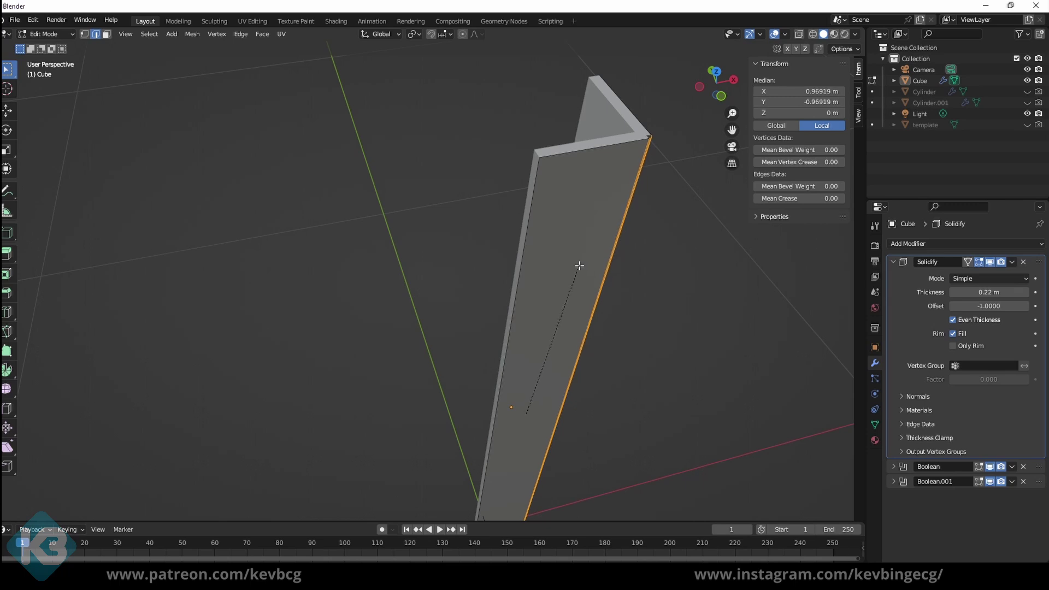
Step: Bevel the outer vertical corner edge of the L-shaped piece and return to Object Mode
{"action": "left_click", "coordinate": [579, 266]}
{"action": "middle_click_drag", "start_coordinate": [672, 336], "coordinate": [604, 299]}
{"action": "key", "text": "Tab"}
{"action": "scroll", "coordinate": [604, 299], "scroll_direction": "down", "scroll_amount": 4}
{"action": "scroll", "coordinate": [569, 227], "scroll_direction": "up", "scroll_amount": 3}
{"action": "middle_click_drag", "start_coordinate": [569, 232], "coordinate": [557, 313]}
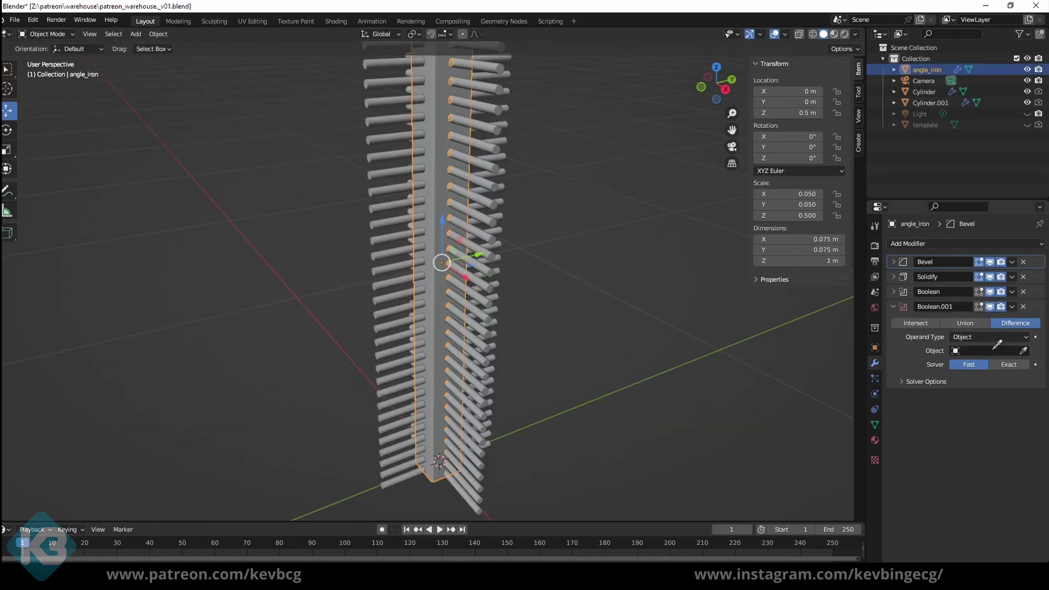
Step: Pick Cylinder.001 as the cutting object of angle_iron's Boolean.001 modifier
{"action": "left_click", "coordinate": [383, 228]}
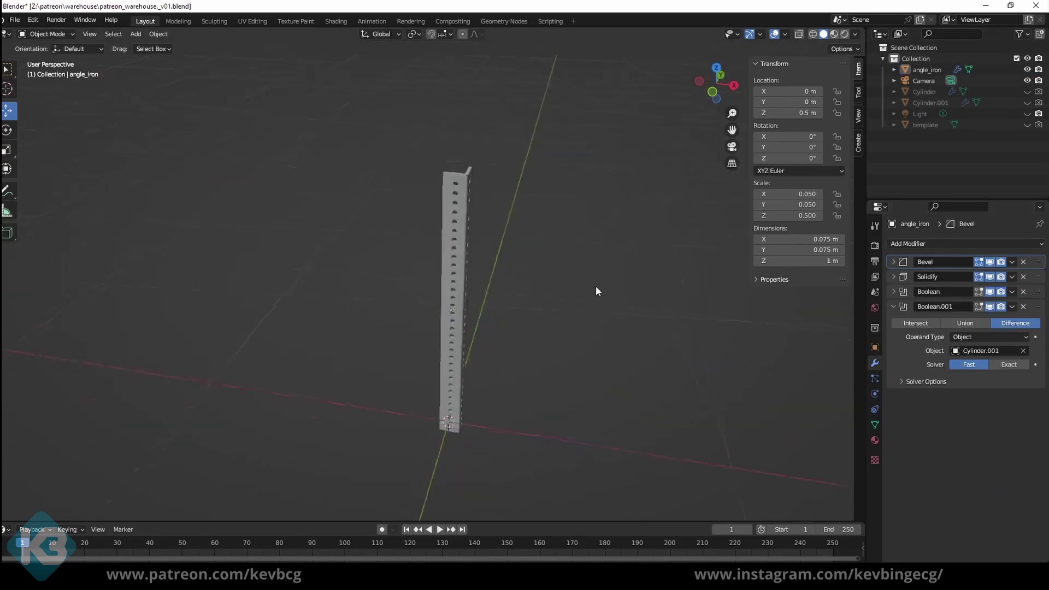
{"action": "middle_click_drag", "start_coordinate": [596, 286], "coordinate": [524, 341]}
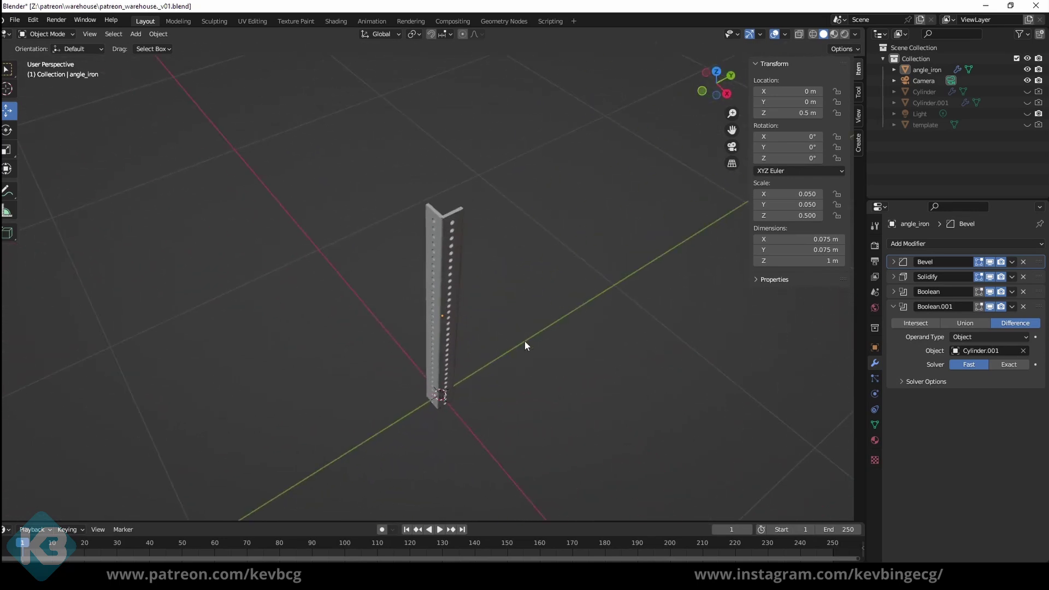
{"action": "left_click", "coordinate": [893, 306]}
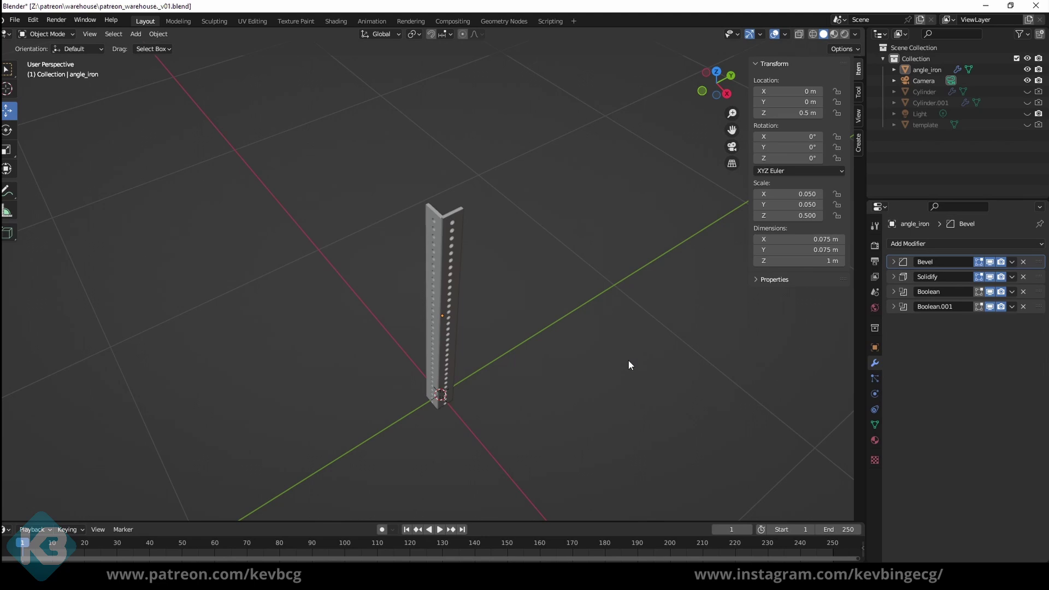
{"action": "middle_click_drag", "start_coordinate": [639, 360], "coordinate": [680, 365]}
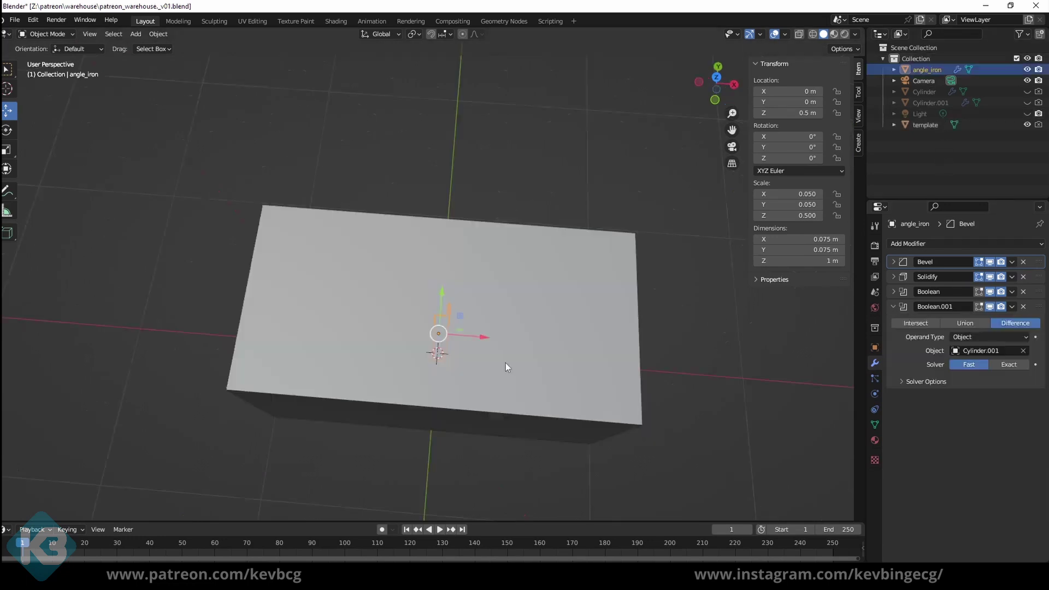
Step: In the top view, move angle_iron along X to the template's end, at about X 0.95 m
{"action": "key", "text": "KP_7"}
{"action": "key", "text": "g"}
{"action": "key", "text": "x"}
{"action": "key", "text": "1"}
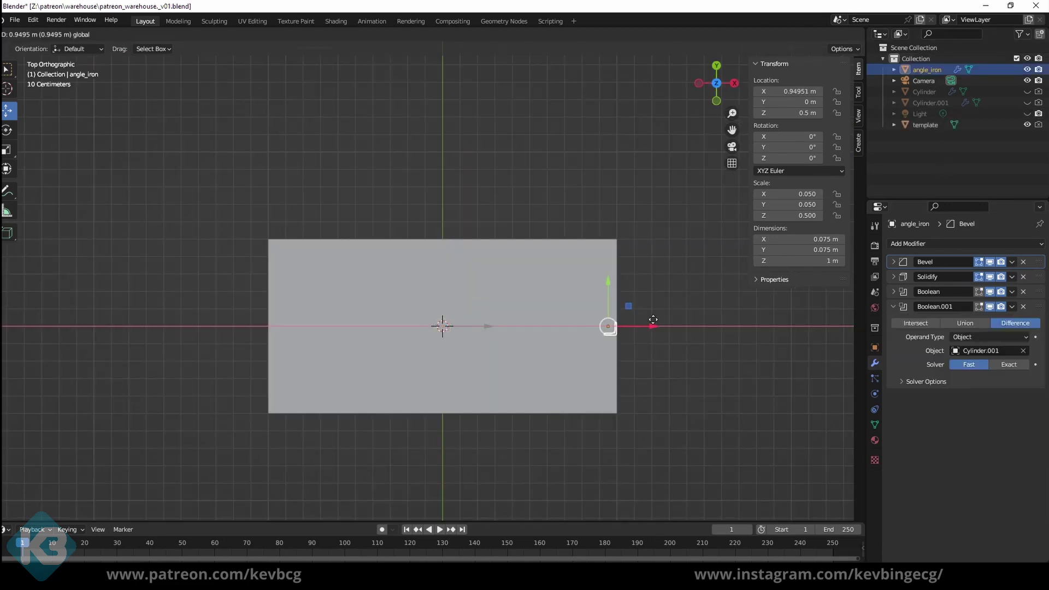
{"action": "key", "text": "Return"}
Step: Move angle_iron along Y into the template's corner and fine-tune it to about X 0.949 m, Y -0.45 m
{"action": "left_click", "coordinate": [781, 102]}
{"action": "type", "text": "-1"}
{"action": "key", "text": "Return"}
{"action": "left_click_drag", "start_coordinate": [617, 463], "coordinate": [617, 376]}
{"action": "left_click_drag", "start_coordinate": [660, 413], "coordinate": [651, 413]}
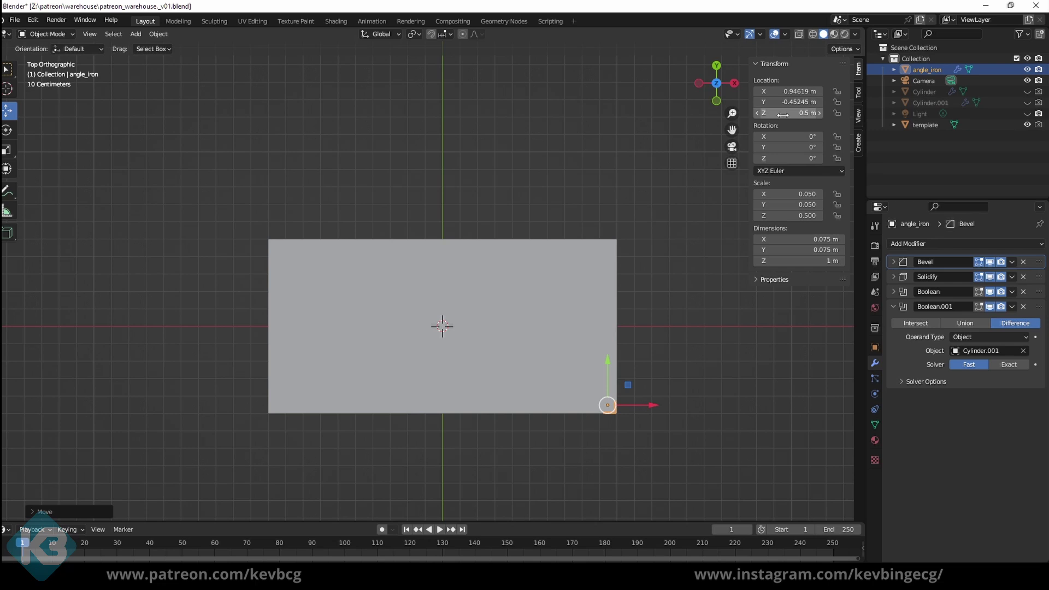
{"action": "left_click", "coordinate": [781, 103]}
{"action": "type", "text": "-0.5"}
{"action": "key", "text": "Return"}
Step: Set angle_iron's origin to the 3D cursor at the world centre
{"action": "left_click", "coordinate": [158, 34]}
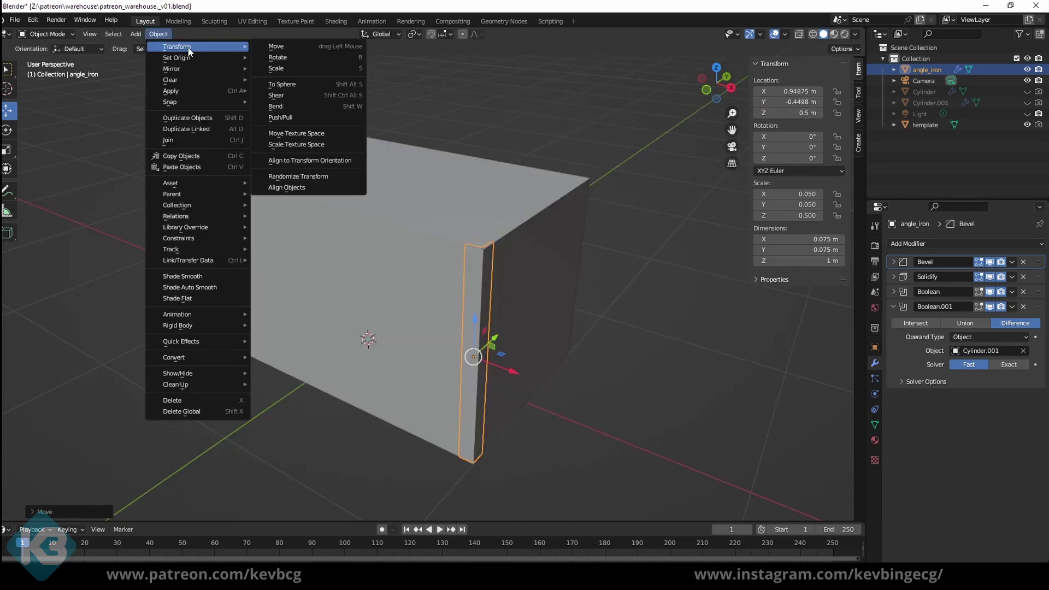
{"action": "mouse_move", "coordinate": [186, 58]}
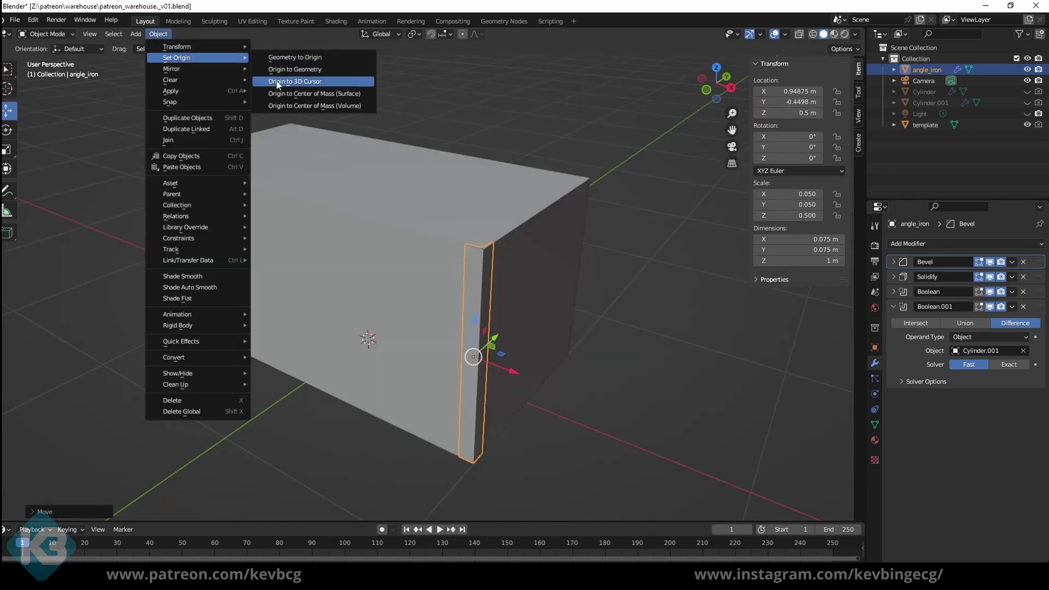
{"action": "left_click", "coordinate": [295, 81]}
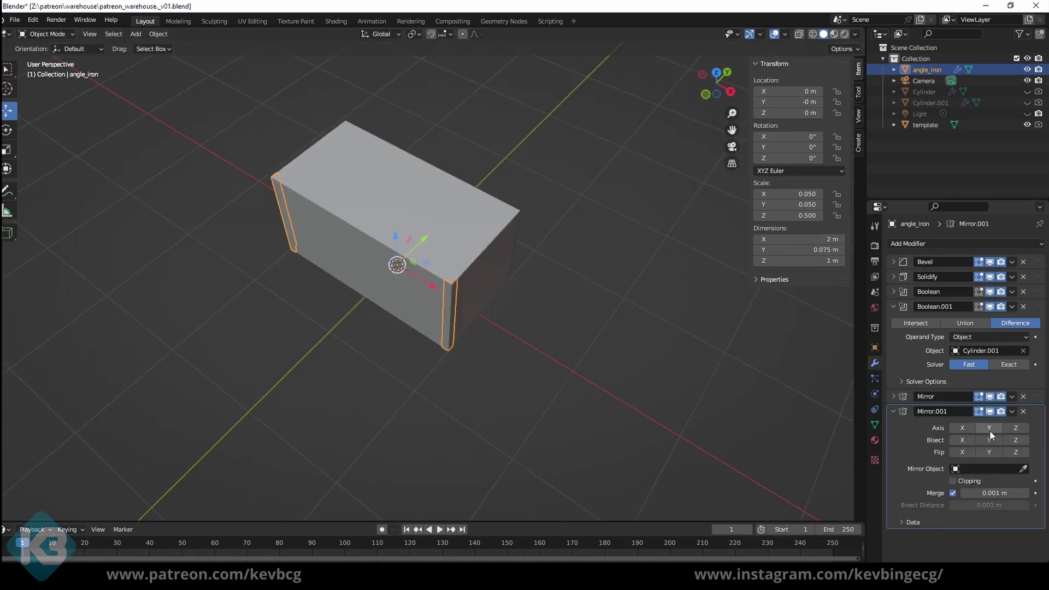
Step: Mirror the angle iron posts across the Y axis with the Mirror.001 modifier, then deselect the object
{"action": "left_click", "coordinate": [988, 429]}
{"action": "left_click", "coordinate": [893, 411]}
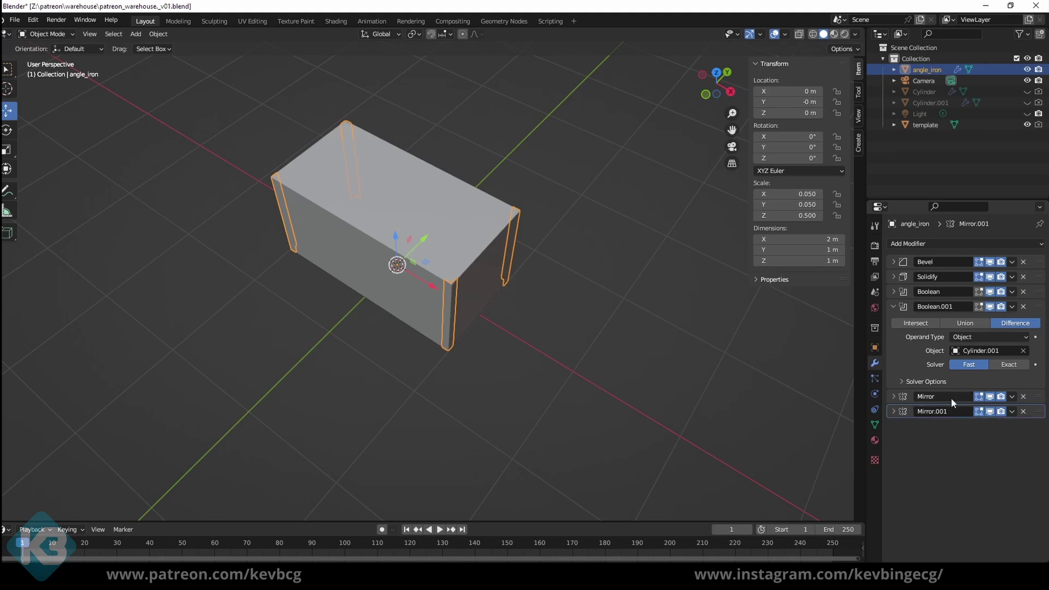
{"action": "left_click", "coordinate": [742, 391]}
{"action": "middle_click_drag", "start_coordinate": [735, 393], "coordinate": [653, 359]}
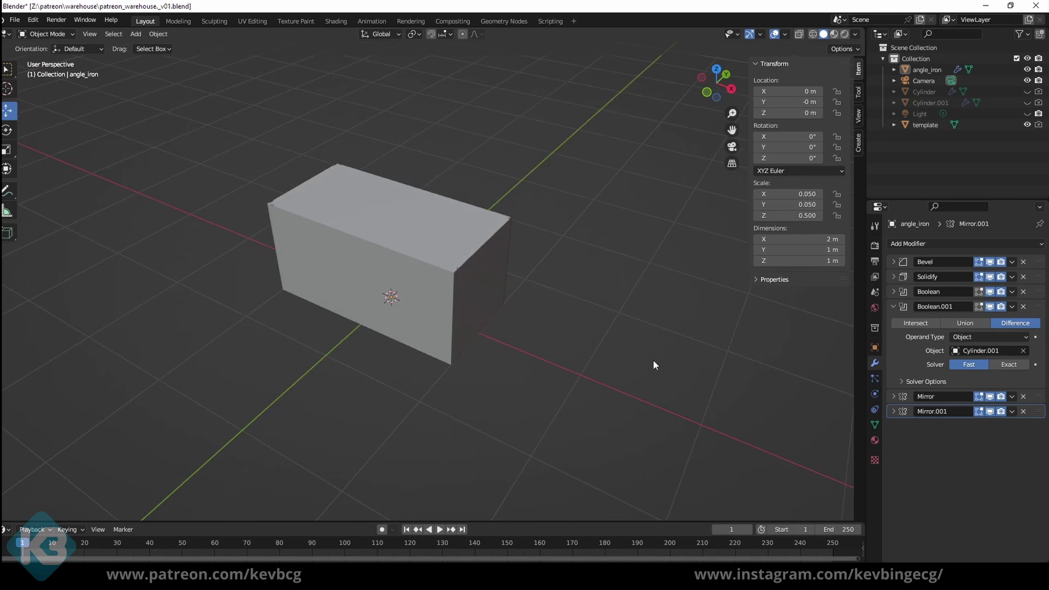
Step: Hide the template box in the viewport to expose the four corner posts
{"action": "left_click", "coordinate": [1025, 125]}
{"action": "mouse_move", "coordinate": [589, 349]}
{"action": "middle_mouse_down"}
{"action": "mouse_move", "coordinate": [594, 330]}
{"action": "mouse_move", "coordinate": [582, 333]}
{"action": "middle_mouse_up"}
{"action": "scroll", "coordinate": [594, 329], "scroll_direction": "up", "scroll_amount": 3}
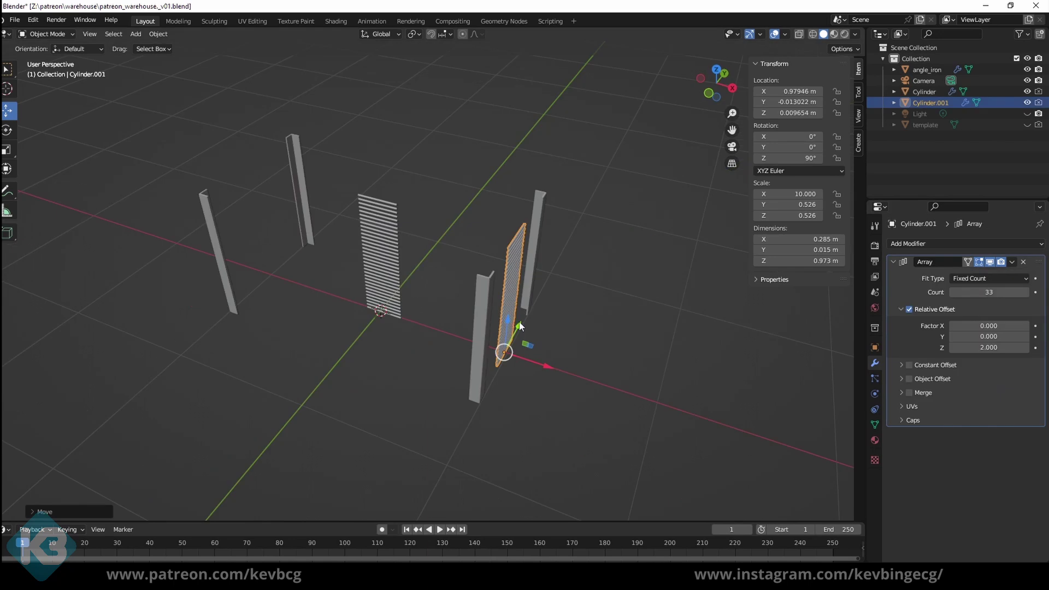
Step: Move the Cylinder.001 hole cutter through the front corner post, to about X 0.957 m and Y -0.505 m
{"action": "key", "text": "g"}
{"action": "key", "text": "y"}
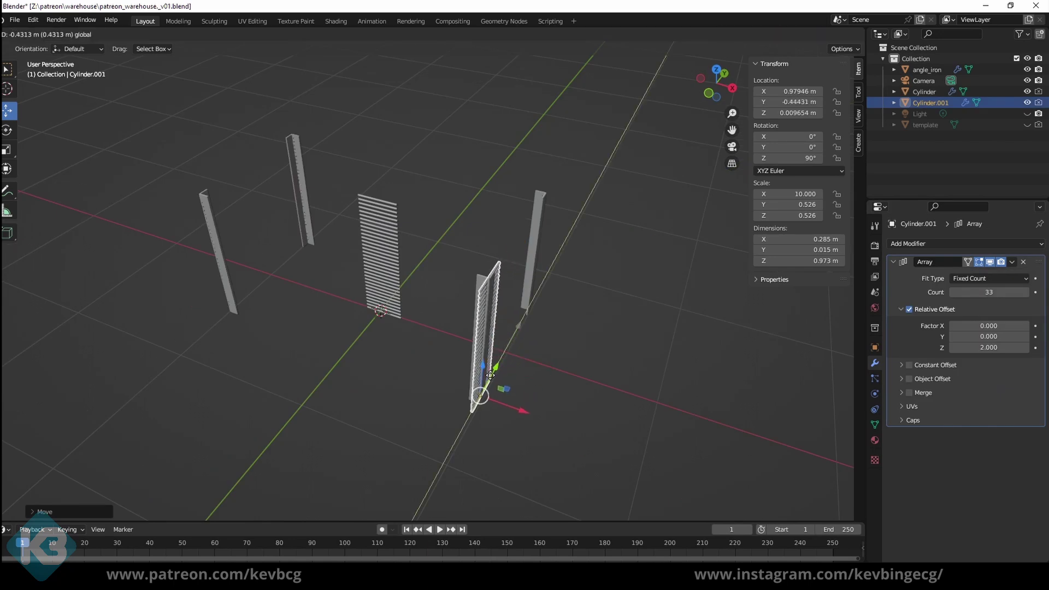
{"action": "left_click", "coordinate": [510, 415]}
{"action": "key", "text": "g"}
{"action": "key", "text": "x"}
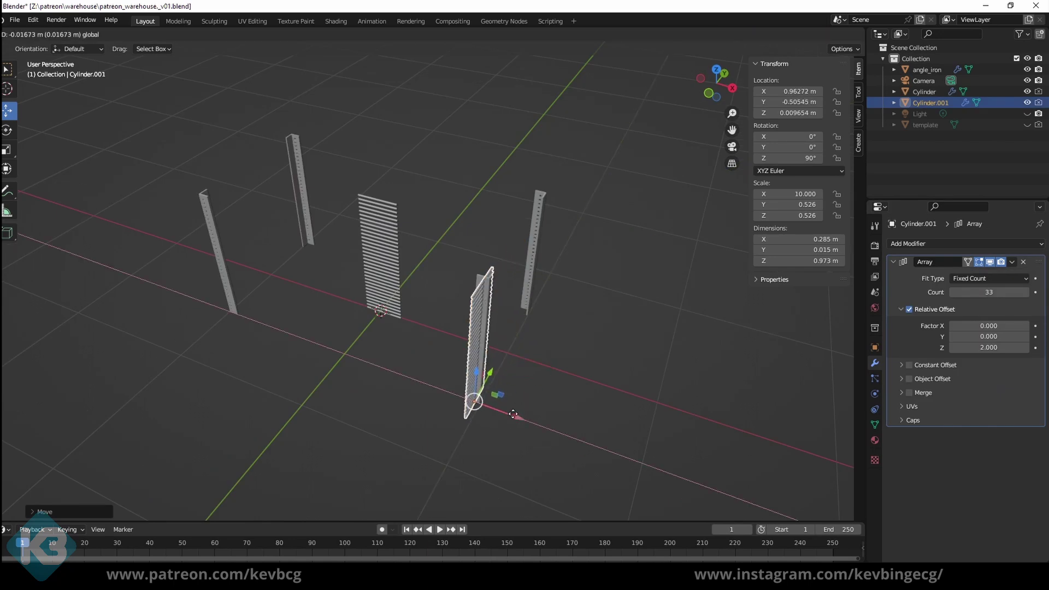
{"action": "left_click", "coordinate": [508, 407]}
Step: Move the Cylinder hole cutter into the same corner post, then hide both cylinder cutters in the viewport
{"action": "left_click", "coordinate": [385, 298]}
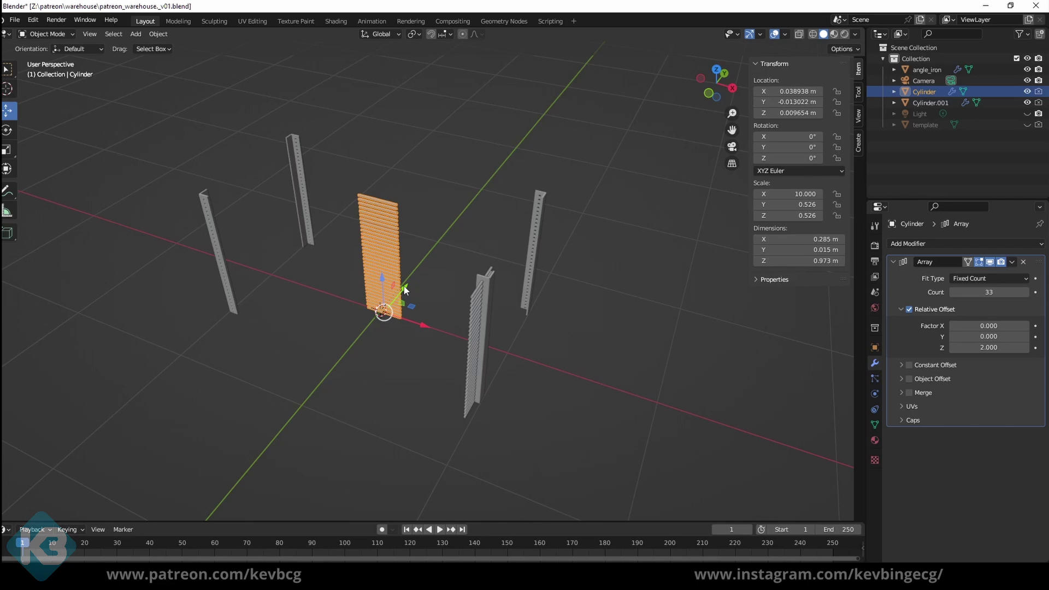
{"action": "key", "text": "g"}
{"action": "left_click", "coordinate": [382, 377]}
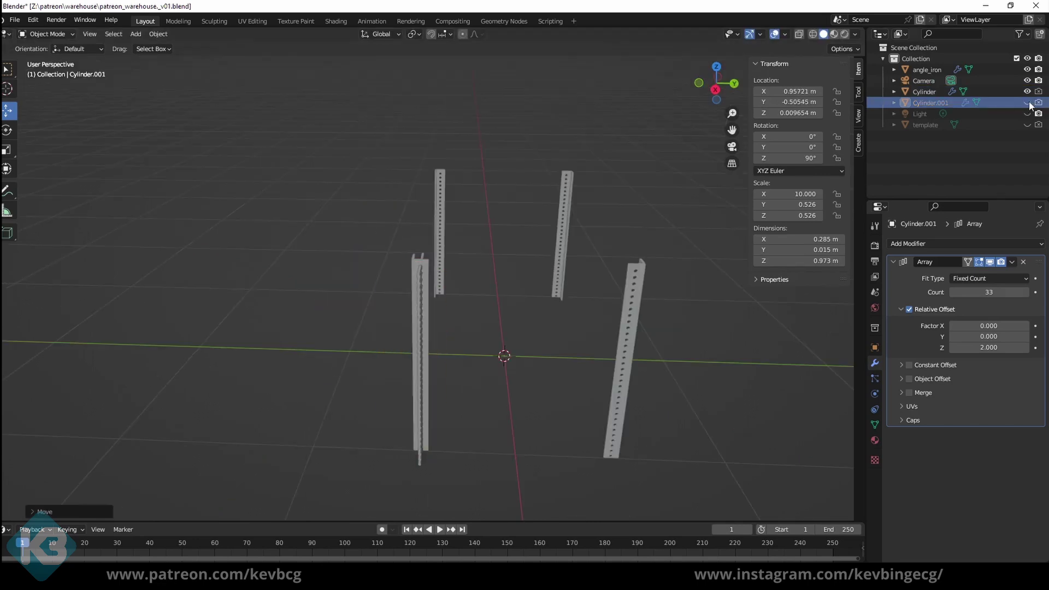
{"action": "left_click", "coordinate": [1028, 91]}
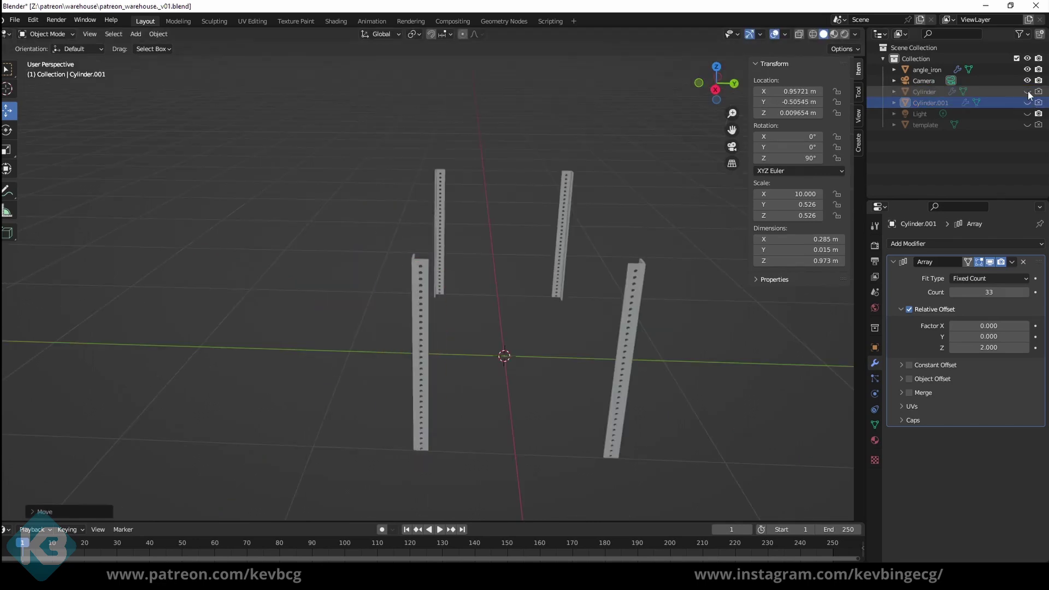
{"action": "mouse_move", "coordinate": [601, 344]}
{"action": "middle_mouse_down"}
{"action": "mouse_move", "coordinate": [569, 363]}
{"action": "mouse_move", "coordinate": [650, 335]}
{"action": "mouse_move", "coordinate": [649, 378]}
{"action": "mouse_move", "coordinate": [597, 349]}
{"action": "mouse_move", "coordinate": [595, 335]}
{"action": "middle_mouse_up"}
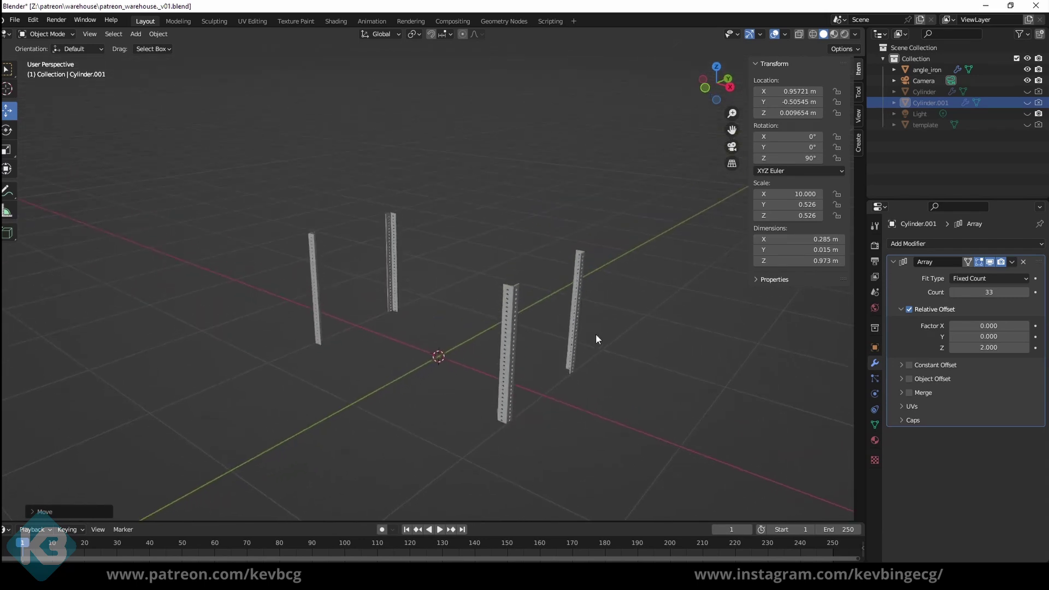
Step: Extrude an edge of the angle_iron profile along Y to make the posts U-shaped channels, fine-tuning the extrusion length
{"action": "left_click", "coordinate": [888, 260]}
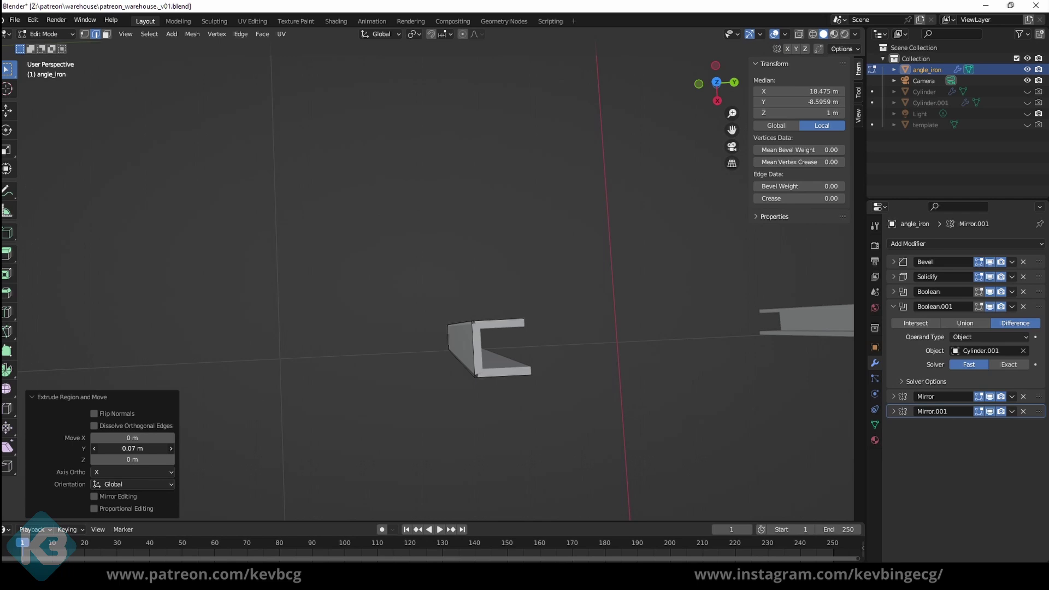
{"action": "left_click_drag", "start_coordinate": [133, 447], "coordinate": [148, 447]}
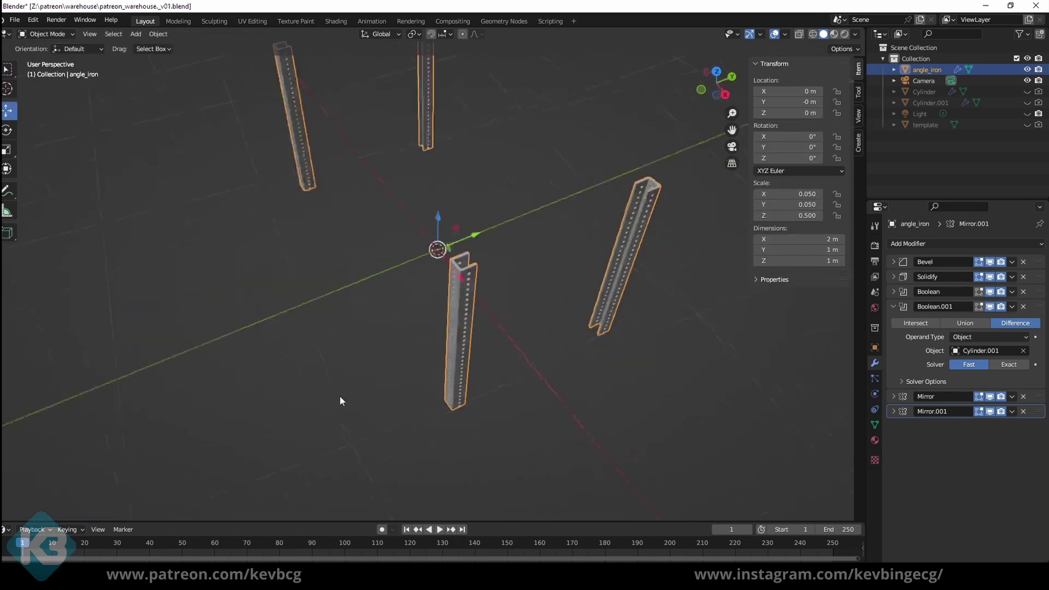
{"action": "middle_click_drag", "start_coordinate": [339, 395], "coordinate": [461, 421]}
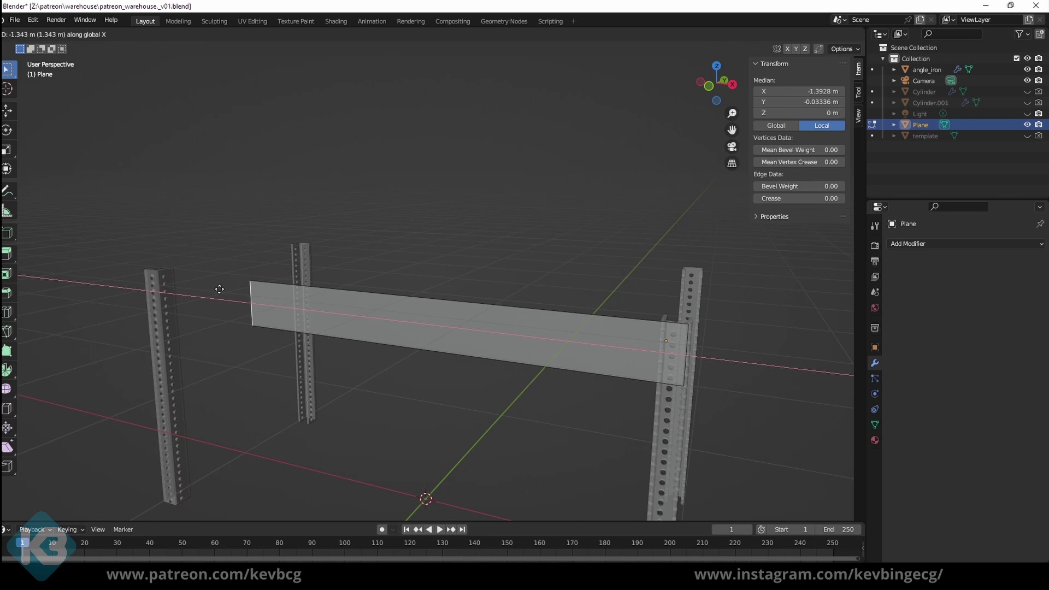
Step: Stretch the plane between the posts by setting its far edge to local X -1.9 m, and set its origin to the 3D cursor
{"action": "left_click", "coordinate": [112, 281]}
{"action": "left_click", "coordinate": [799, 92]}
{"action": "type", "text": "-2"}
{"action": "key", "text": "Return"}
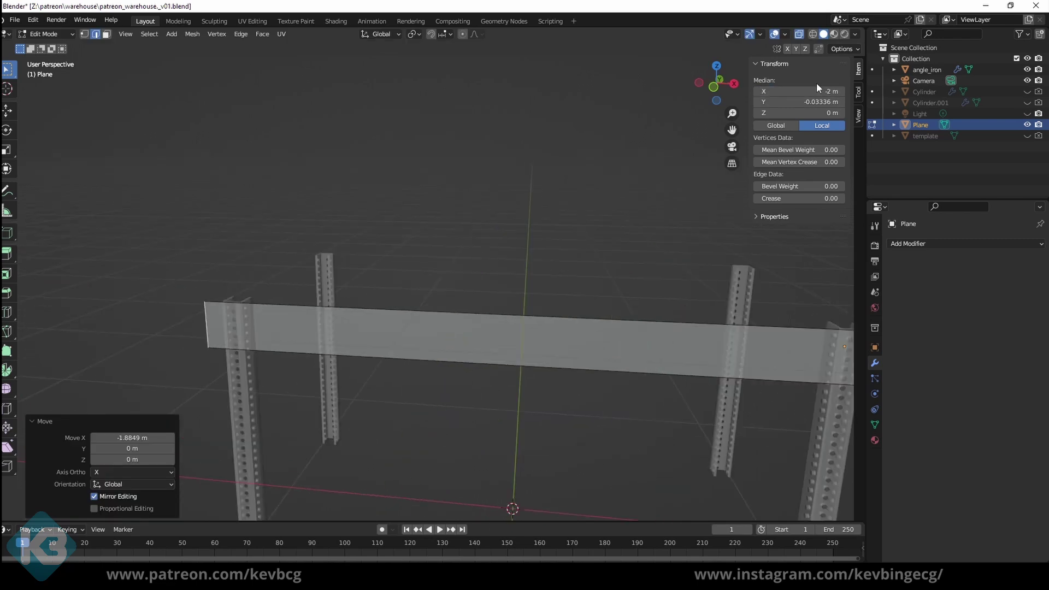
{"action": "left_click_drag", "start_coordinate": [816, 91], "coordinate": [835, 92], "text": "ctrl"}
{"action": "key", "text": "g"}
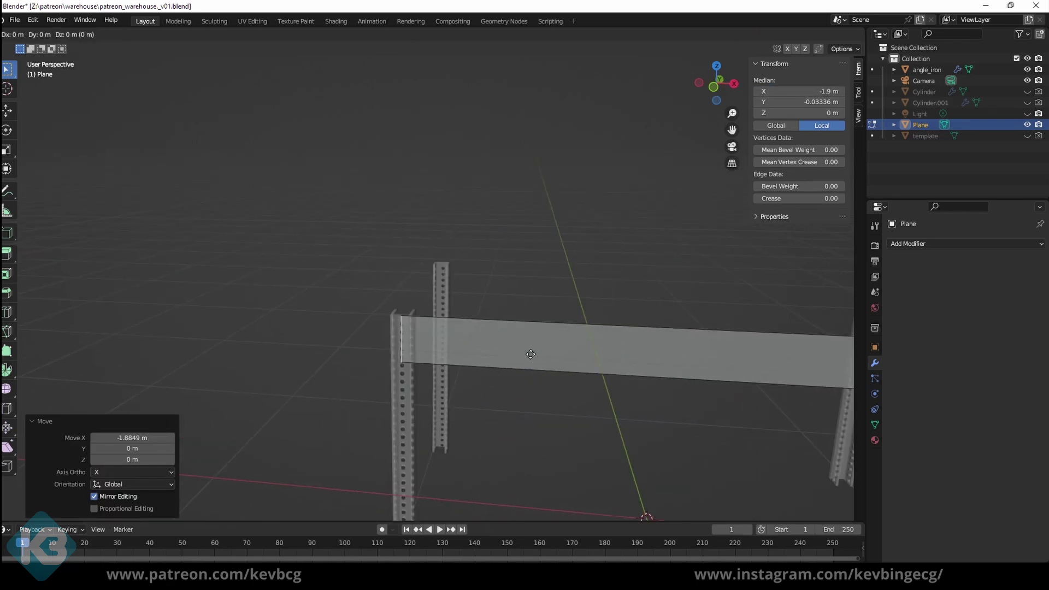
{"action": "key", "text": "Escape"}
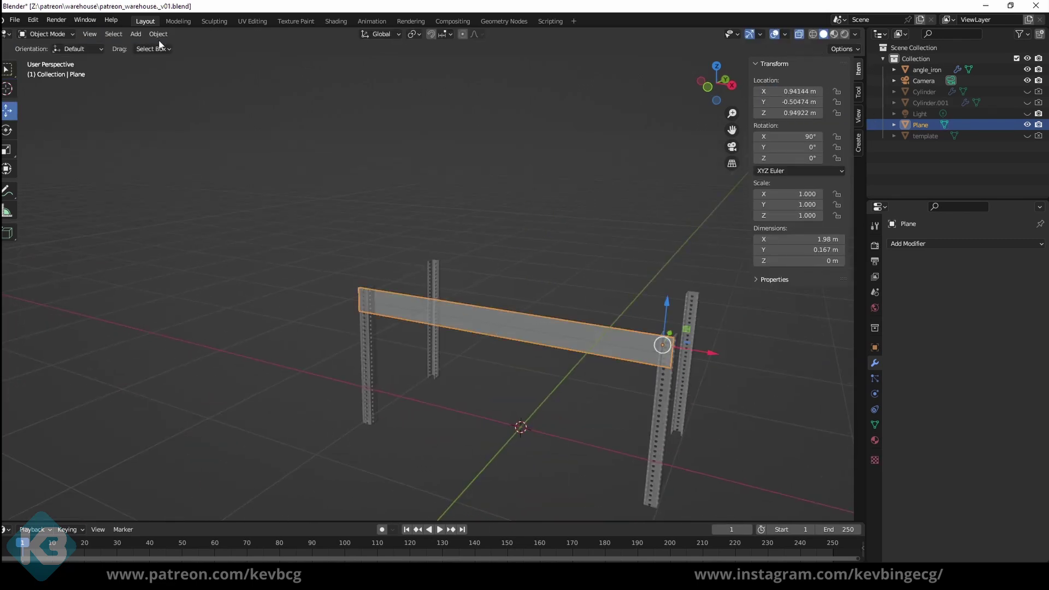
{"action": "left_click", "coordinate": [158, 34]}
{"action": "left_click", "coordinate": [295, 106]}
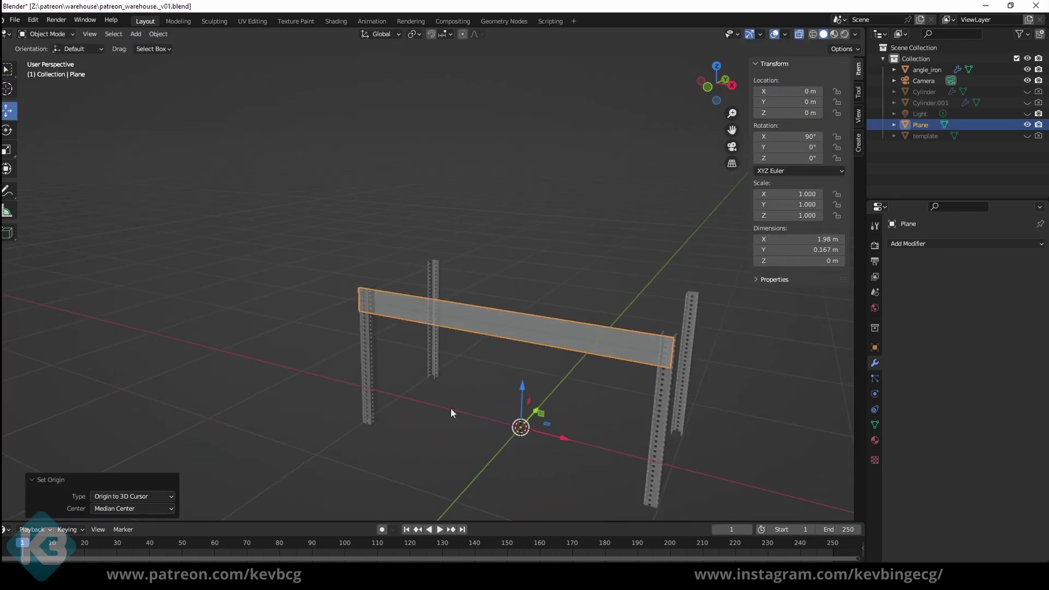
Step: Add vertical loop cuts to the plane and scale them along X out to the posts at both ends
{"action": "scroll", "coordinate": [508, 358], "scroll_direction": "up", "scroll_amount": 4}
{"action": "key", "text": "Tab"}
{"action": "key", "text": "ctrl+r"}
{"action": "scroll", "coordinate": [441, 312], "scroll_direction": "up", "scroll_amount": 1}
{"action": "left_click", "coordinate": [431, 308]}
{"action": "right_click", "coordinate": [423, 304]}
{"action": "scroll", "coordinate": [424, 304], "scroll_direction": "down", "scroll_amount": 1}
{"action": "key", "text": "s"}
{"action": "key", "text": "x"}
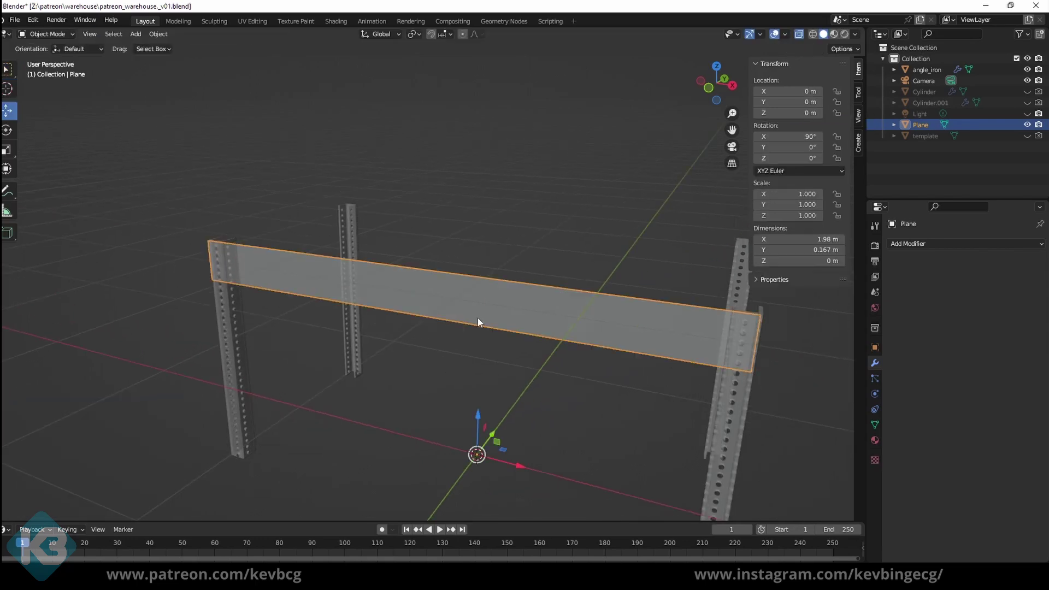
Step: Add a lengthwise loop cut low on the plane and raise its lower middle edge along Z, leaving deeper end plates
{"action": "key", "text": "Tab"}
{"action": "key", "text": "ctrl+r"}
{"action": "left_click", "coordinate": [731, 352]}
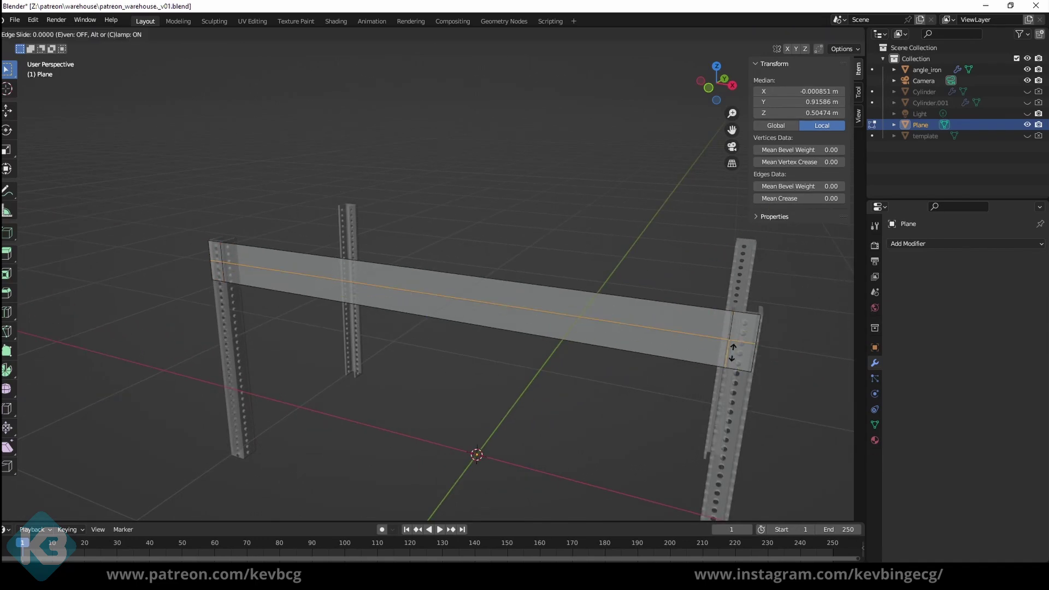
{"action": "left_click", "coordinate": [732, 352]}
{"action": "left_click", "coordinate": [576, 341]}
{"action": "key", "text": "g"}
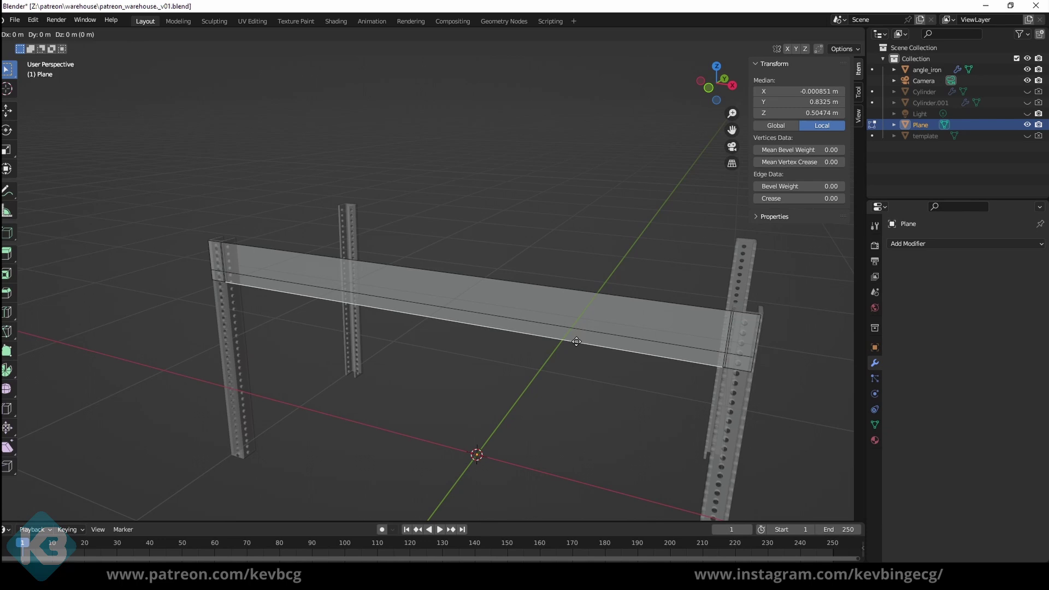
{"action": "key", "text": "z"}
{"action": "left_click", "coordinate": [576, 330]}
{"action": "key", "text": "Tab"}
Step: Extrude all of the plane's faces by about 0.006 m, then extrude again to thicken the crossbar
{"action": "middle_click_drag", "start_coordinate": [576, 331], "coordinate": [508, 358]}
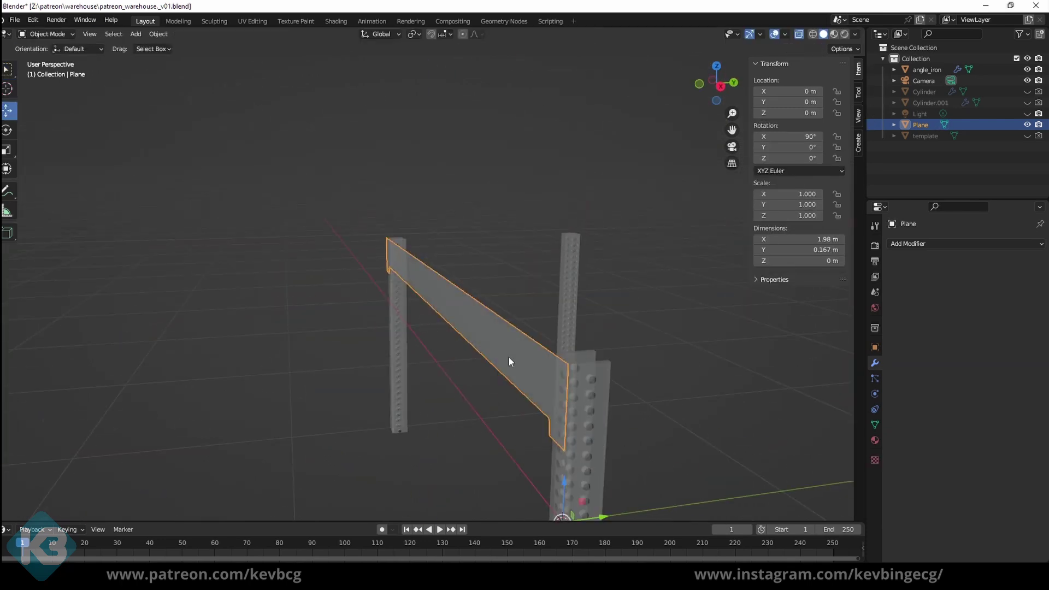
{"action": "key", "text": "Tab"}
{"action": "key", "text": "a"}
{"action": "key", "text": "e"}
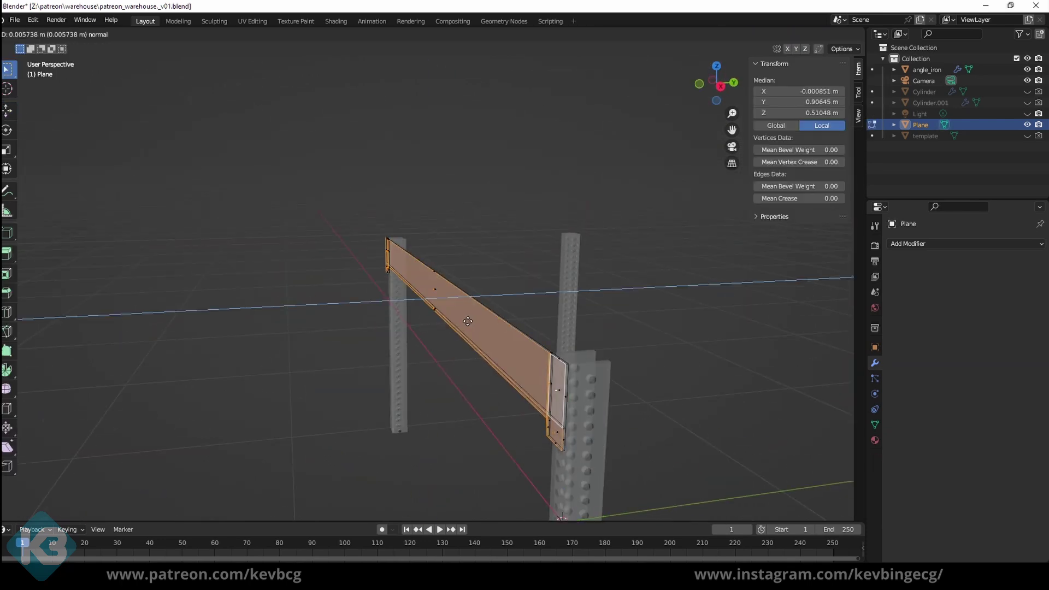
{"action": "left_click", "coordinate": [467, 321]}
{"action": "key", "text": "e"}
{"action": "middle_click_drag", "start_coordinate": [468, 321], "coordinate": [546, 370]}
{"action": "left_click", "coordinate": [450, 309]}
{"action": "key", "text": "alt+a"}
{"action": "key", "text": "Tab"}
Step: Add lengthwise loop cuts around the crossbar, and mirror it to the opposite long side along its local Z axis
{"action": "key", "text": "Tab"}
{"action": "key", "text": "ctrl+r"}
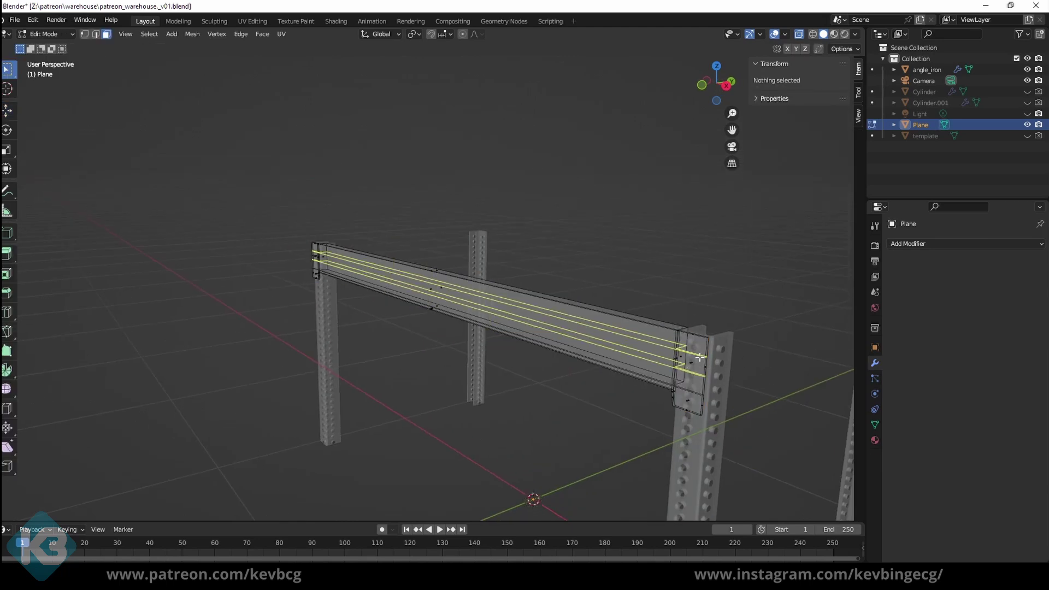
{"action": "left_click", "coordinate": [699, 357]}
{"action": "key", "text": "a"}
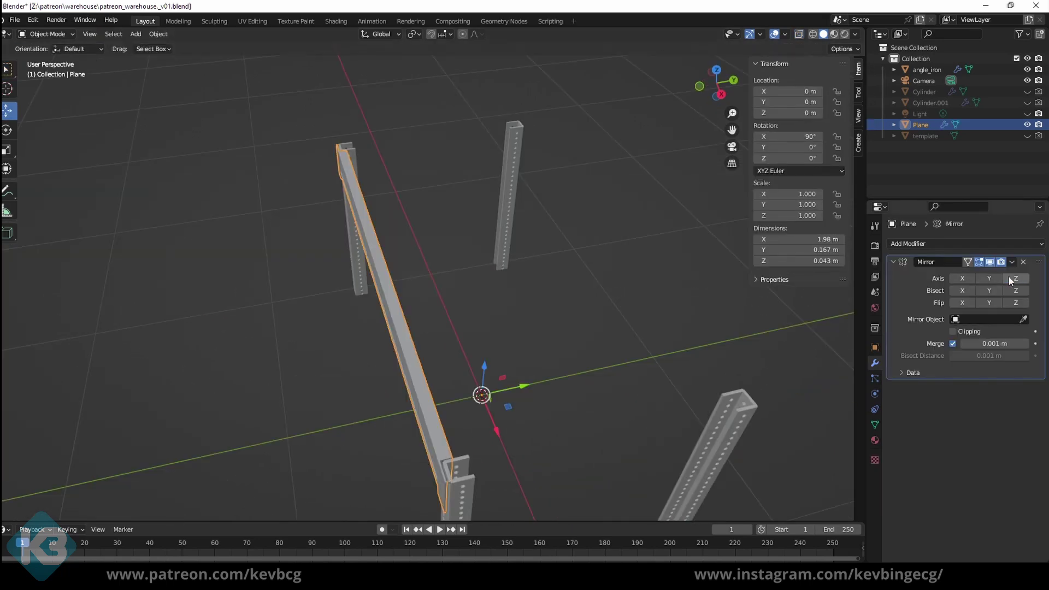
{"action": "left_click", "coordinate": [1014, 279]}
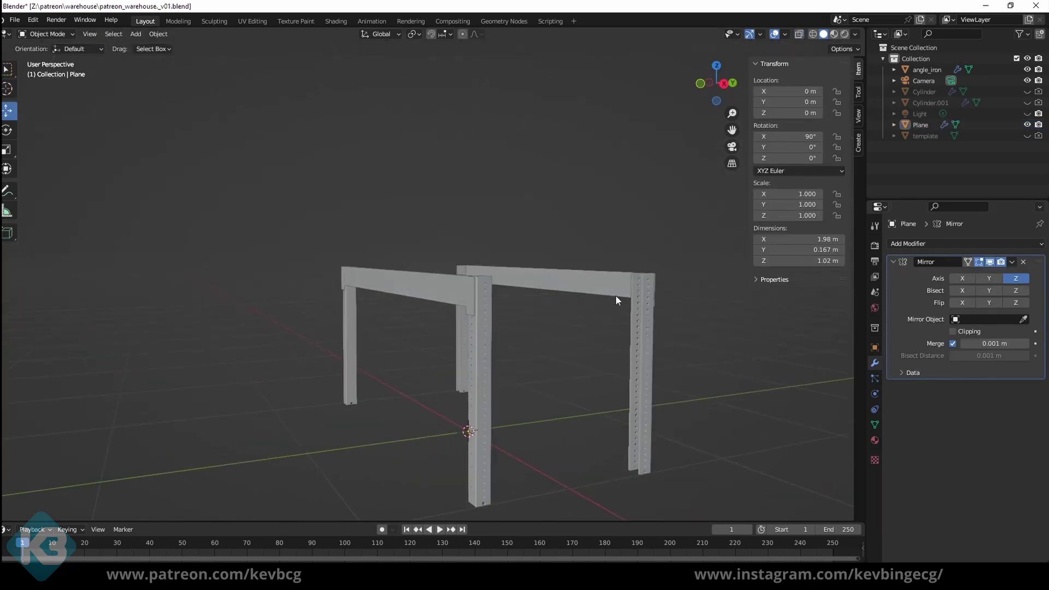
{"action": "middle_click_drag", "start_coordinate": [615, 295], "coordinate": [619, 304]}
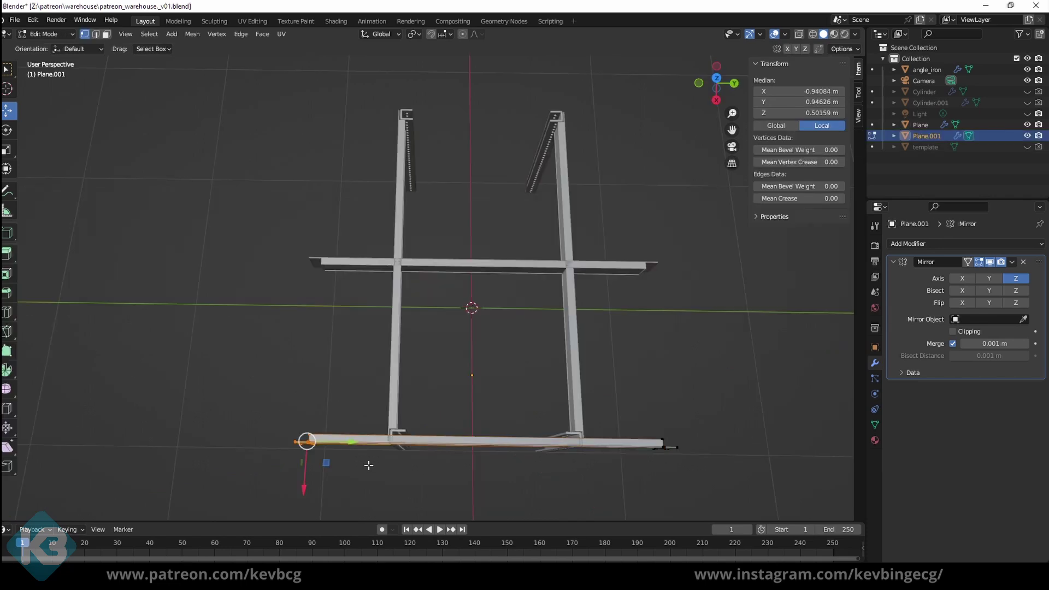
Step: Shorten the Plane.001 crossbar by moving each end about 0.5 m inward along Y to meet the corner posts
{"action": "key", "text": "g"}
{"action": "left_click", "coordinate": [435, 379]}
{"action": "middle_click_drag", "start_coordinate": [435, 379], "coordinate": [446, 331]}
{"action": "scroll", "coordinate": [445, 331], "scroll_direction": "up", "scroll_amount": 3}
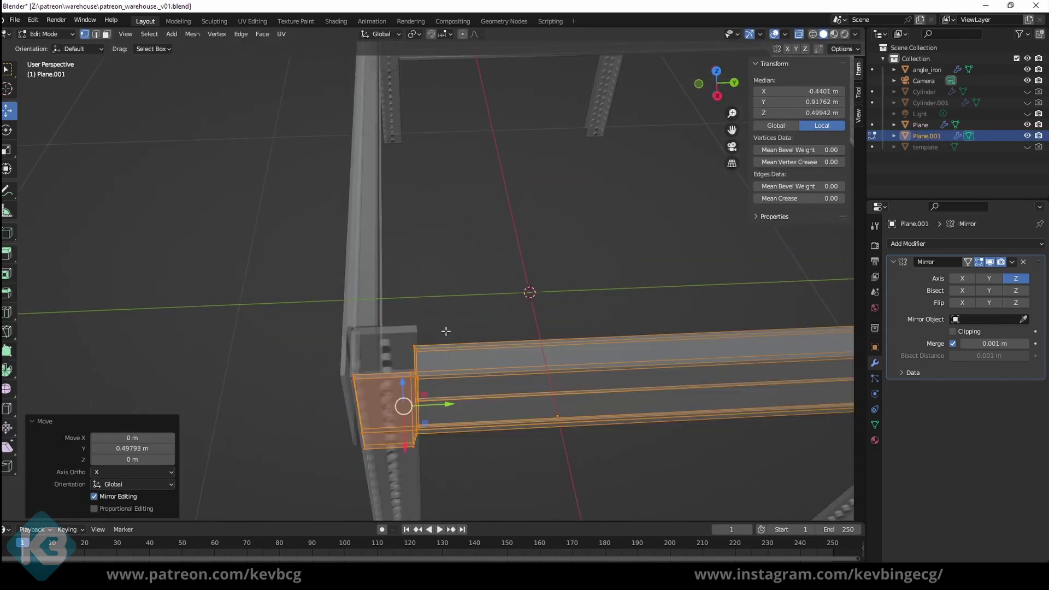
{"action": "left_click_drag", "start_coordinate": [382, 343], "coordinate": [454, 343]}
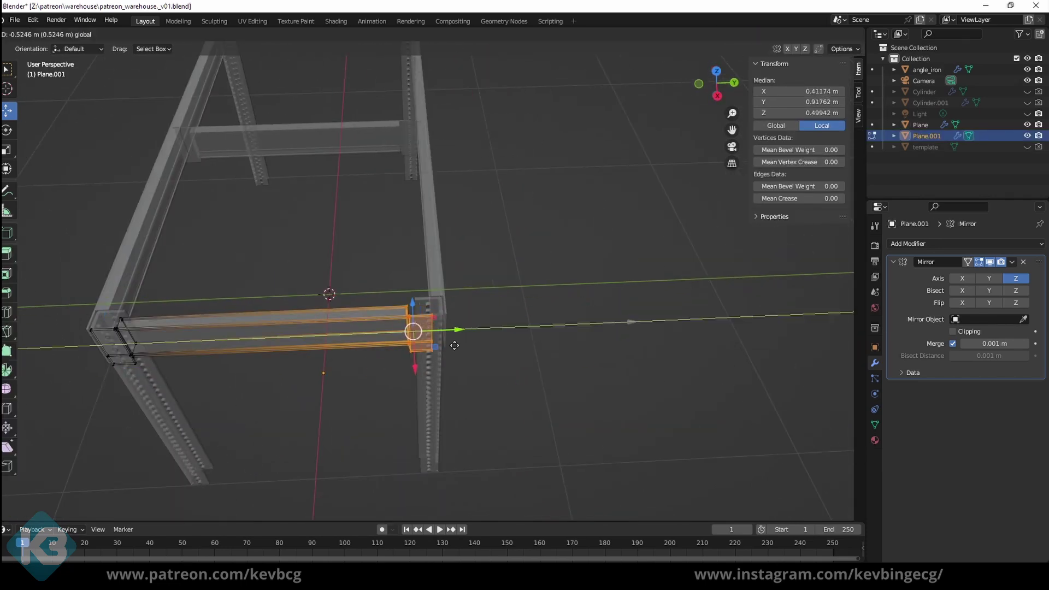
{"action": "middle_click_drag", "start_coordinate": [454, 343], "coordinate": [466, 408]}
{"action": "scroll", "coordinate": [467, 409], "scroll_direction": "down", "scroll_amount": 3}
{"action": "key", "text": "Tab"}
Step: Set the origin of the short-side crossbar to the 3D cursor
{"action": "left_click", "coordinate": [158, 34]}
{"action": "mouse_move", "coordinate": [182, 57]}
{"action": "left_click", "coordinate": [295, 82]}
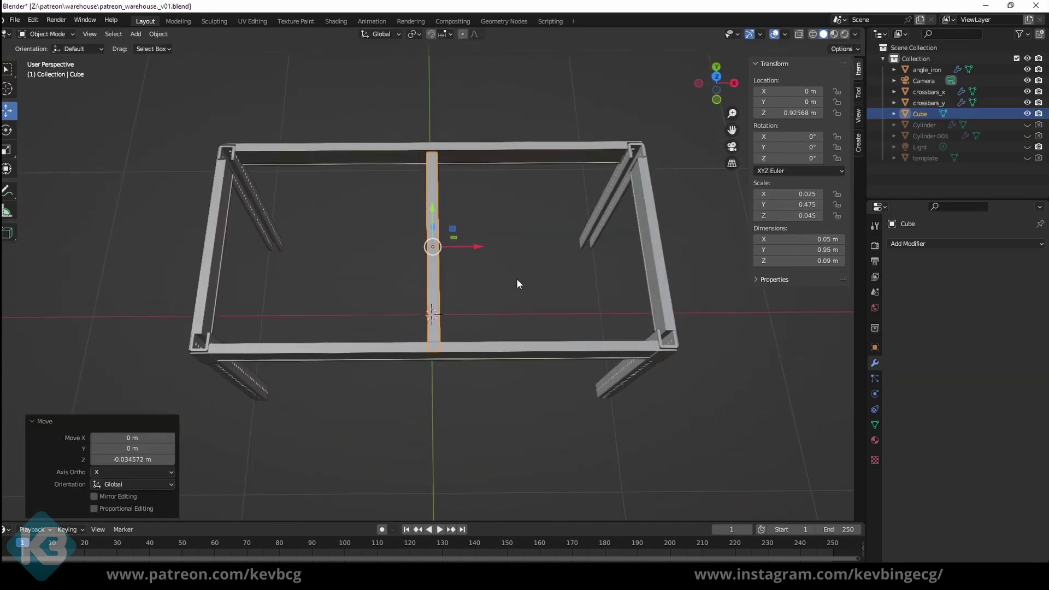
Step: Array the crossbraces object to a count of 3, spaced along X between the short-side crossbars
{"action": "middle_click_drag", "start_coordinate": [517, 278], "coordinate": [498, 278]}
{"action": "scroll", "coordinate": [498, 279], "scroll_direction": "up", "scroll_amount": 3}
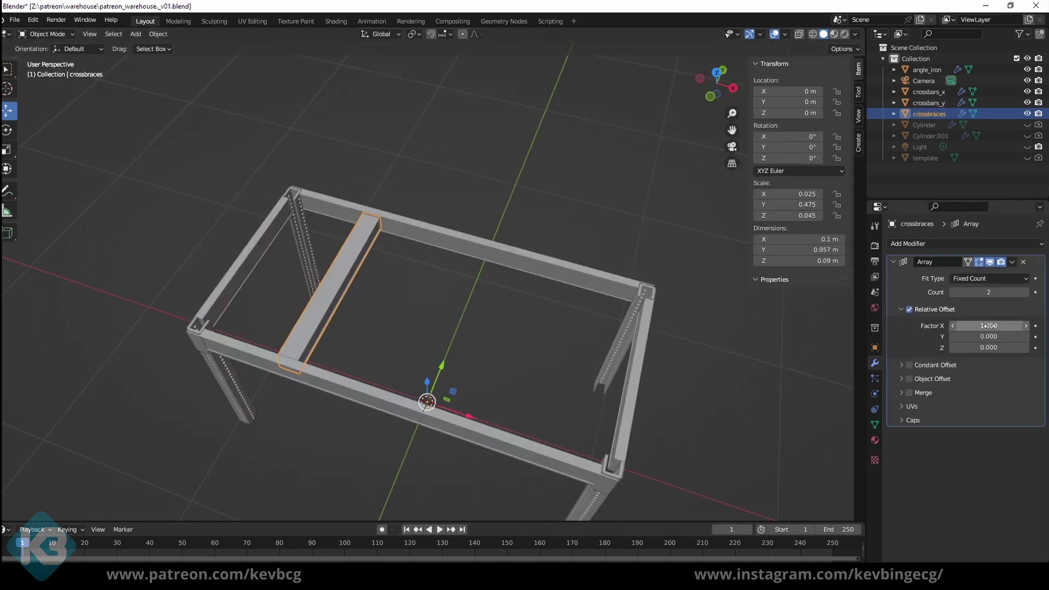
{"action": "left_click", "coordinate": [1026, 292]}
{"action": "left_click", "coordinate": [1026, 292]}
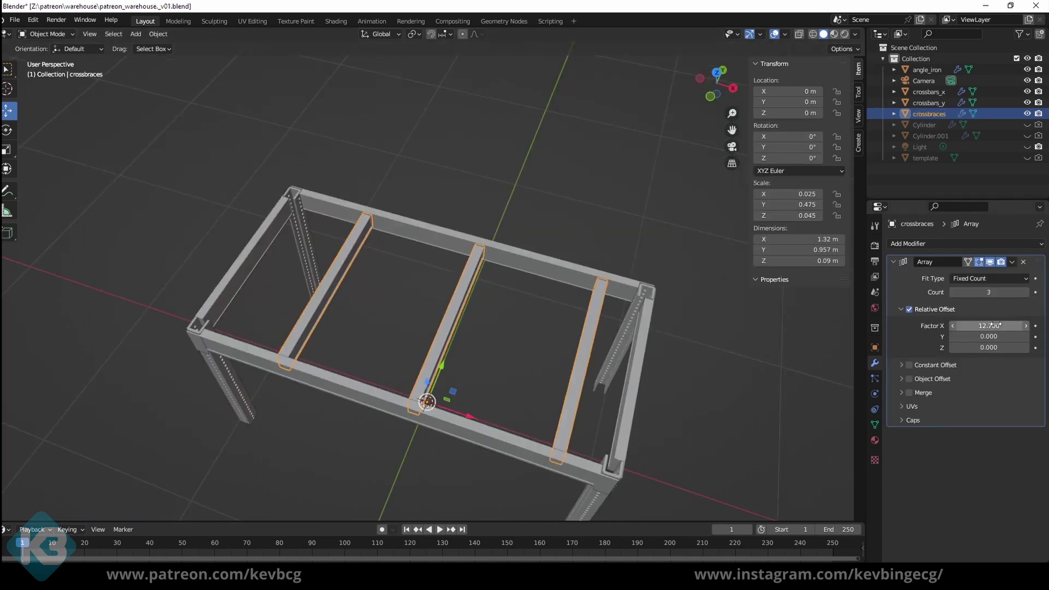
Step: Group the posts, crossbars, crossbraces and cutters in a new collection named shelves
{"action": "scroll", "coordinate": [597, 211], "scroll_direction": "down", "scroll_amount": 5}
{"action": "left_click", "coordinate": [930, 92]}
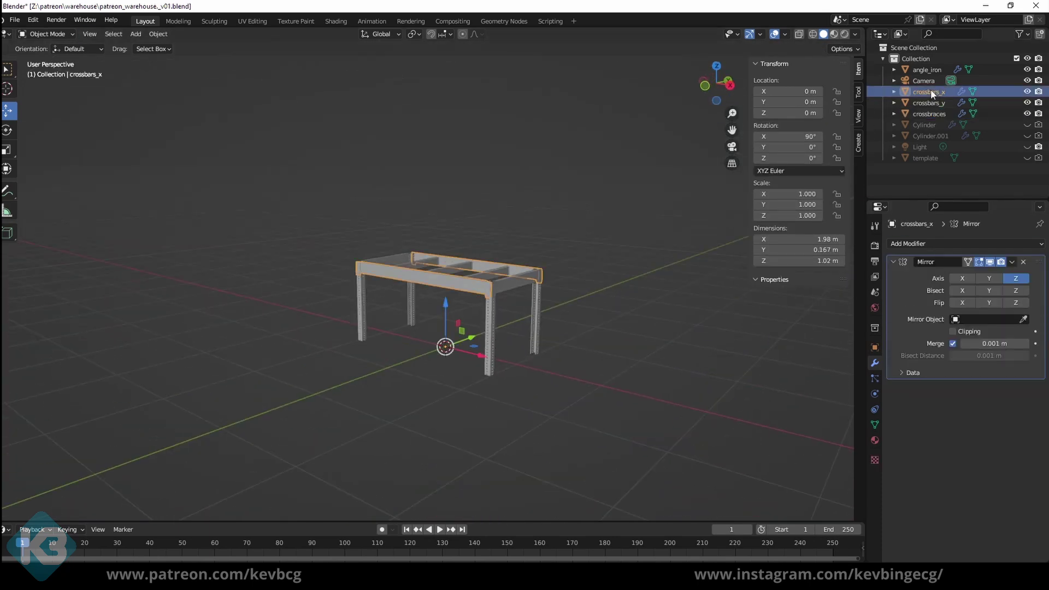
{"action": "right_click", "coordinate": [908, 57]}
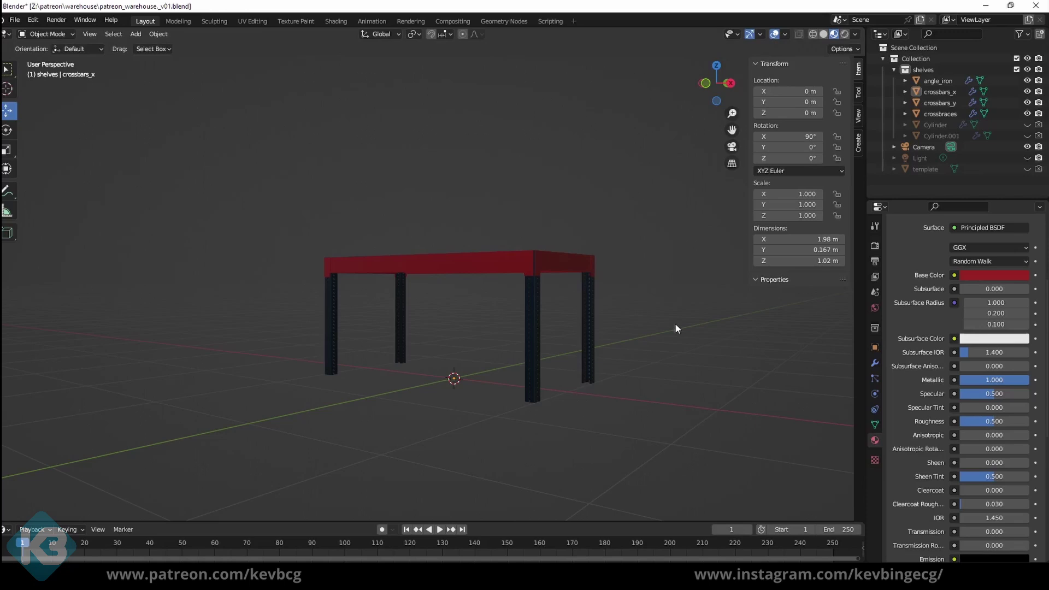
Step: Duplicate the crossbraces object and move the copy down along Z by about 0.68 m
{"action": "middle_click_drag", "start_coordinate": [674, 322], "coordinate": [646, 388]}
{"action": "scroll", "coordinate": [647, 389], "scroll_direction": "up", "scroll_amount": 4}
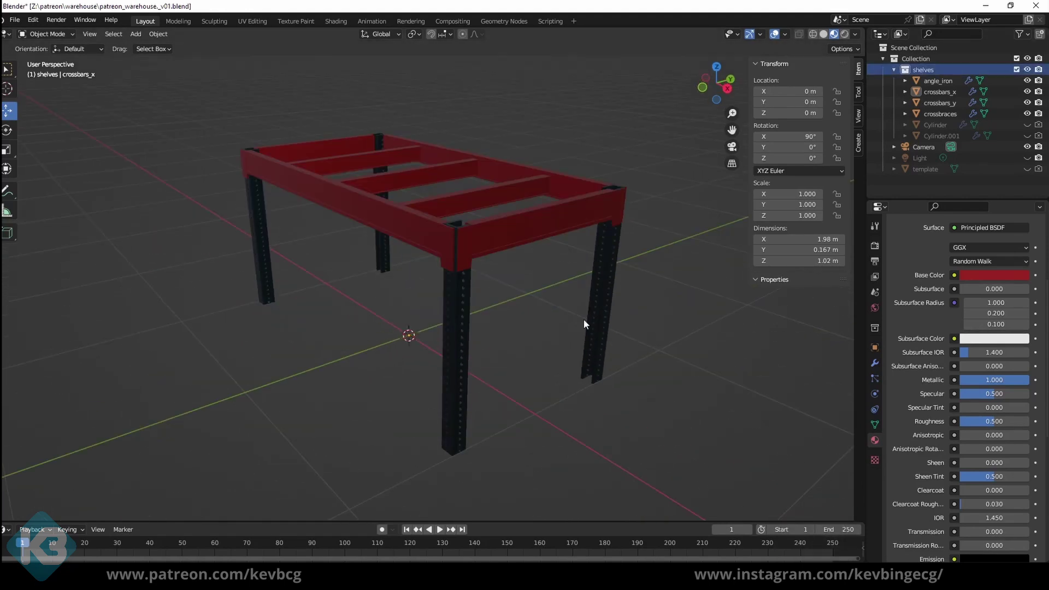
{"action": "key", "text": "shift+d"}
{"action": "left_click", "coordinate": [409, 436]}
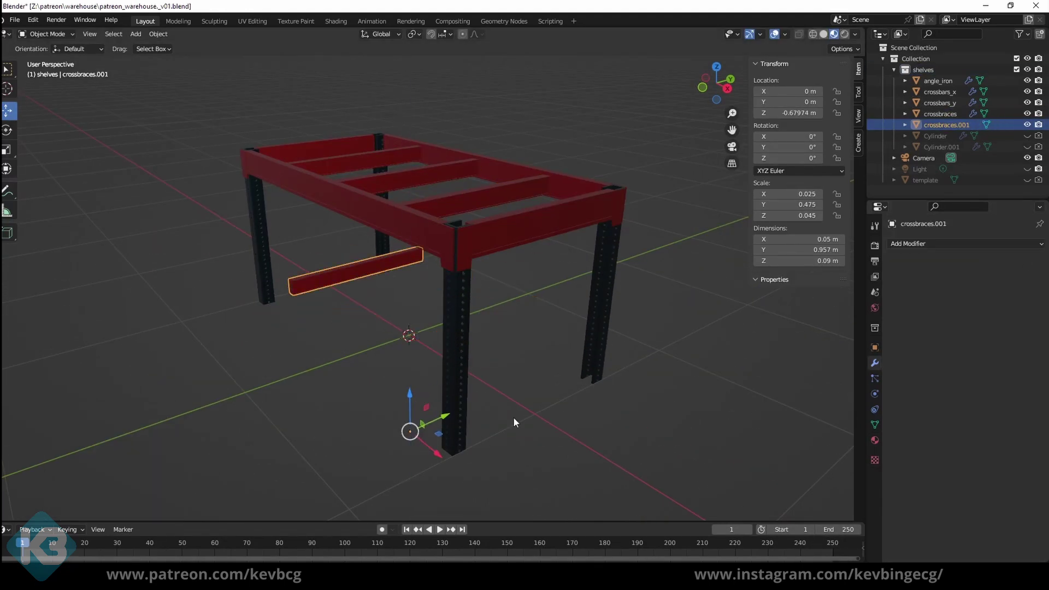
Step: Move the single brace along X to the end posts at about X 0.961 m, and set its origin to its geometry
{"action": "left_click_drag", "start_coordinate": [437, 453], "coordinate": [653, 89]}
{"action": "middle_click_drag", "start_coordinate": [654, 89], "coordinate": [721, 107]}
{"action": "left_click", "coordinate": [158, 34]}
{"action": "mouse_move", "coordinate": [203, 57]}
{"action": "left_click", "coordinate": [284, 71]}
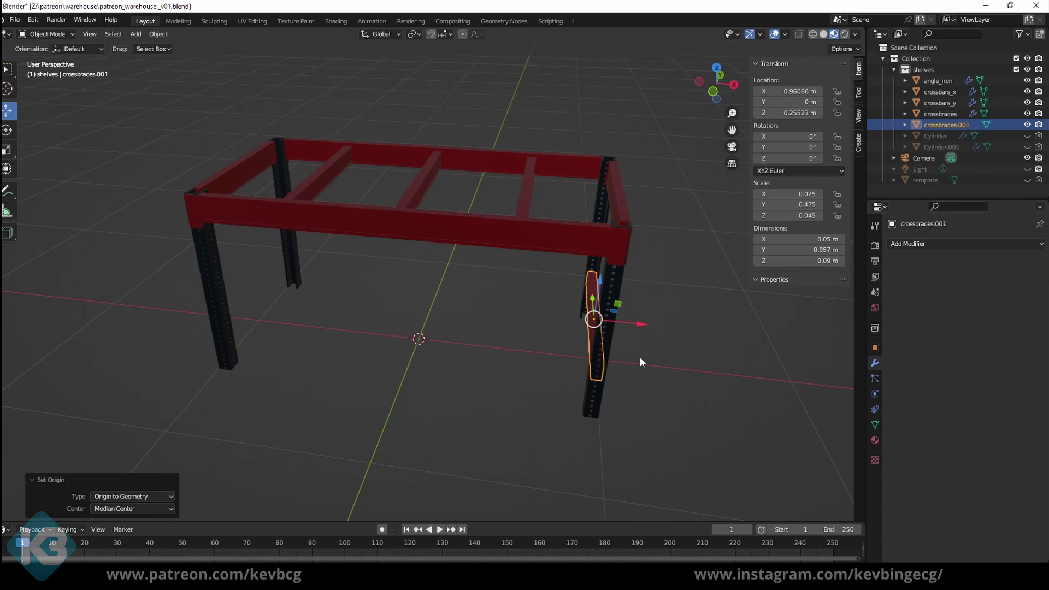
Step: Rotate the single brace into a diagonal between the two end posts
{"action": "middle_click_drag", "start_coordinate": [640, 357], "coordinate": [667, 293]}
{"action": "key", "text": "r"}
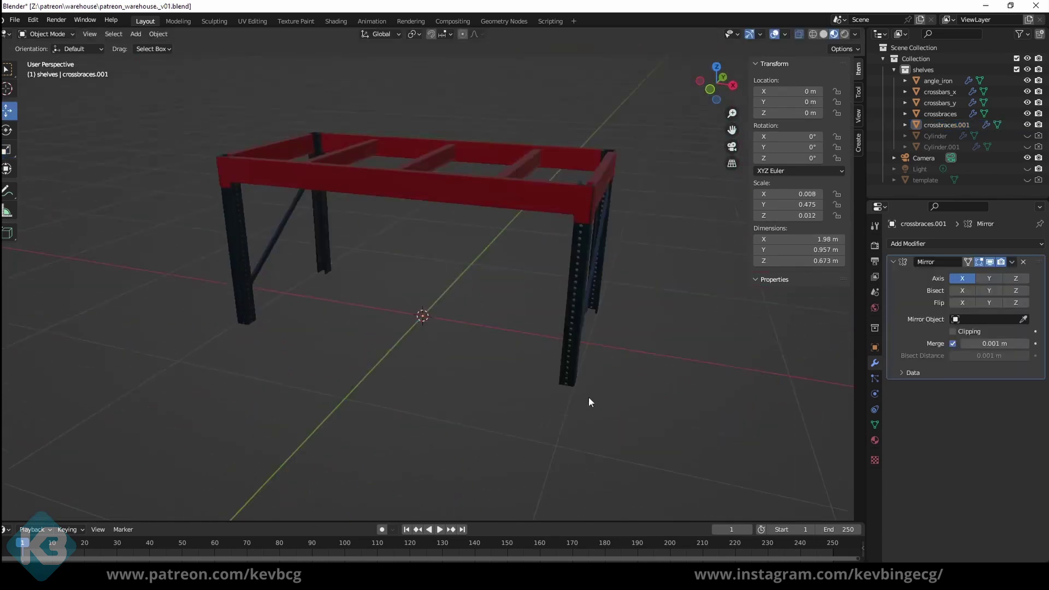
{"action": "scroll", "coordinate": [618, 353], "scroll_direction": "down", "scroll_amount": 3}
{"action": "mouse_move", "coordinate": [618, 353]}
{"action": "middle_mouse_down"}
{"action": "mouse_move", "coordinate": [615, 366]}
{"action": "mouse_move", "coordinate": [617, 357]}
{"action": "middle_mouse_up"}
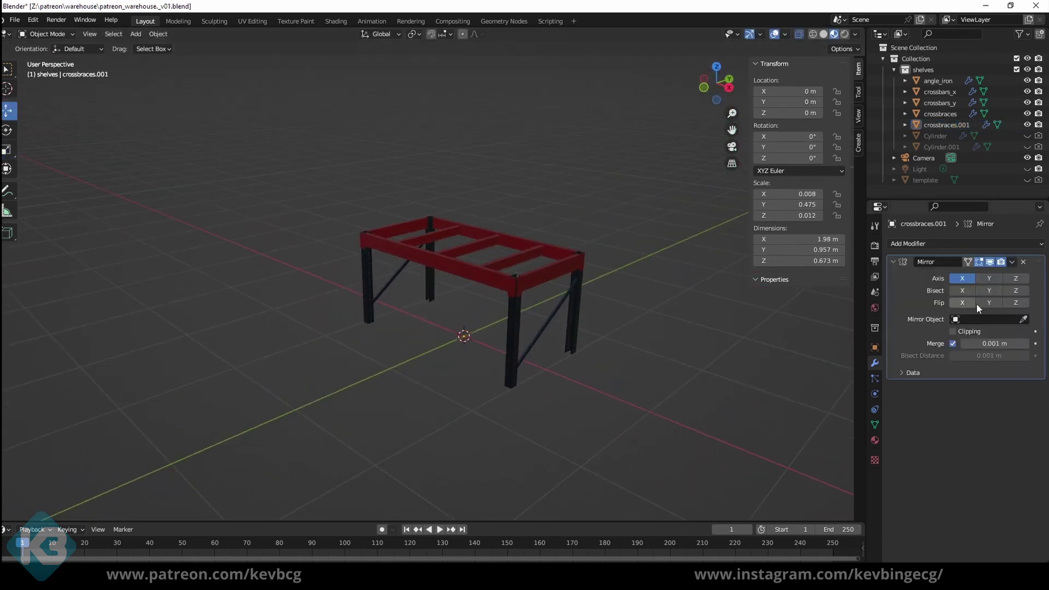
Step: Examine the options of the Mirror modifier on crossbraces.001, then collapse its settings and the shelves collection
{"action": "left_click", "coordinate": [1011, 262]}
{"action": "left_click", "coordinate": [1014, 262]}
{"action": "left_click", "coordinate": [1013, 261]}
{"action": "left_click", "coordinate": [730, 523]}
{"action": "left_click", "coordinate": [830, 235]}
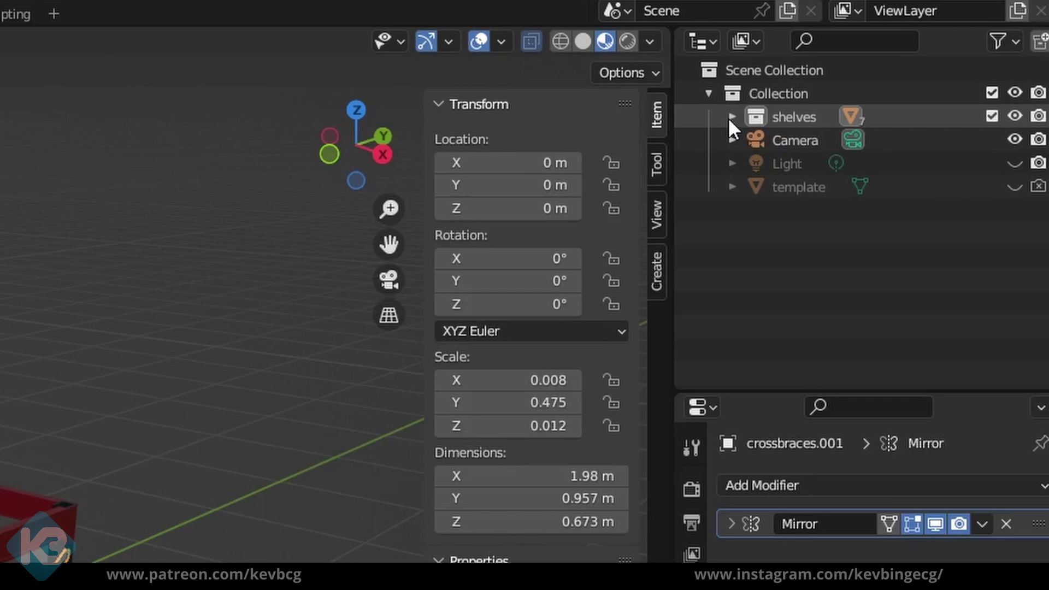
Step: Expand the shelves collection and rename the crossbraces.001 object to supports
{"action": "left_click", "coordinate": [732, 117]}
{"action": "double_click", "coordinate": [816, 233]}
{"action": "type", "text": "su"}
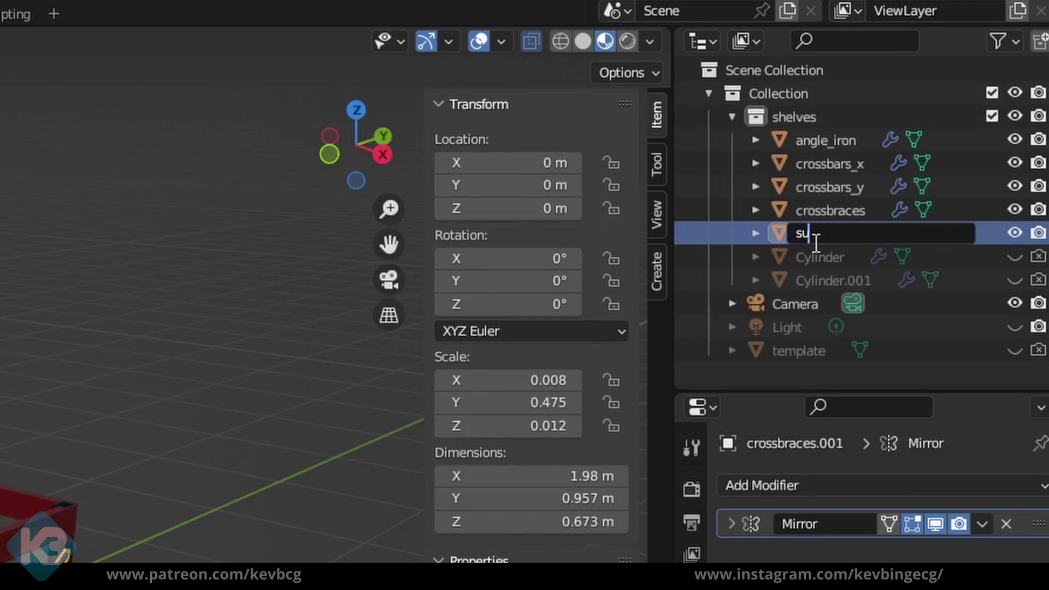
{"action": "type", "text": "pports"}
{"action": "key", "text": "Return"}
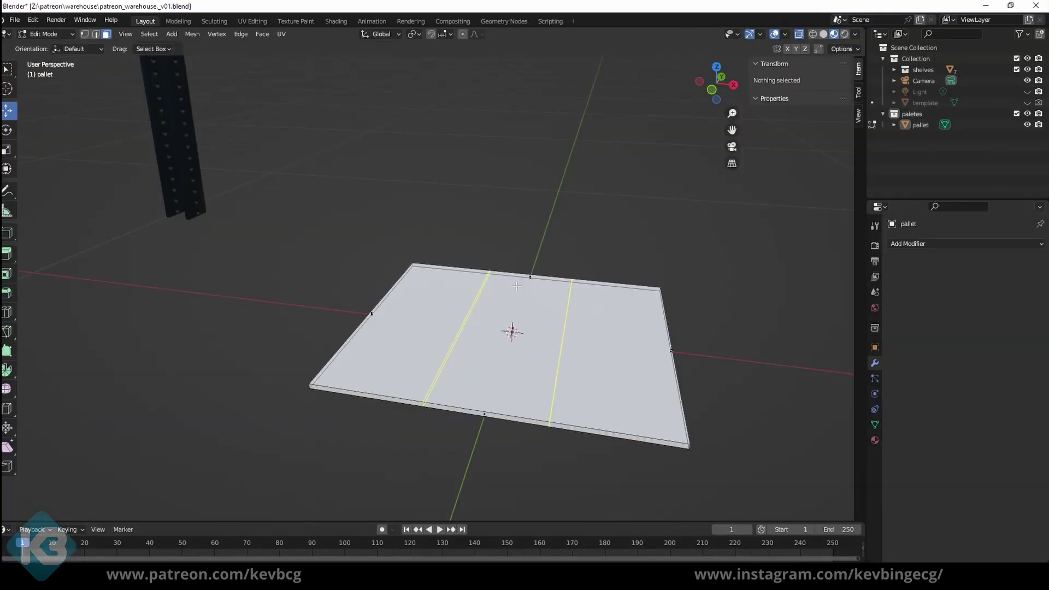
Step: Duplicate the flat pallet slab and move the copy up along Z by about 0.043 m
{"action": "left_click", "coordinate": [490, 439]}
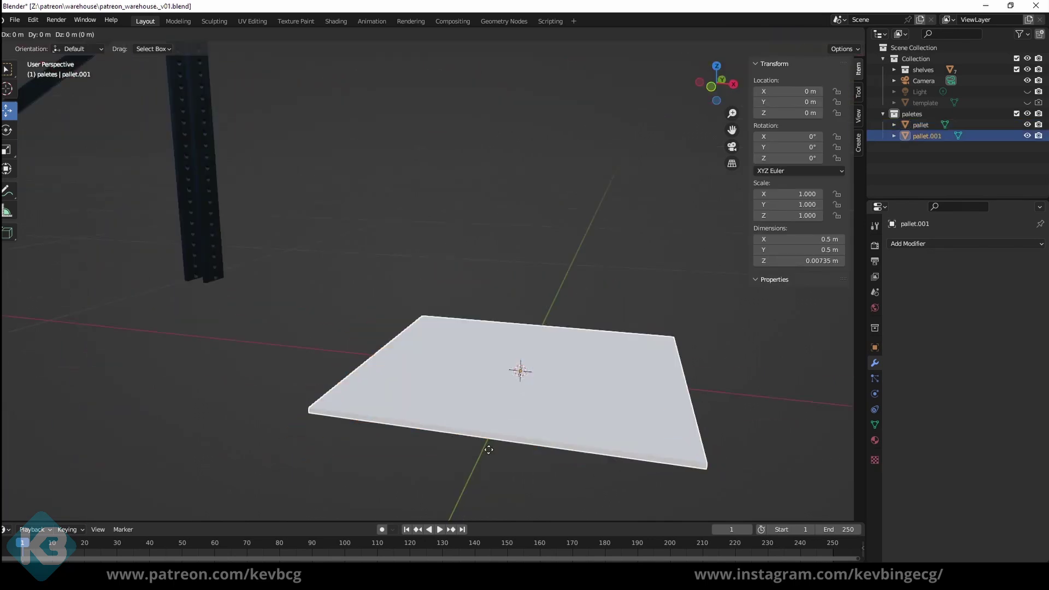
{"action": "key", "text": "shift+d"}
{"action": "key", "text": "z"}
{"action": "left_click", "coordinate": [532, 309]}
Step: Duplicate the upper slab and scale the copy into a block about 0.061 m wide in X and 0.057 m high
{"action": "key", "text": "shift+d"}
{"action": "key", "text": "s"}
{"action": "key", "text": "x"}
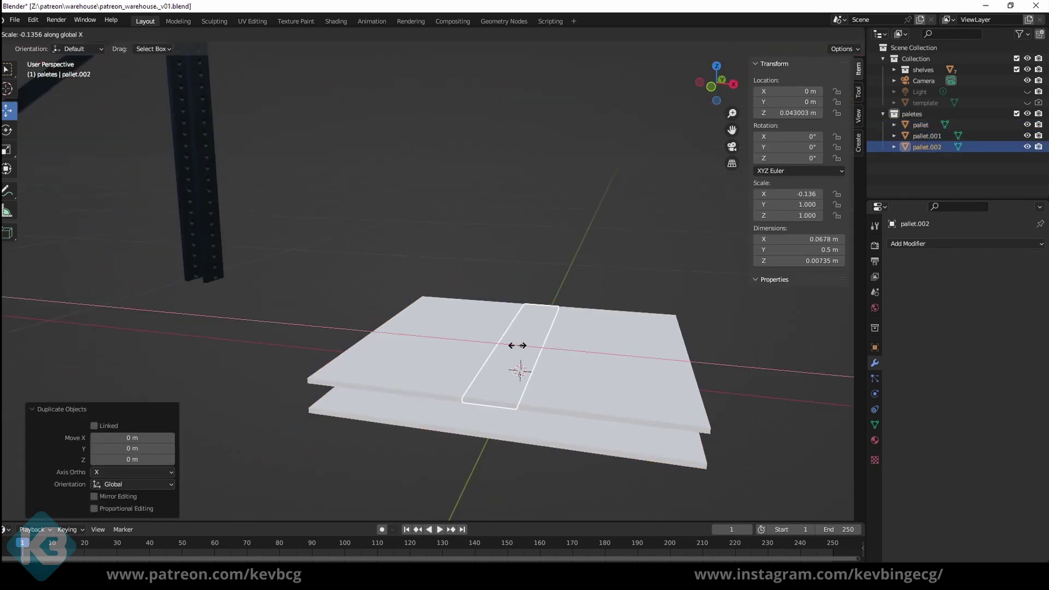
{"action": "left_click", "coordinate": [519, 349]}
{"action": "key", "text": "s"}
{"action": "key", "text": "x"}
{"action": "right_click", "coordinate": [546, 344]}
{"action": "left_click_drag", "start_coordinate": [787, 215], "coordinate": [822, 215]}
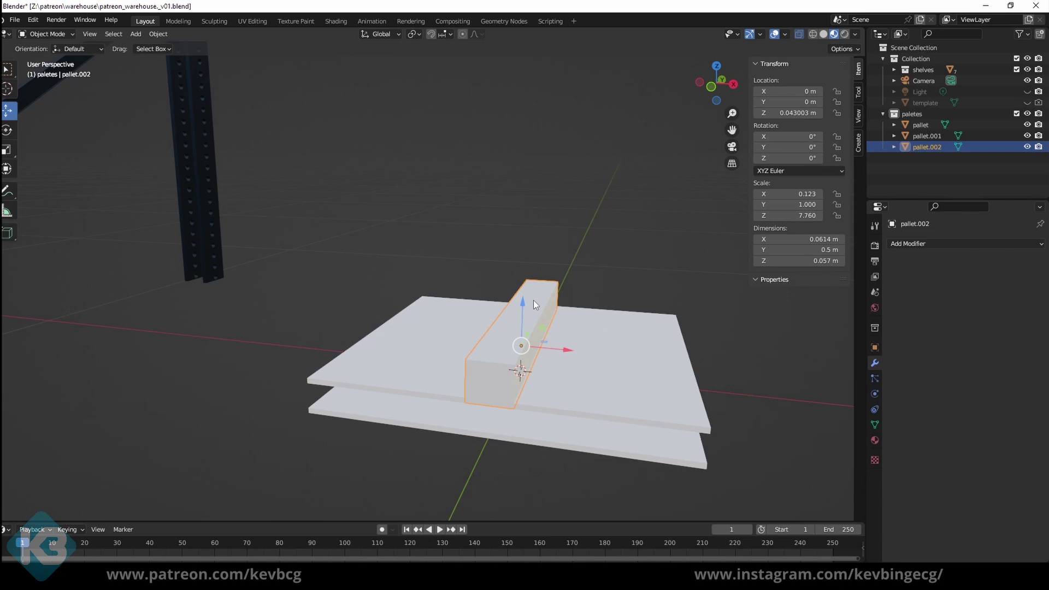
Step: Lower the block between the two slabs, shorten it to a Y scale of 0.93, and move it to about X -0.149 m
{"action": "left_click_drag", "start_coordinate": [522, 304], "coordinate": [522, 330]}
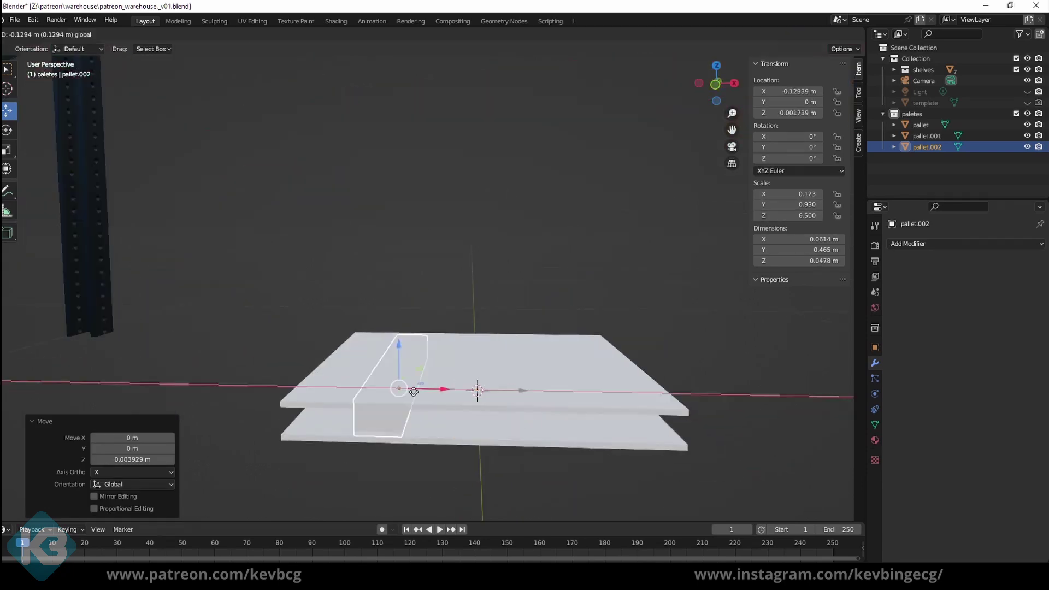
{"action": "left_click", "coordinate": [432, 389]}
{"action": "left_click_drag", "start_coordinate": [430, 386], "coordinate": [644, 391]}
{"action": "key", "text": "Delete"}
{"action": "left_click", "coordinate": [388, 423]}
Step: Set the block's origin to the 3D cursor
{"action": "left_click", "coordinate": [160, 35]}
{"action": "mouse_move", "coordinate": [188, 58]}
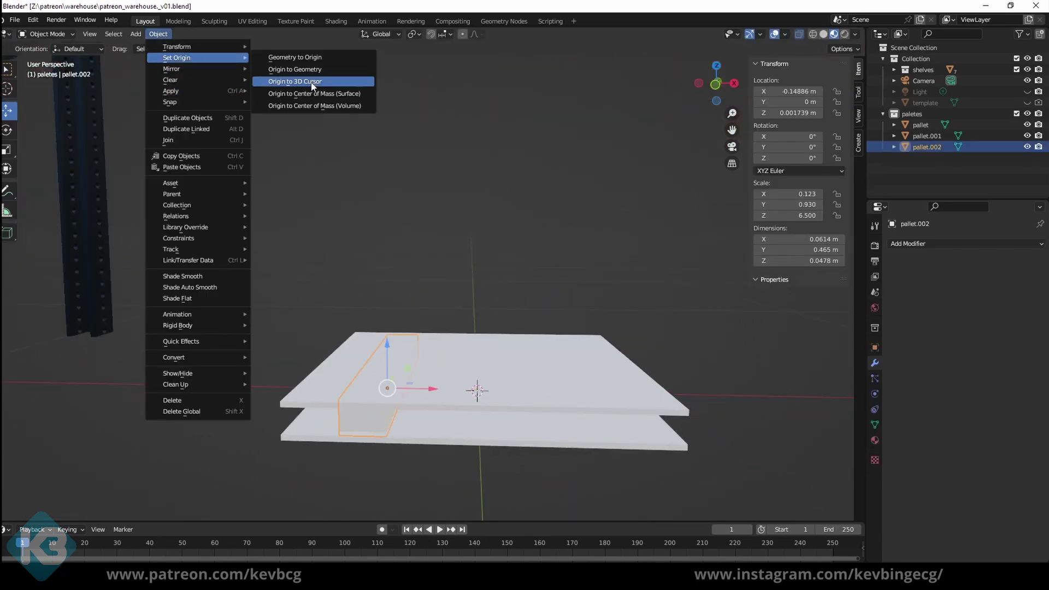
{"action": "left_click", "coordinate": [311, 81]}
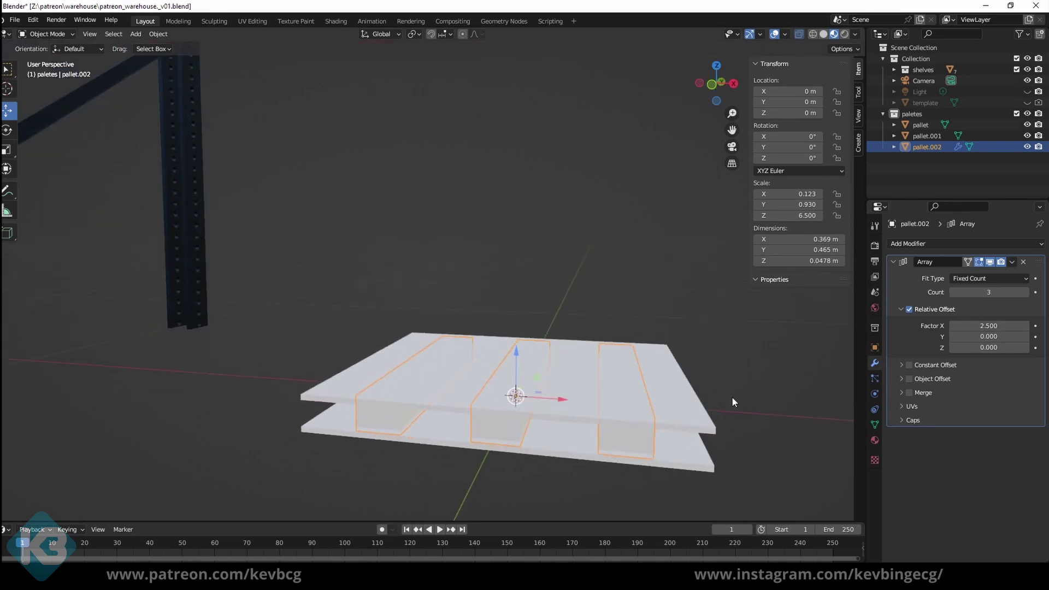
Step: Move the arrayed blocks about -0.071 m along X and widen their relative offset to an X factor of about 3.6
{"action": "key", "text": "g"}
{"action": "key", "text": "x"}
{"action": "left_click_drag", "start_coordinate": [513, 398], "coordinate": [515, 399]}
{"action": "left_click_drag", "start_coordinate": [972, 325], "coordinate": [1015, 325]}
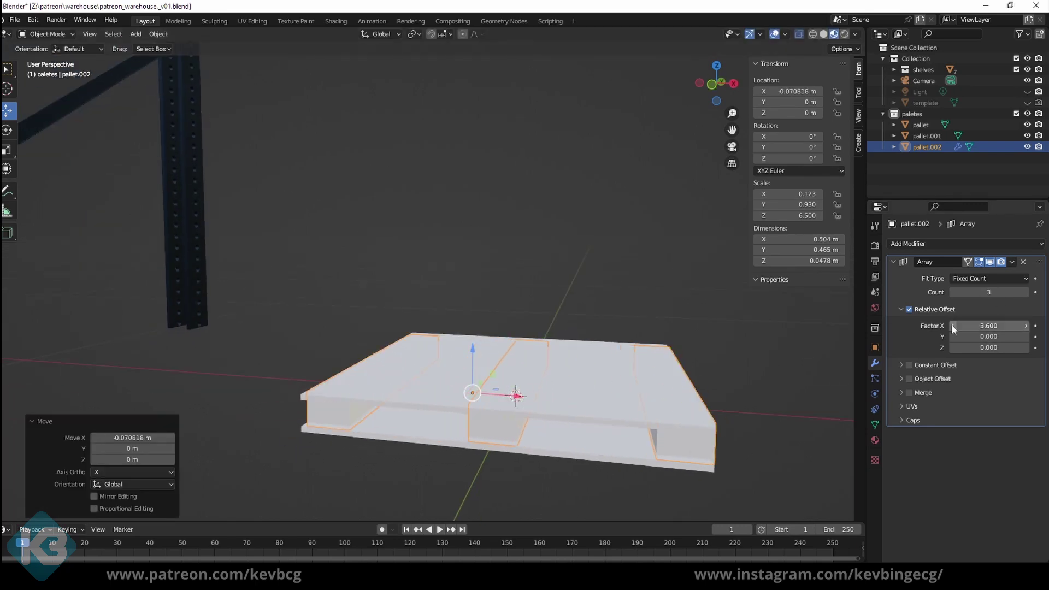
Step: Resize the arrayed blocks along Y to match the depth of the pallet slabs
{"action": "middle_click_drag", "start_coordinate": [735, 374], "coordinate": [764, 356]}
{"action": "middle_click_drag", "start_coordinate": [480, 411], "coordinate": [564, 407]}
{"action": "scroll", "coordinate": [828, 250], "scroll_direction": "down", "scroll_amount": 1, "text": "ctrl"}
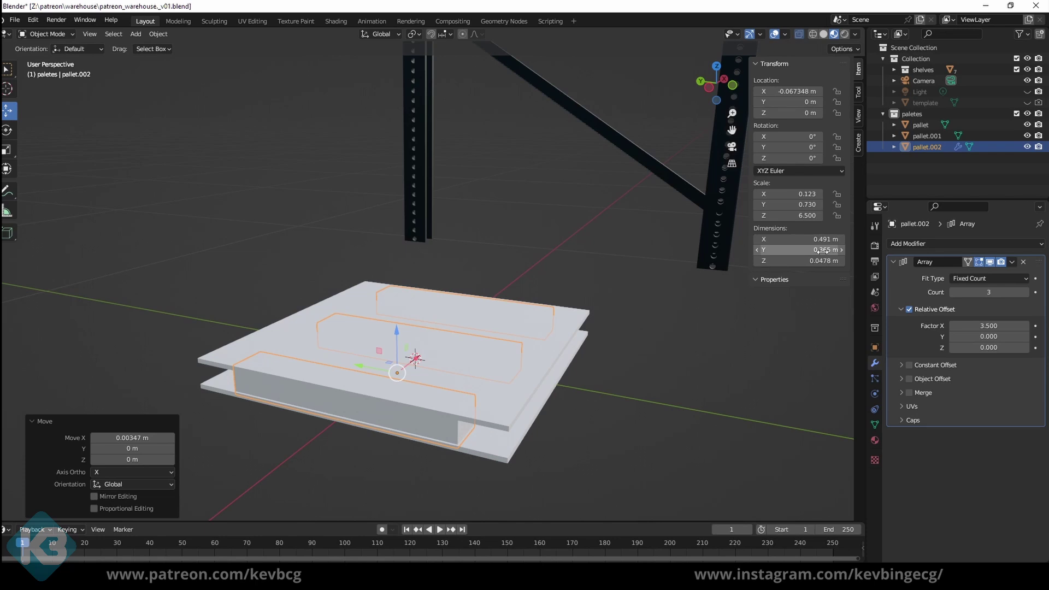
{"action": "scroll", "coordinate": [828, 250], "scroll_direction": "up", "scroll_amount": 2, "text": "ctrl"}
{"action": "left_click", "coordinate": [828, 252]}
{"action": "type", "text": "1.2"}
{"action": "key", "text": "Return"}
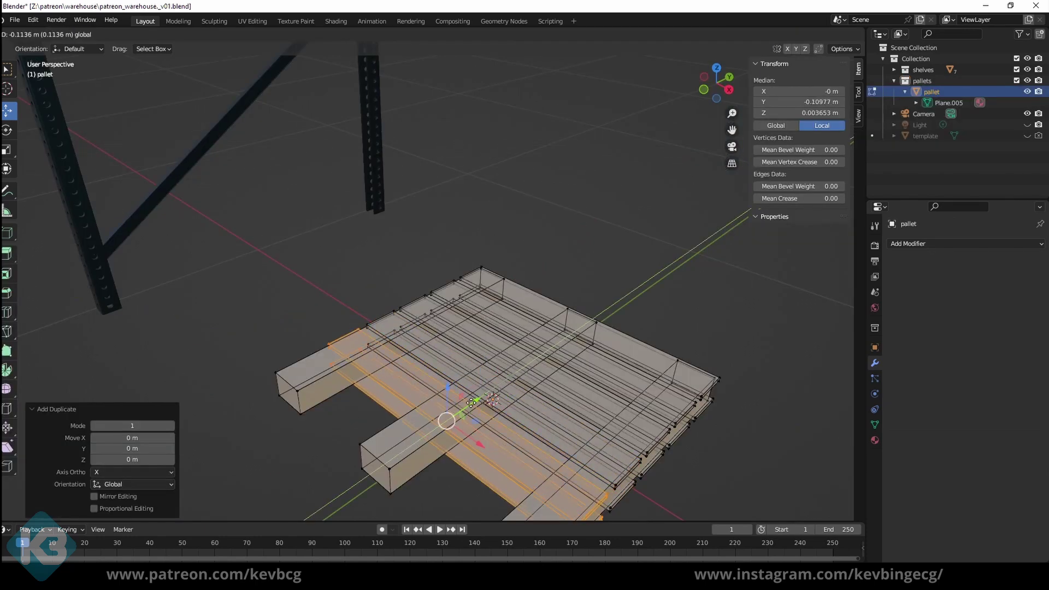
Step: Position the duplicated slats further along negative Y on the pallet, and select the neighbouring upper and lower slats
{"action": "left_click_drag", "start_coordinate": [481, 396], "coordinate": [437, 425]}
{"action": "middle_click_drag", "start_coordinate": [437, 426], "coordinate": [399, 431]}
{"action": "left_click", "coordinate": [536, 460]}
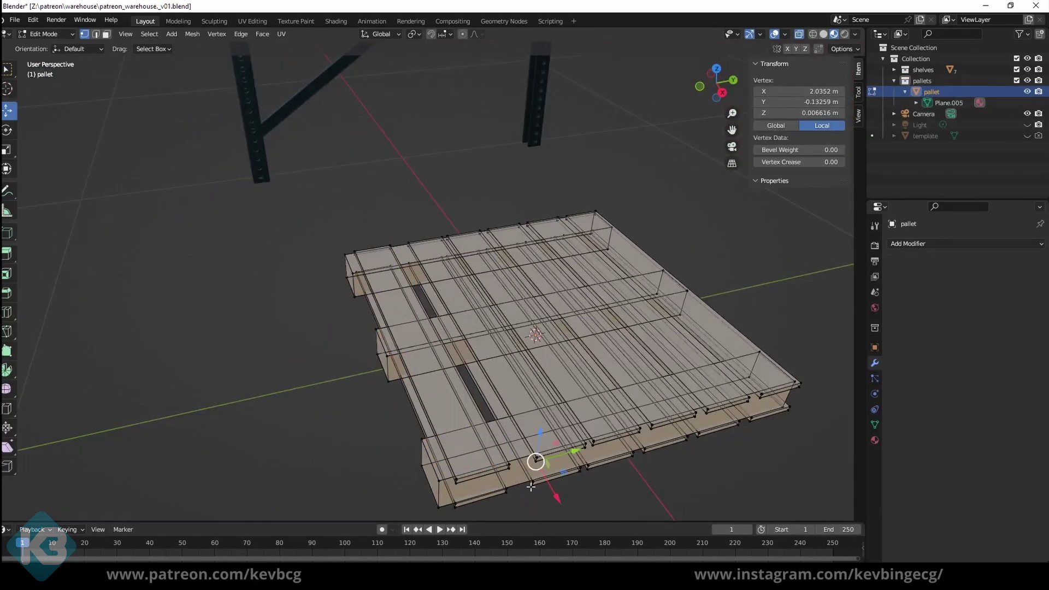
{"action": "left_click", "coordinate": [532, 485], "text": "shift"}
{"action": "key", "text": "ctrl+KP_Add"}
{"action": "key", "text": "ctrl+KP_Add"}
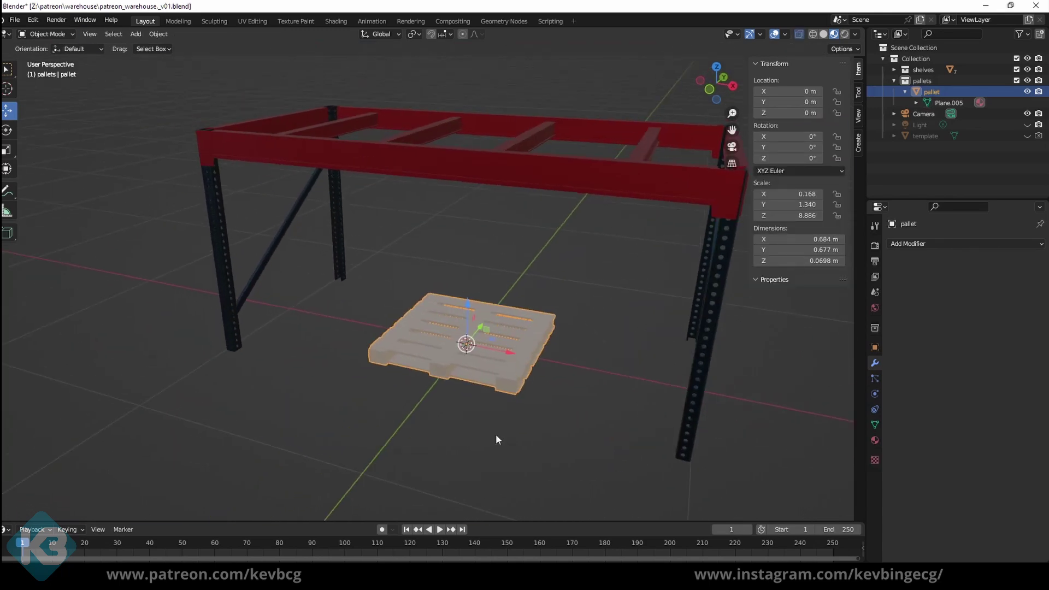
Step: Set the cube's Z location to 0.1 m
{"action": "double_click", "coordinate": [802, 113]}
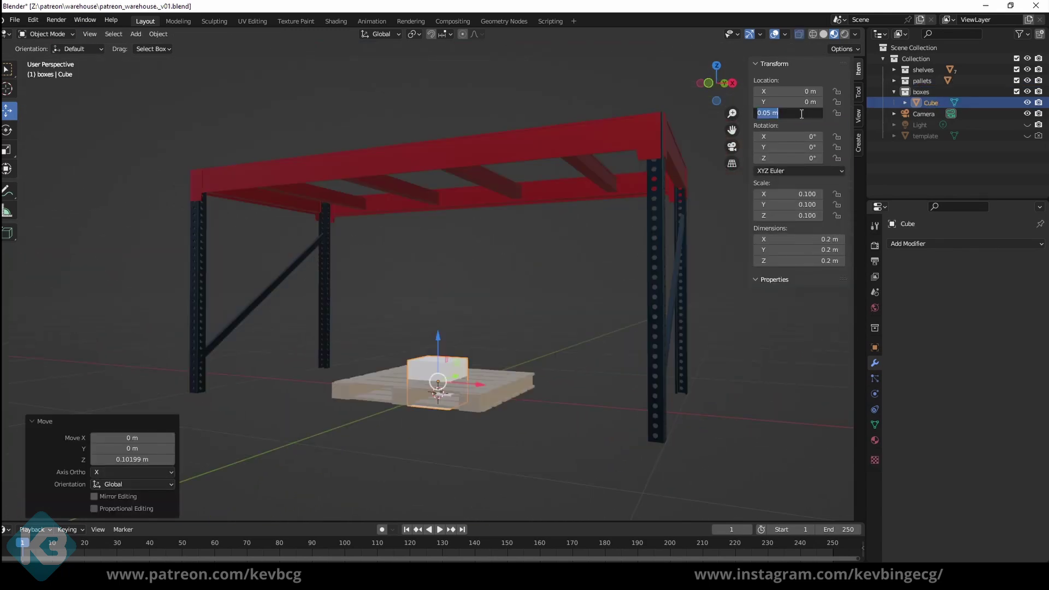
{"action": "type", "text": ".1"}
{"action": "key", "text": "Return"}
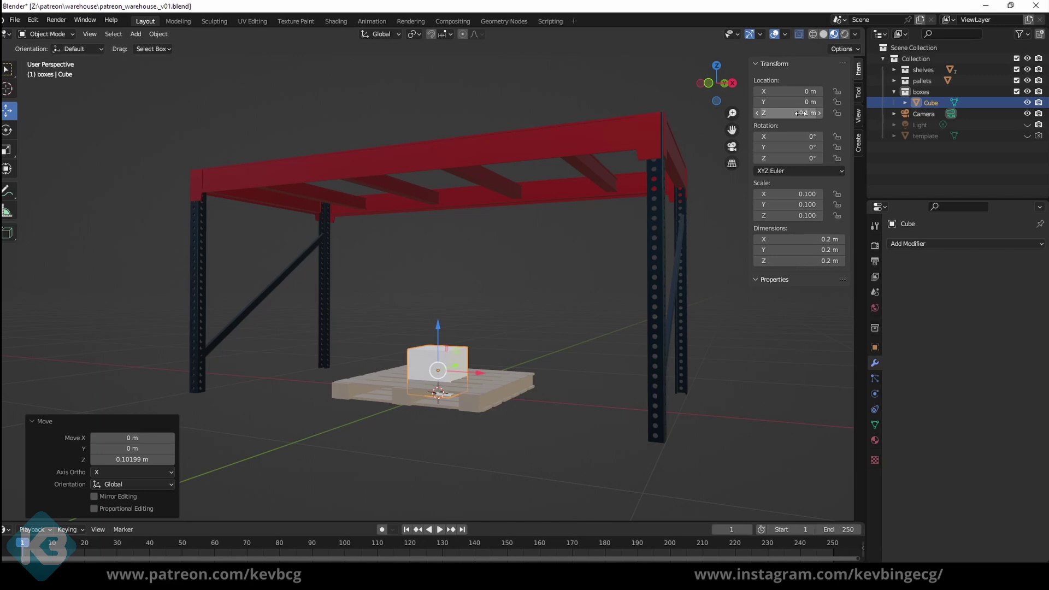
Step: Apply all transforms to the cube and exclude the pallets collection from the view layer
{"action": "middle_click_drag", "start_coordinate": [601, 309], "coordinate": [535, 349]}
{"action": "scroll", "coordinate": [535, 349], "scroll_direction": "up", "scroll_amount": 3}
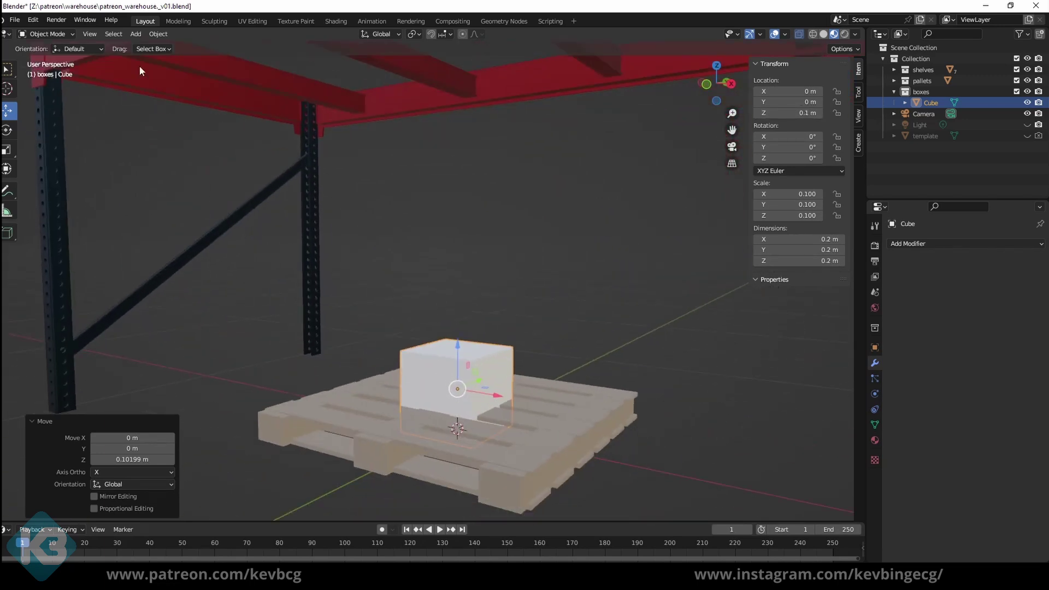
{"action": "left_click", "coordinate": [158, 33]}
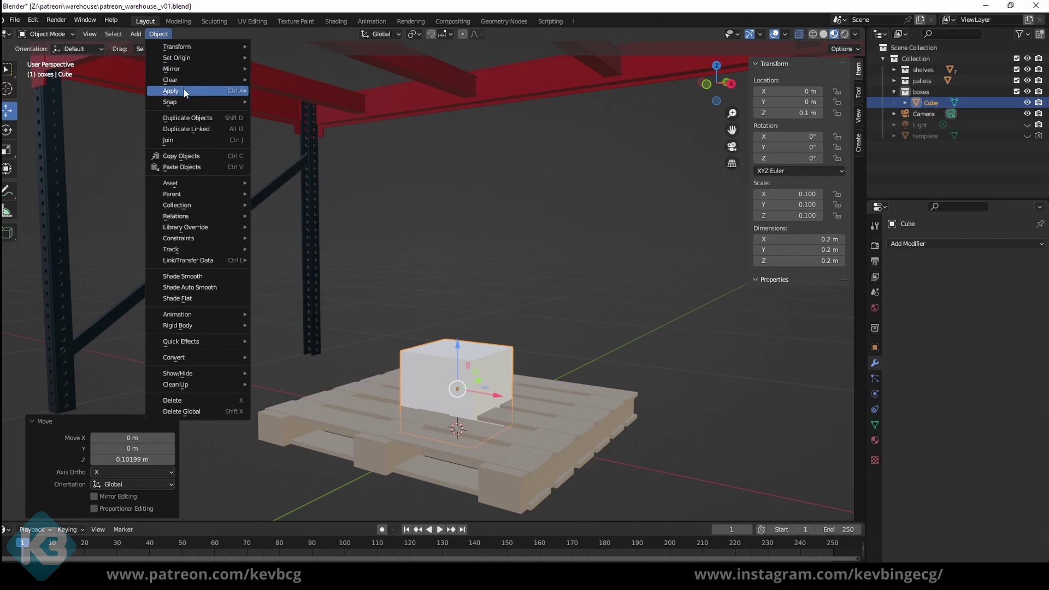
{"action": "mouse_move", "coordinate": [192, 90]}
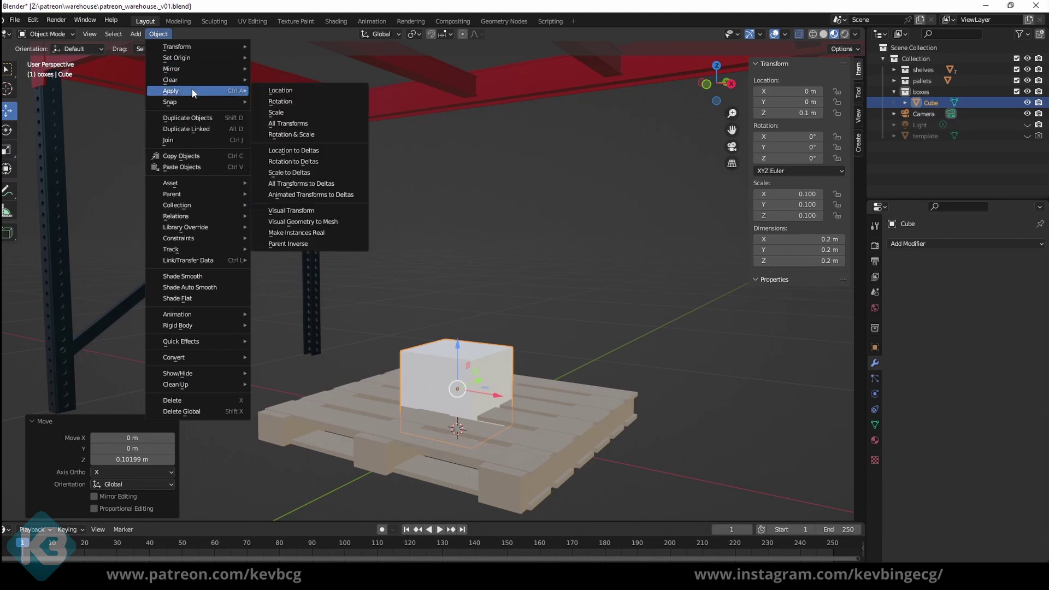
{"action": "left_click", "coordinate": [282, 123]}
{"action": "middle_click_drag", "start_coordinate": [616, 310], "coordinate": [677, 357]}
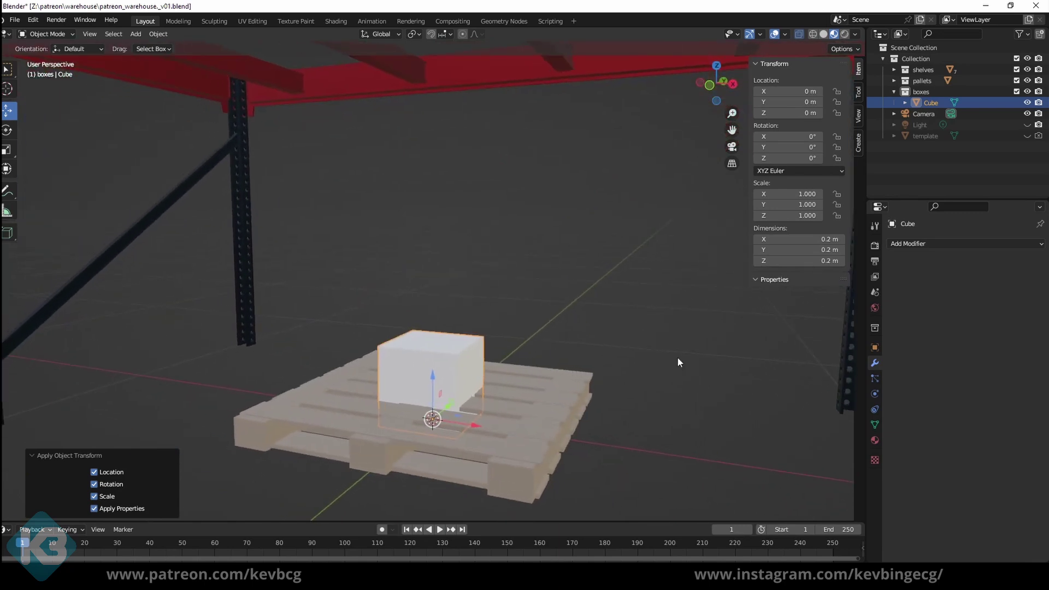
{"action": "left_click", "coordinate": [1015, 80]}
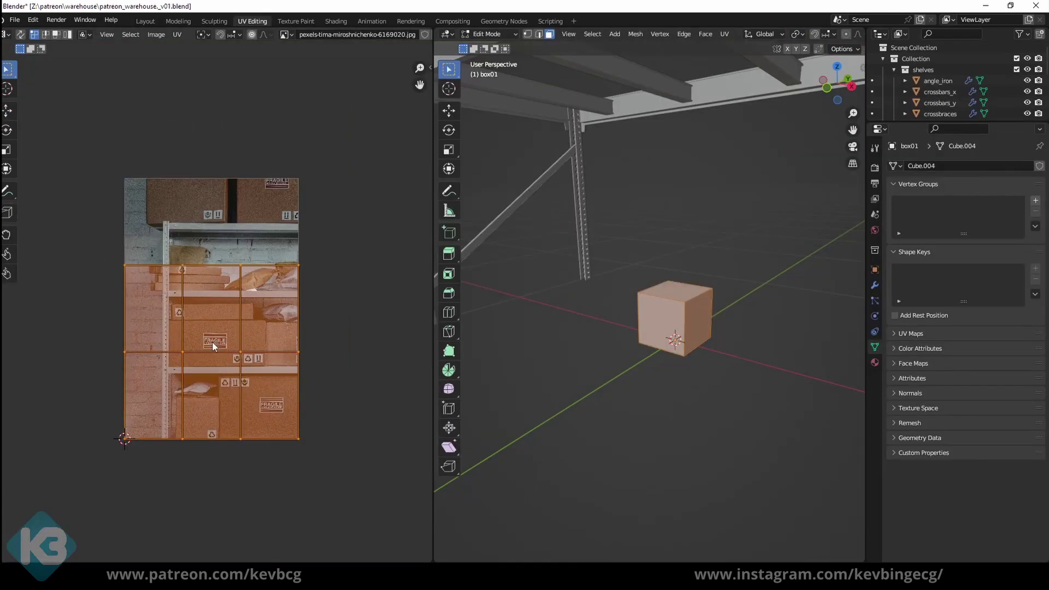
Step: Move box01's UVs over the photo of cardboard boxes and give the box a material named box01
{"action": "key", "text": "g"}
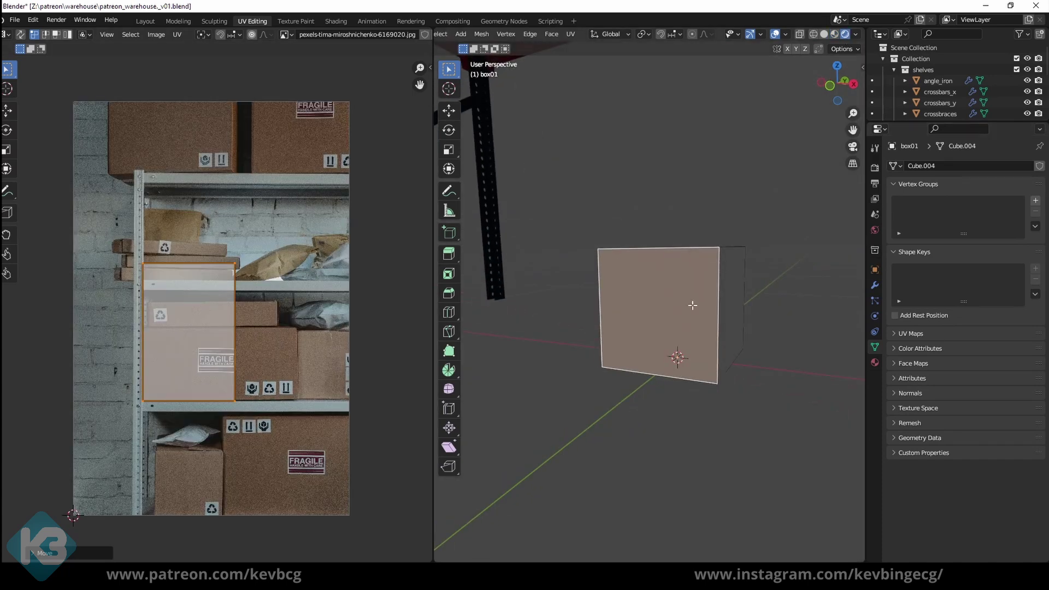
{"action": "key", "text": "Tab"}
{"action": "left_click", "coordinate": [925, 212]}
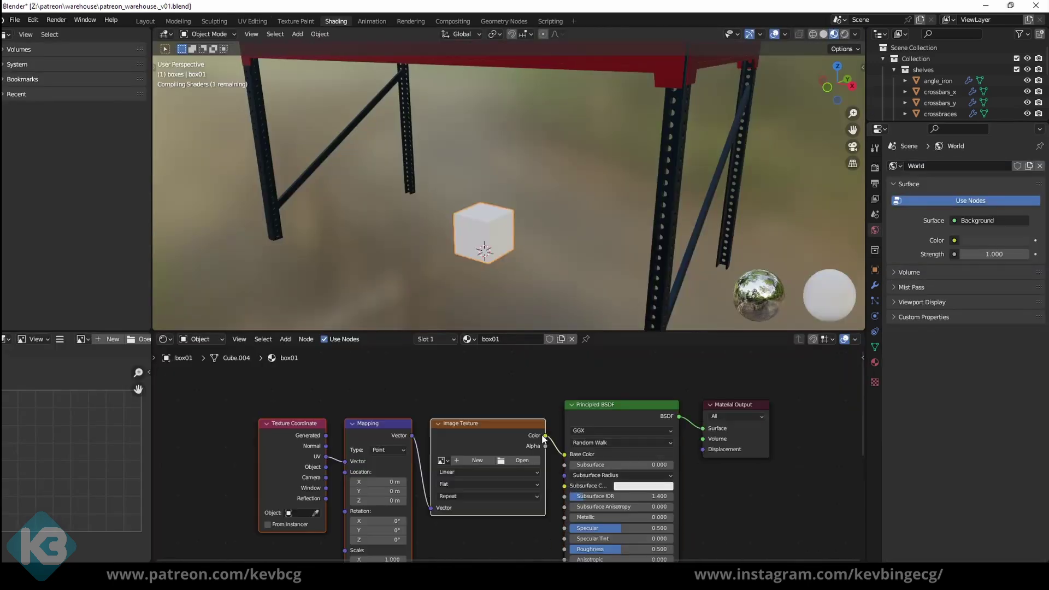
Step: Assign the Pexels photo of cardboard boxes to box01's Image Texture node and return to UV editing
{"action": "left_click", "coordinate": [441, 460]}
{"action": "left_click", "coordinate": [472, 364]}
{"action": "left_click", "coordinate": [252, 20]}
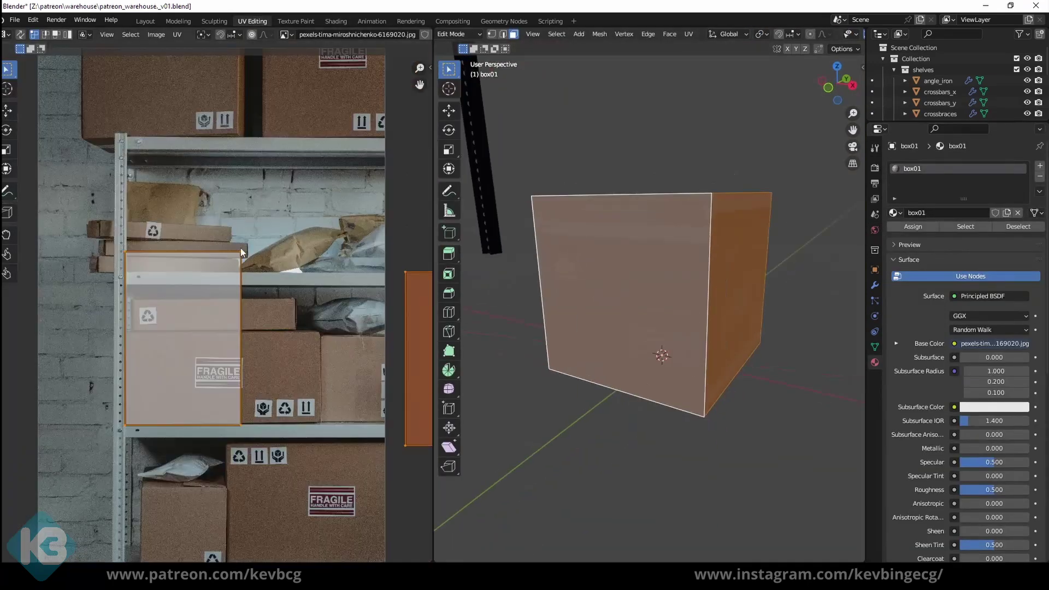
Step: Lower the top edge of the front face's UVs to the top of the FRAGILE box on the photo's middle shelf
{"action": "left_click_drag", "start_coordinate": [252, 240], "coordinate": [112, 265]}
{"action": "key", "text": "g"}
{"action": "key", "text": "y"}
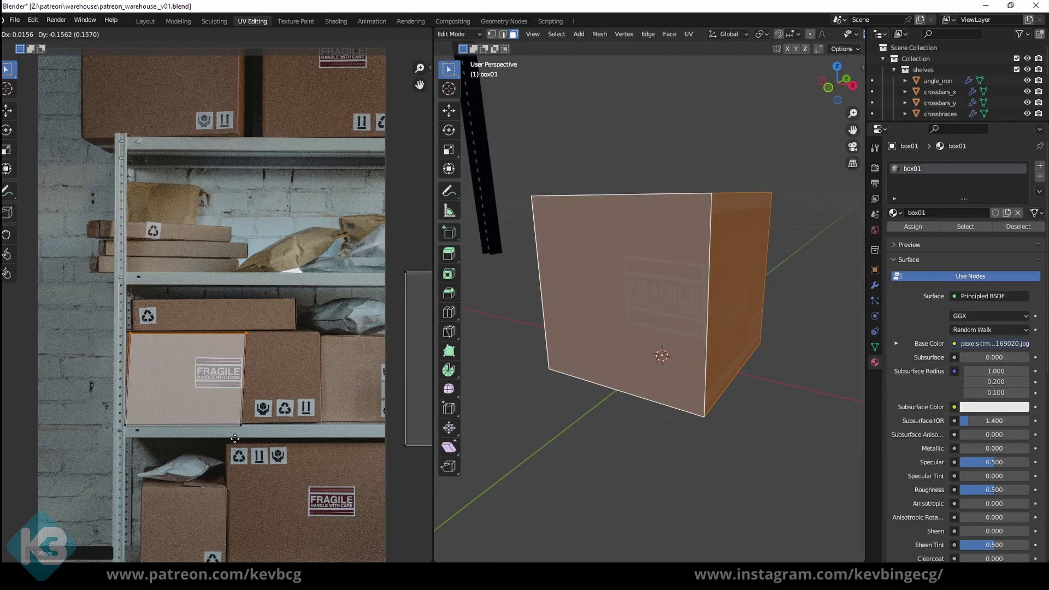
{"action": "left_click", "coordinate": [234, 440]}
Step: Align the side edges of the front face's UVs with both sides of the middle-shelf FRAGILE box
{"action": "left_click_drag", "start_coordinate": [159, 443], "coordinate": [109, 322]}
{"action": "key", "text": "g"}
{"action": "left_click", "coordinate": [161, 400]}
{"action": "left_click_drag", "start_coordinate": [221, 322], "coordinate": [254, 437]}
{"action": "key", "text": "g"}
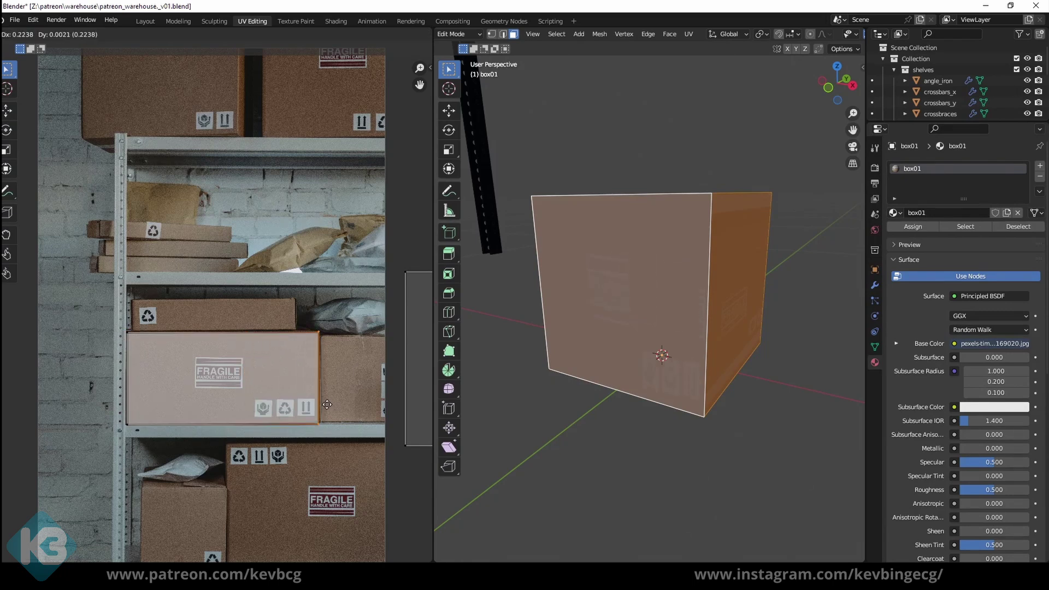
{"action": "left_click", "coordinate": [326, 407]}
{"action": "middle_click_drag", "start_coordinate": [341, 405], "coordinate": [310, 424]}
{"action": "scroll", "coordinate": [313, 424], "scroll_direction": "down", "scroll_amount": 1}
{"action": "scroll", "coordinate": [314, 424], "scroll_direction": "up", "scroll_amount": 1}
{"action": "key", "text": "g"}
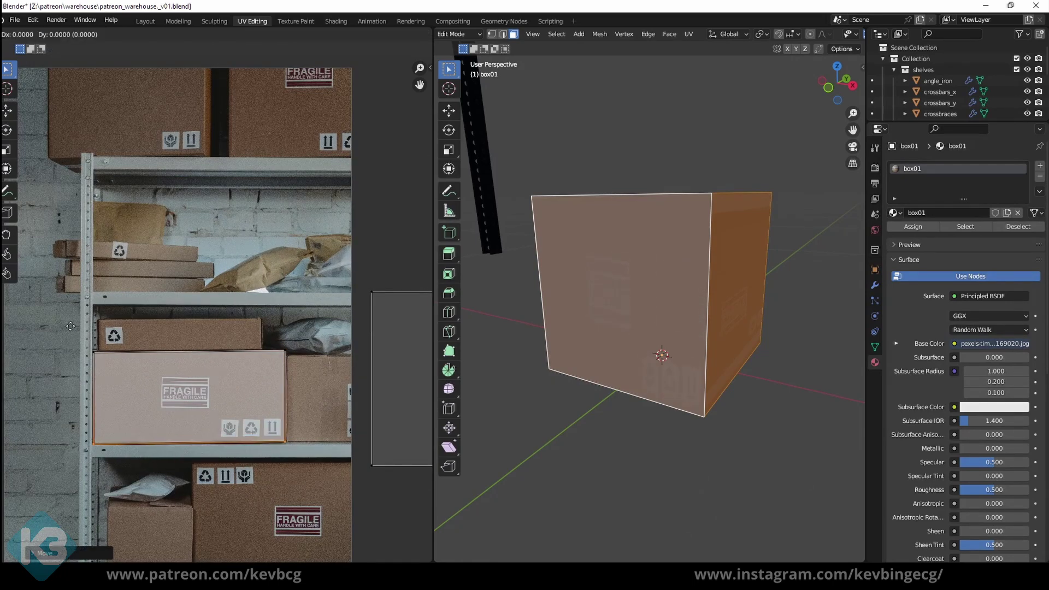
Step: Fit the adjacent side face's UVs to the small box with the recycling symbol on the photo's bottom shelf
{"action": "scroll", "coordinate": [363, 379], "scroll_direction": "down", "scroll_amount": 3}
{"action": "scroll", "coordinate": [328, 382], "scroll_direction": "up", "scroll_amount": 1}
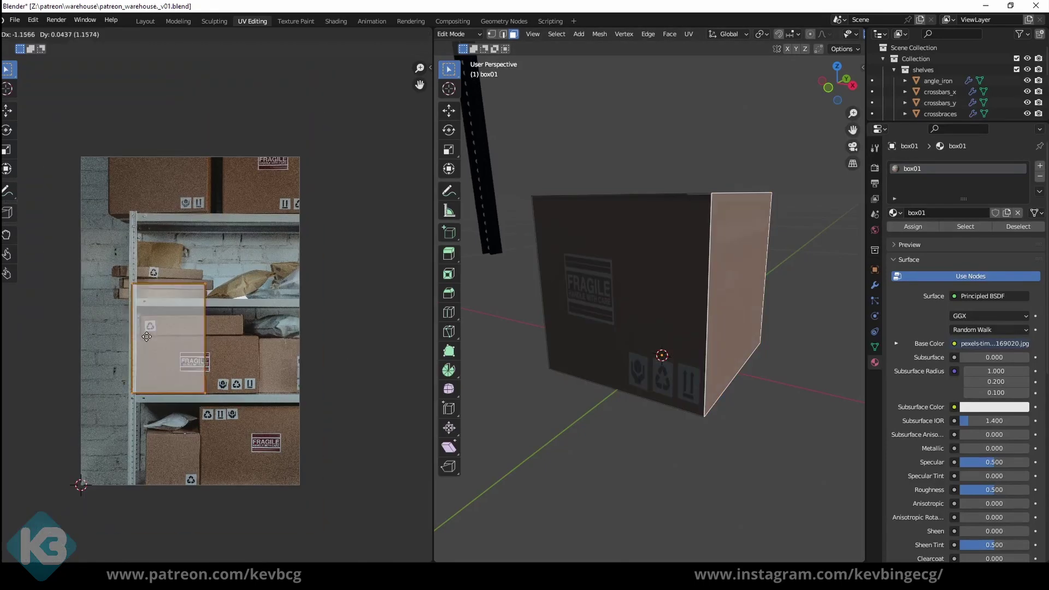
{"action": "left_click", "coordinate": [136, 427]}
{"action": "key", "text": "g"}
{"action": "left_click", "coordinate": [213, 454]}
{"action": "scroll", "coordinate": [213, 454], "scroll_direction": "up", "scroll_amount": 5}
{"action": "middle_click_drag", "start_coordinate": [213, 454], "coordinate": [186, 239]}
{"action": "key", "text": "g"}
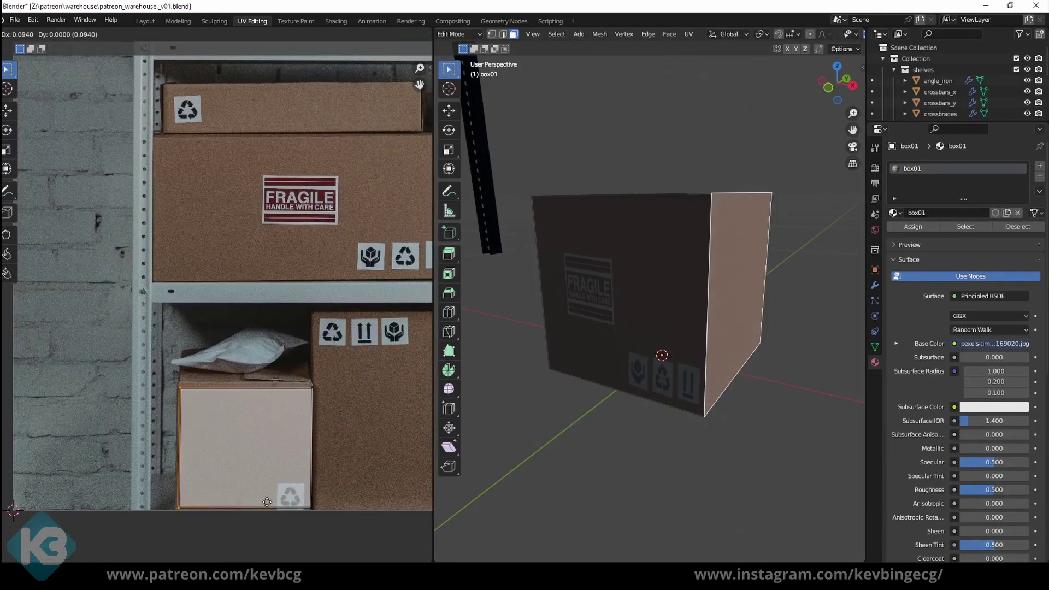
{"action": "left_click", "coordinate": [192, 521]}
{"action": "key", "text": "g"}
{"action": "left_click", "coordinate": [316, 530]}
Step: Fit the next side face's UVs to the large FRAGILE box on the photo's bottom shelf
{"action": "middle_click_drag", "start_coordinate": [587, 431], "coordinate": [716, 431]}
{"action": "left_click", "coordinate": [661, 358]}
{"action": "scroll", "coordinate": [148, 378], "scroll_direction": "down", "scroll_amount": 4}
{"action": "key", "text": "g"}
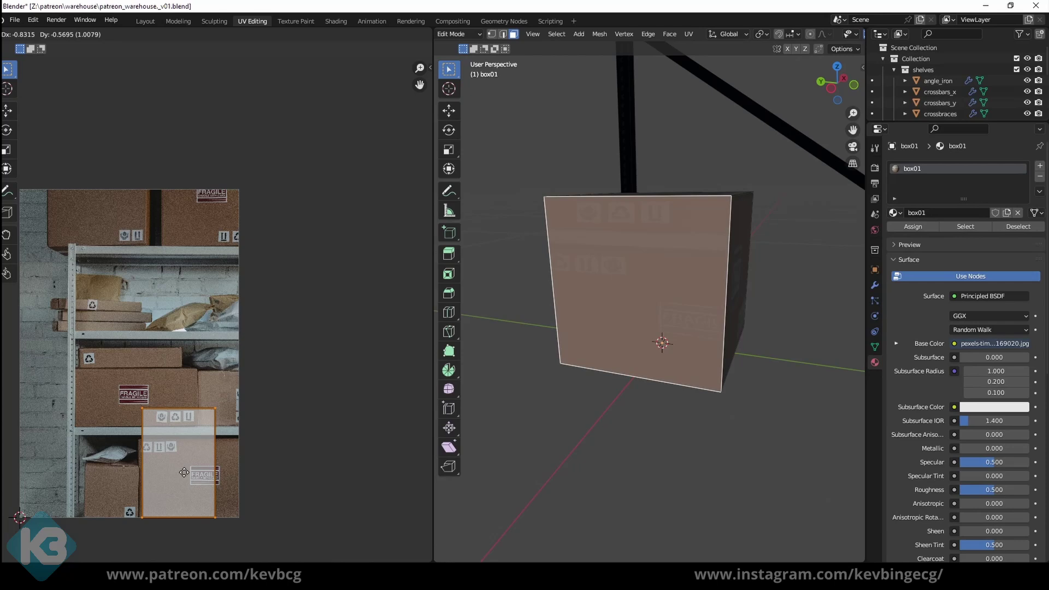
{"action": "left_click", "coordinate": [190, 534]}
{"action": "left_click", "coordinate": [231, 478]}
{"action": "key", "text": "g"}
{"action": "key", "text": "x"}
{"action": "left_click", "coordinate": [236, 484]}
Step: Shrink the remaining side face's UVs and place them beside the FRAGILE label on the photo's middle shelf
{"action": "middle_click_drag", "start_coordinate": [773, 402], "coordinate": [495, 400]}
{"action": "left_click", "coordinate": [655, 350]}
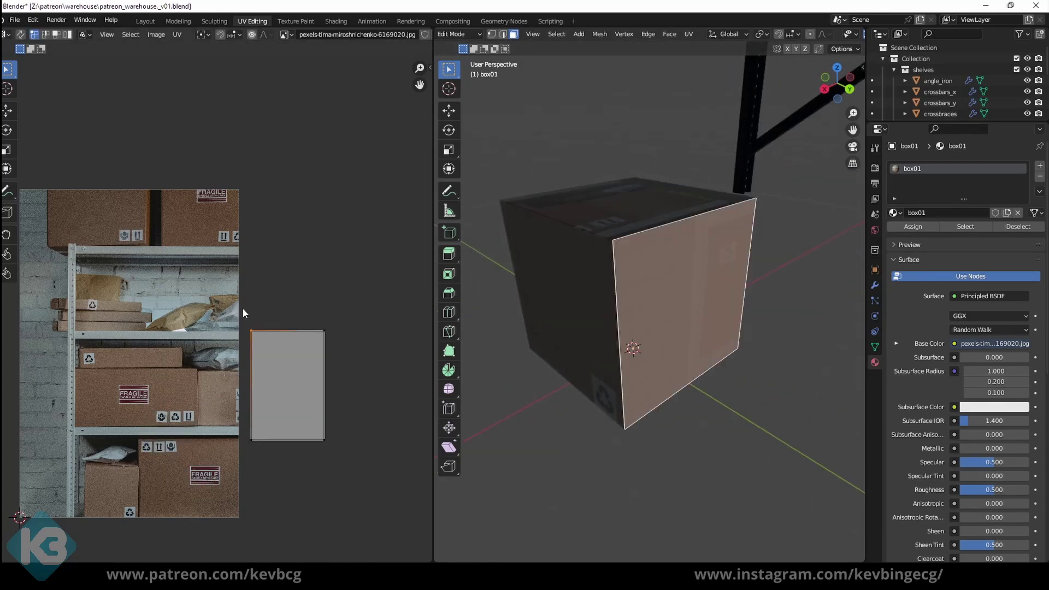
{"action": "left_click_drag", "start_coordinate": [242, 311], "coordinate": [342, 450]}
{"action": "key", "text": "g"}
{"action": "left_click", "coordinate": [234, 491]}
{"action": "left_click_drag", "start_coordinate": [131, 391], "coordinate": [229, 437]}
{"action": "key", "text": "g"}
{"action": "key", "text": "y"}
{"action": "left_click", "coordinate": [231, 496]}
{"action": "key", "text": "a"}
{"action": "key", "text": "g"}
{"action": "left_click", "coordinate": [204, 423]}
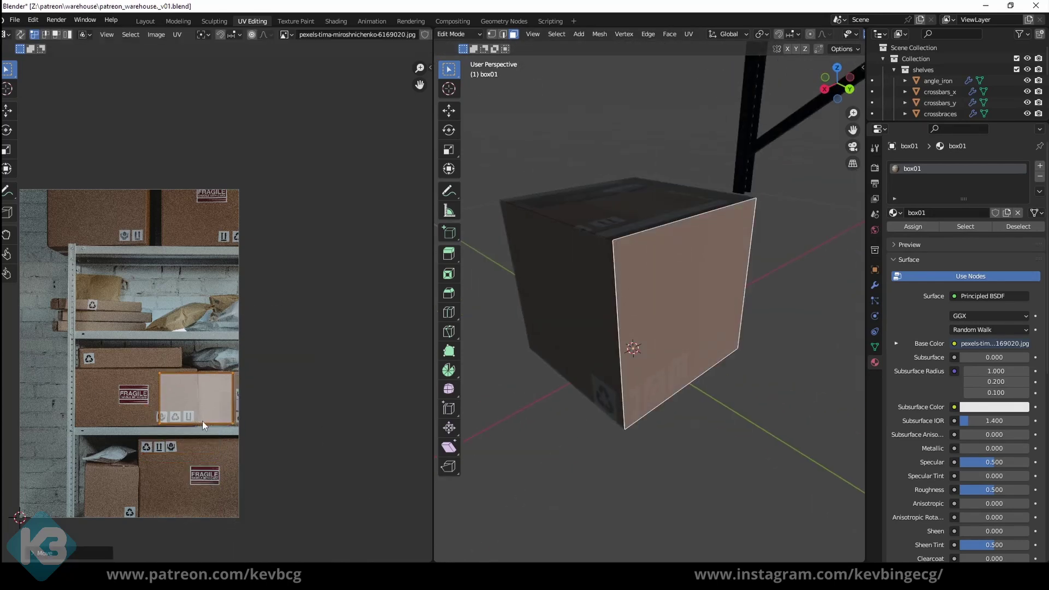
Step: Move the top face's UVs onto the plain cardboard at the bottom of the large bottom-shelf box
{"action": "key", "text": "alt+a"}
{"action": "middle_click_drag", "start_coordinate": [721, 390], "coordinate": [612, 328]}
{"action": "left_click", "coordinate": [616, 235]}
{"action": "scroll", "coordinate": [287, 363], "scroll_direction": "down", "scroll_amount": 2}
{"action": "key", "text": "g"}
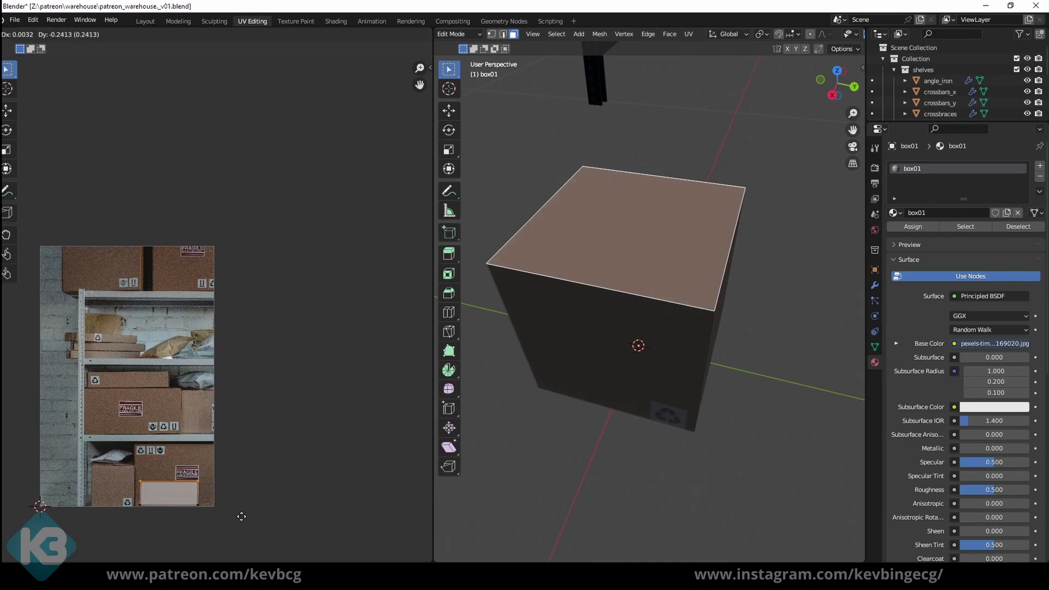
{"action": "left_click", "coordinate": [172, 479]}
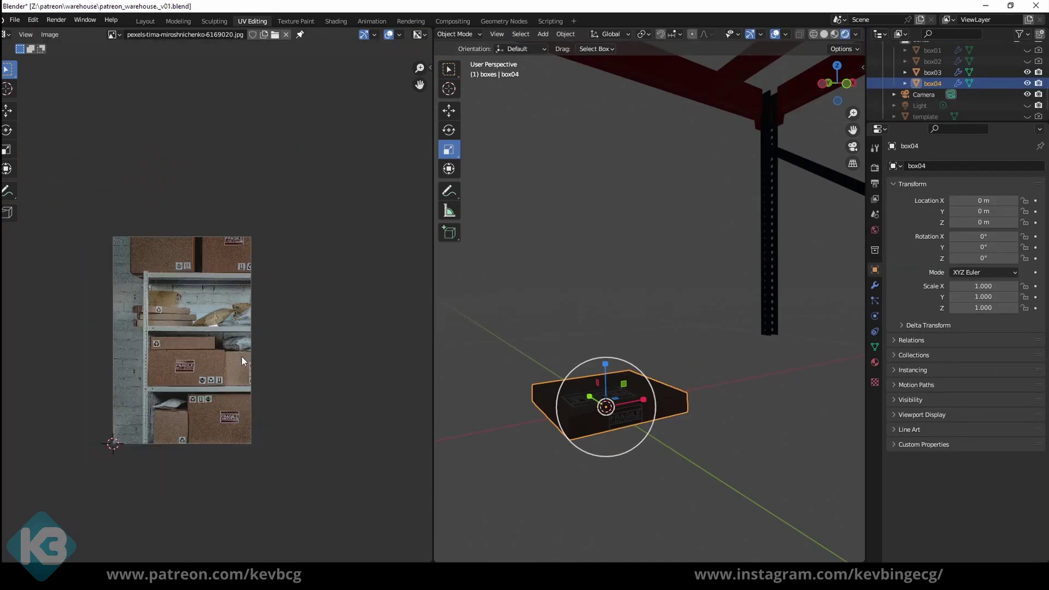
{"action": "left_click", "coordinate": [640, 445]}
{"action": "left_click", "coordinate": [628, 415]}
{"action": "left_click", "coordinate": [640, 445]}
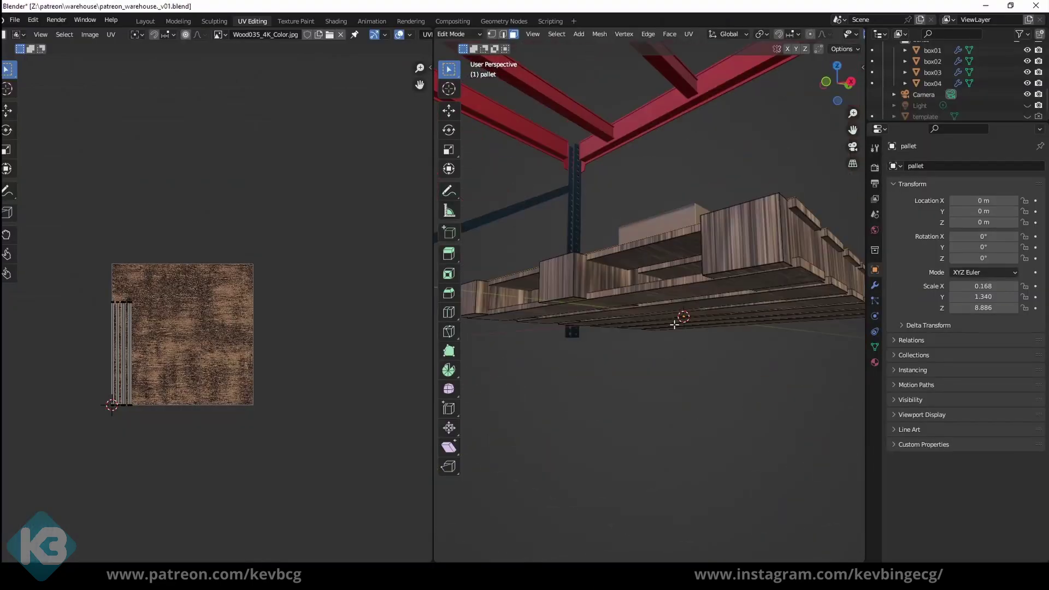
Step: Select and unwrap the pallet's upper plank faces, turning their UV strips horizontally across the middle of the wood texture
{"action": "middle_click_drag", "start_coordinate": [623, 367], "coordinate": [608, 290]}
{"action": "left_click", "coordinate": [723, 306], "text": "shift"}
{"action": "left_click", "coordinate": [688, 34]}
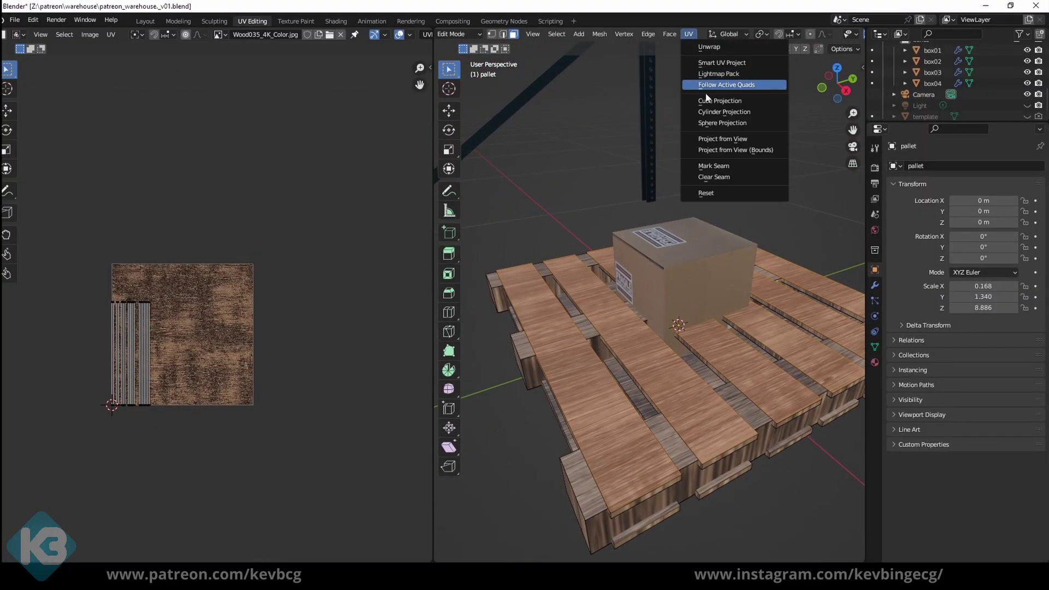
{"action": "left_click", "coordinate": [742, 140]}
{"action": "key", "text": "a"}
{"action": "key", "text": "s"}
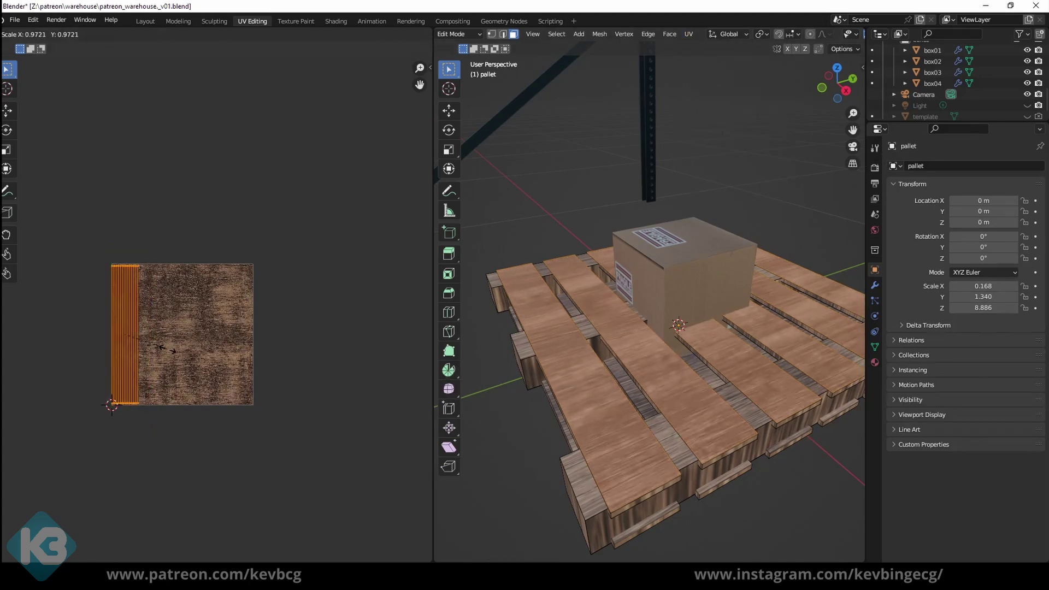
{"action": "left_click", "coordinate": [167, 349]}
{"action": "key", "text": "r"}
{"action": "left_click", "coordinate": [164, 425]}
{"action": "key", "text": "g"}
{"action": "left_click", "coordinate": [149, 333]}
Step: Fine-tune the rotation of the plank UVs, then stretch and move them to cover most of the wood texture
{"action": "scroll", "coordinate": [150, 333], "scroll_direction": "up", "scroll_amount": 4}
{"action": "key", "text": "r"}
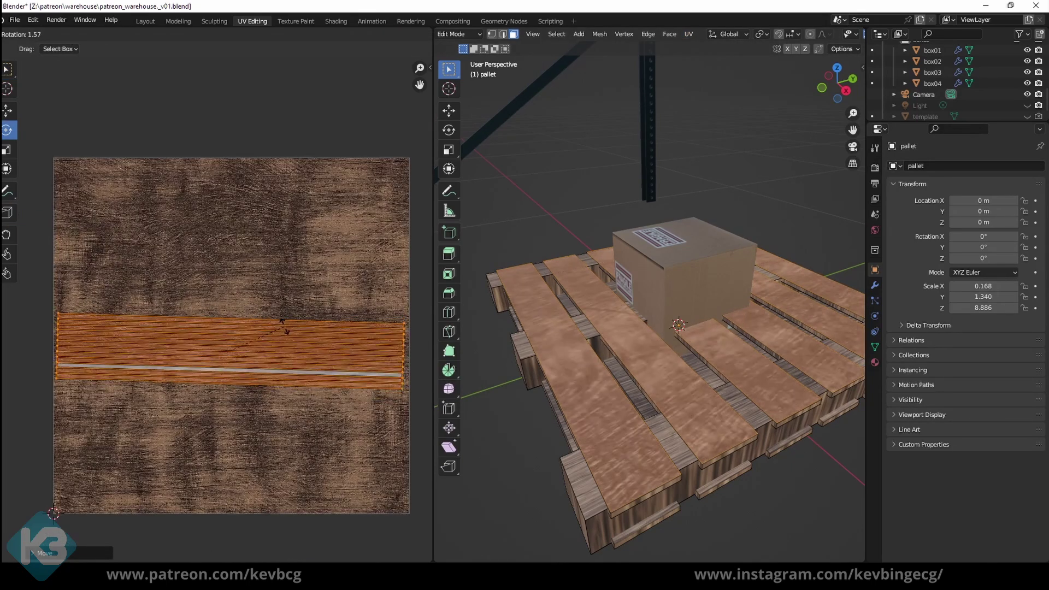
{"action": "left_click_drag", "start_coordinate": [283, 326], "coordinate": [279, 323]}
{"action": "left_click_drag", "start_coordinate": [276, 323], "coordinate": [222, 97]}
{"action": "left_click", "coordinate": [7, 149]}
{"action": "key", "text": "g"}
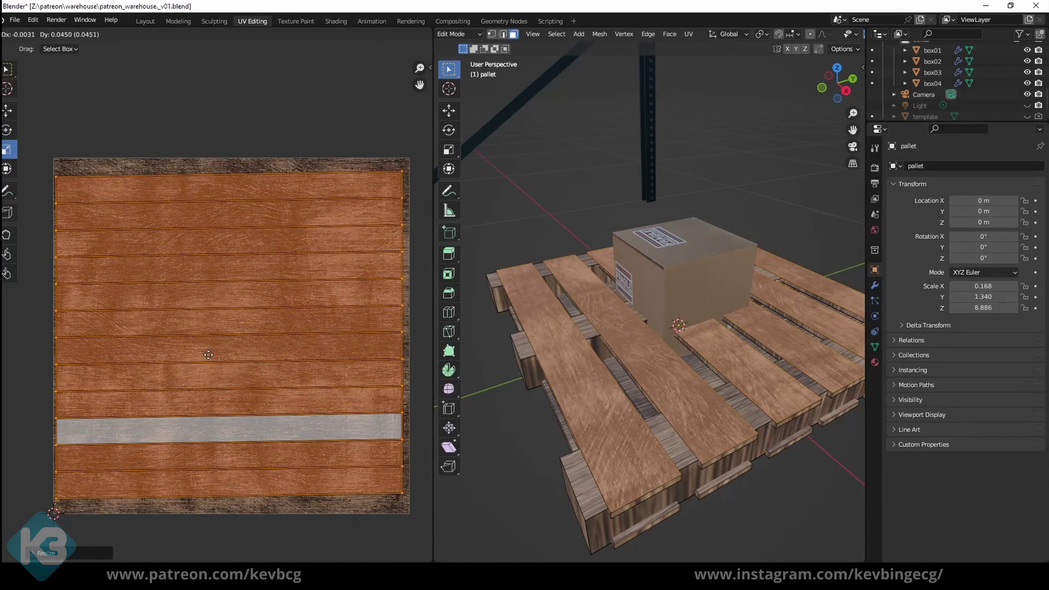
{"action": "left_click", "coordinate": [208, 355]}
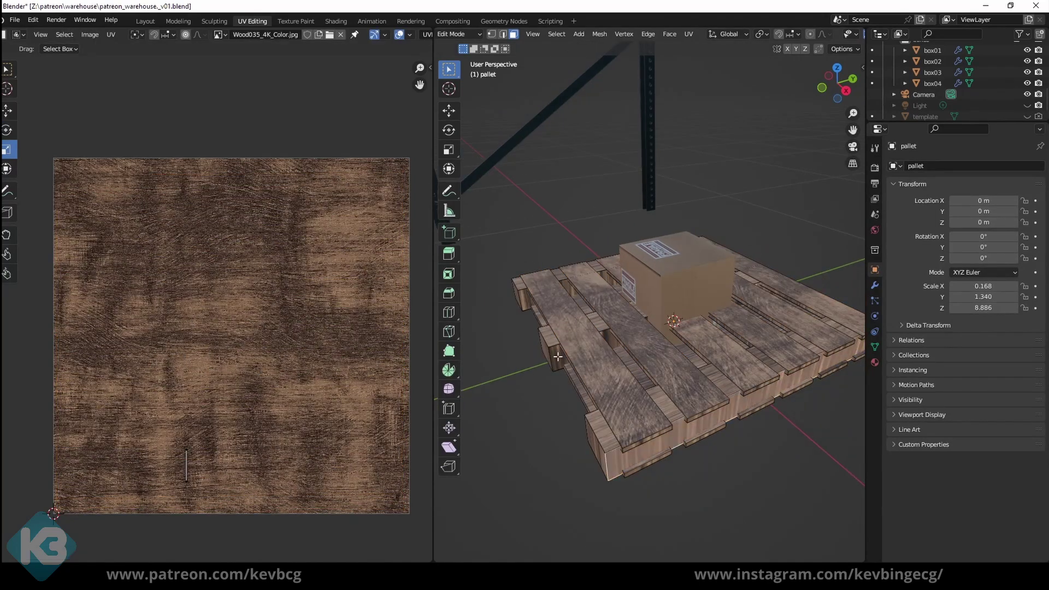
Step: Unwrap the pallet's outer side and block faces and place their UVs on the wood texture
{"action": "middle_click_drag", "start_coordinate": [557, 357], "coordinate": [669, 428]}
{"action": "left_click", "coordinate": [688, 34]}
{"action": "left_click", "coordinate": [699, 48]}
{"action": "key", "text": "a"}
{"action": "left_click_drag", "start_coordinate": [107, 309], "coordinate": [101, 351]}
{"action": "right_click", "coordinate": [122, 298]}
{"action": "left_click", "coordinate": [7, 130]}
{"action": "key", "text": "g"}
{"action": "left_click", "coordinate": [268, 361]}
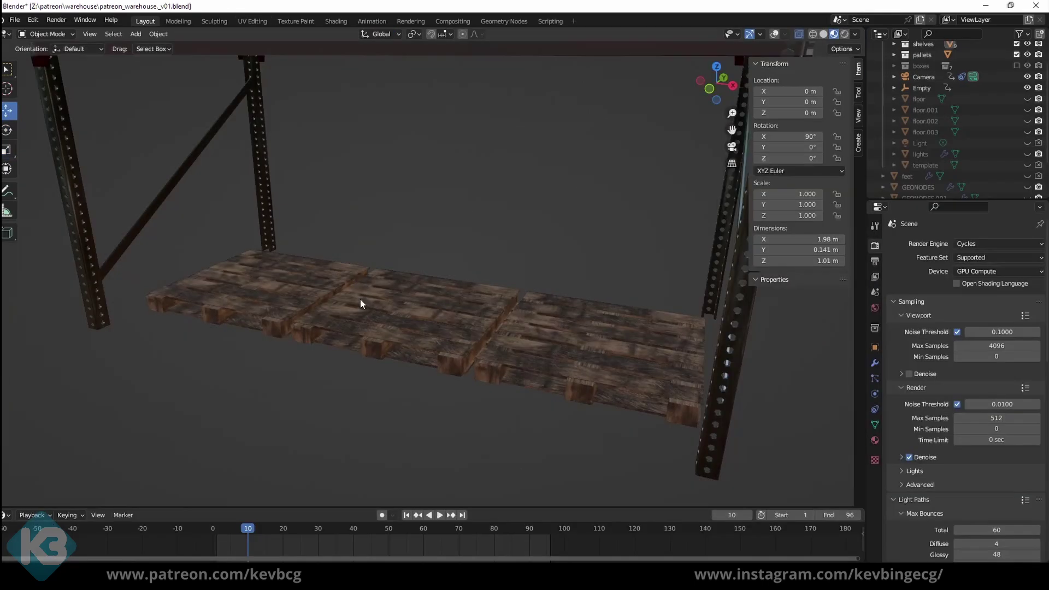
{"action": "scroll", "coordinate": [359, 299], "scroll_direction": "up", "scroll_amount": 3}
{"action": "scroll", "coordinate": [372, 326], "scroll_direction": "down", "scroll_amount": 4}
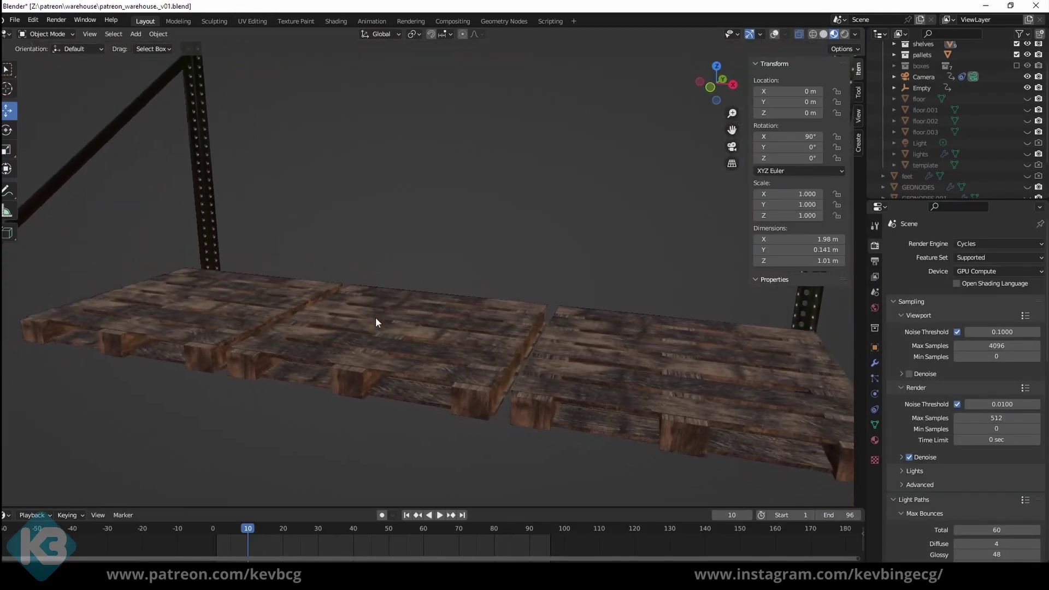
{"action": "middle_click_drag", "start_coordinate": [367, 322], "coordinate": [390, 326]}
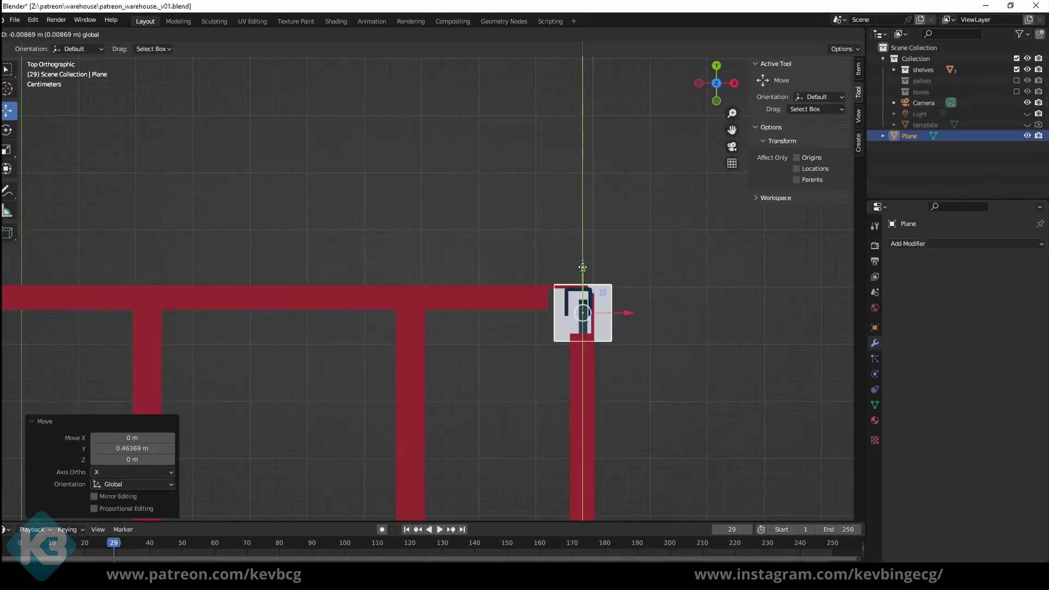
Step: Centre the foot plane under the shelving unit's corner upright and start adding a modifier to it
{"action": "left_click_drag", "start_coordinate": [613, 311], "coordinate": [605, 310]}
{"action": "left_click", "coordinate": [159, 34]}
{"action": "left_click", "coordinate": [921, 244]}
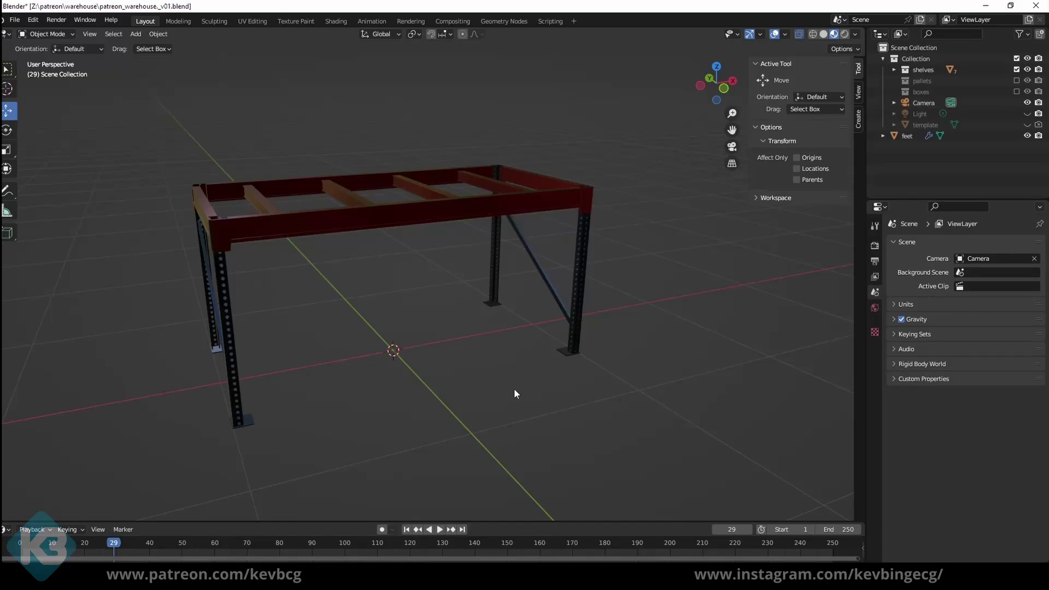
Step: Add a single-vertex mesh object at the world origin and rename it GEONODES
{"action": "key", "text": "shift+a"}
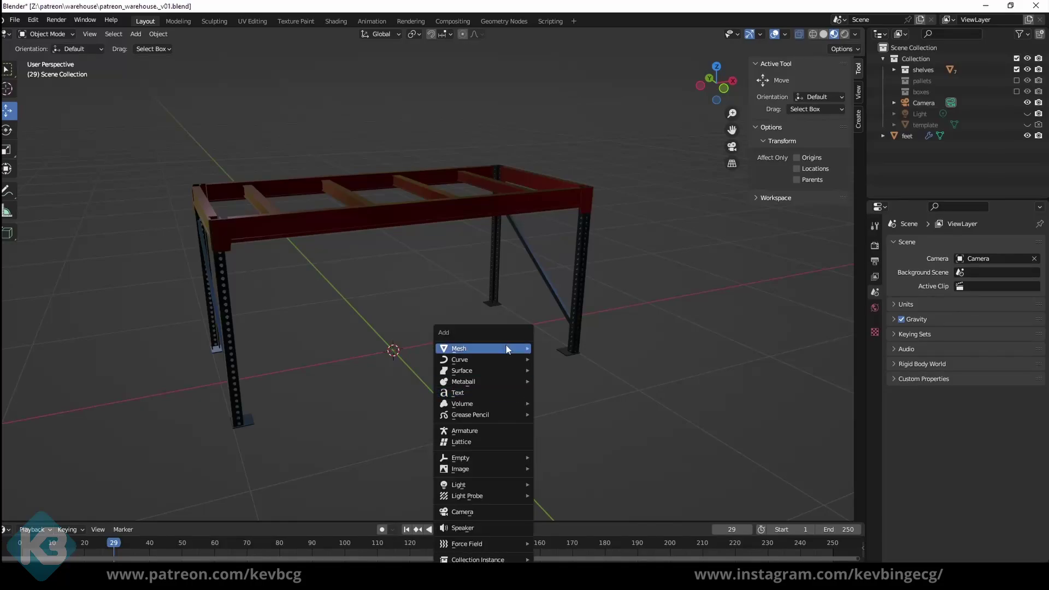
{"action": "mouse_move", "coordinate": [505, 348]}
{"action": "mouse_move", "coordinate": [568, 231]}
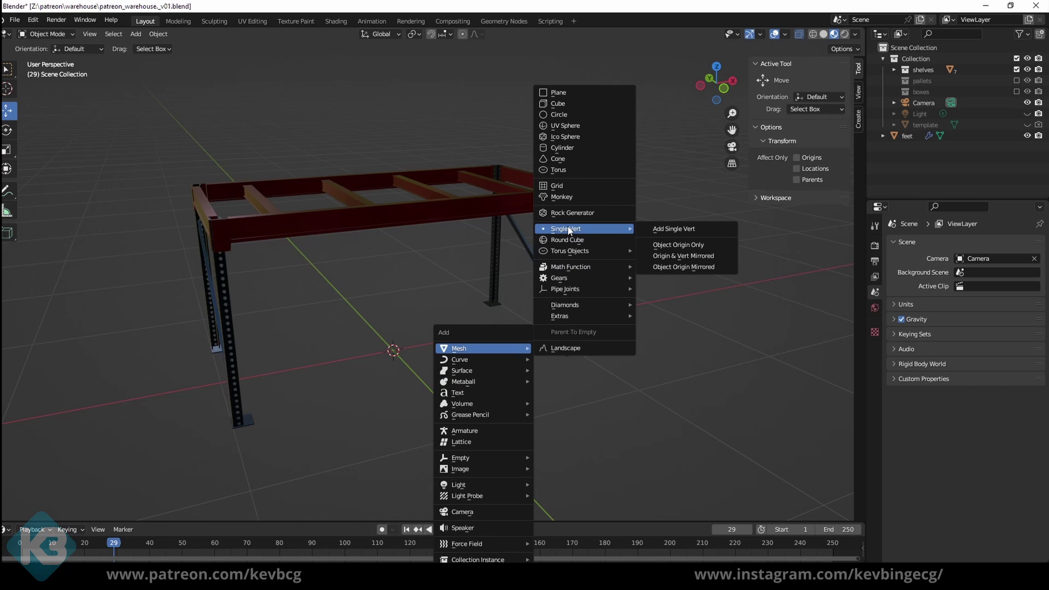
{"action": "left_click", "coordinate": [655, 231]}
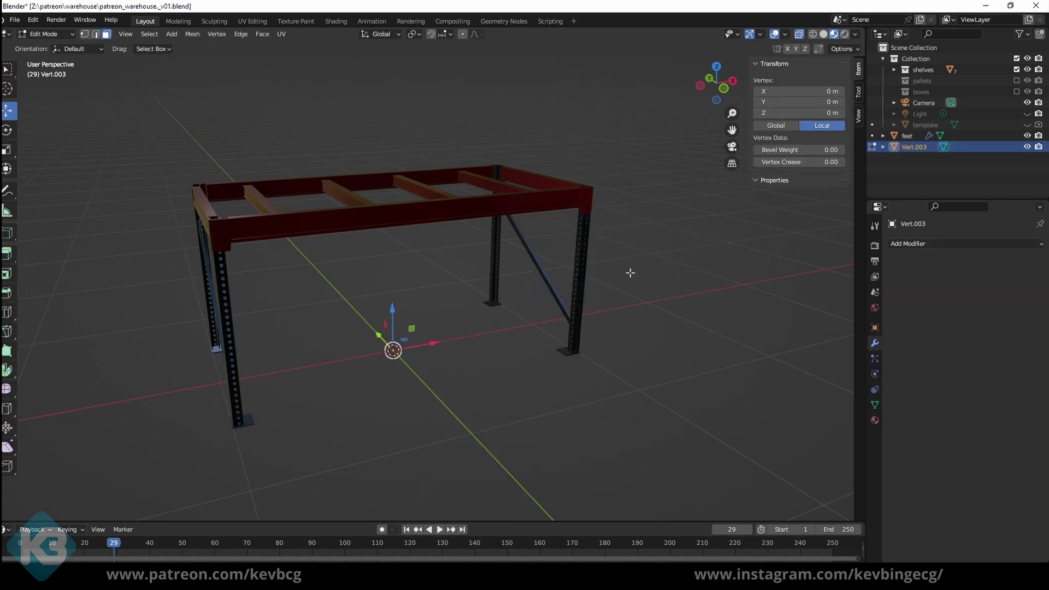
{"action": "double_click", "coordinate": [916, 146]}
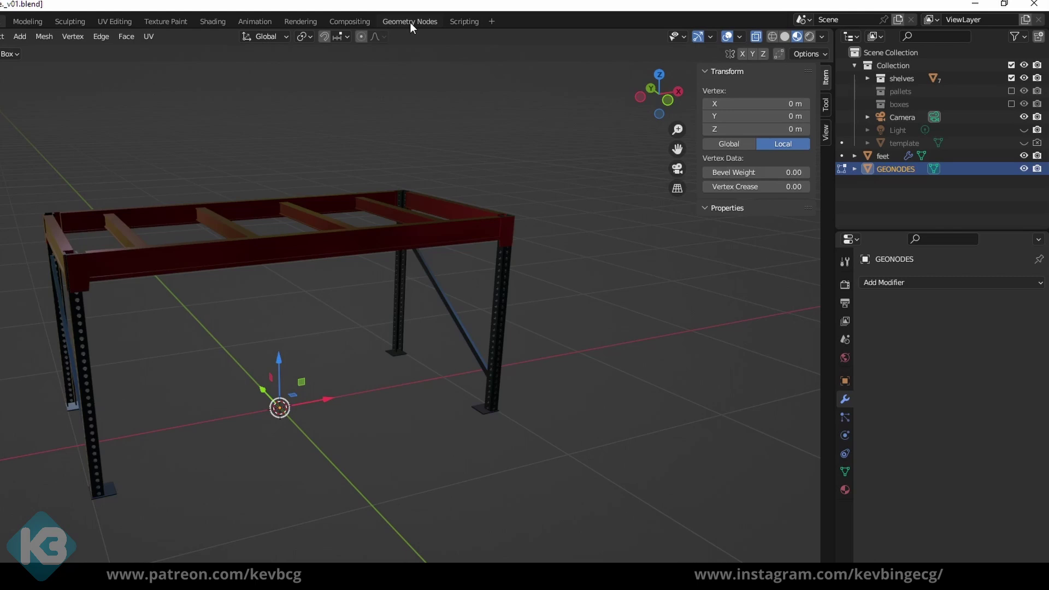
Step: Create a new geometry node tree for the GEONODES object and delete its Group Input node
{"action": "left_click", "coordinate": [503, 21]}
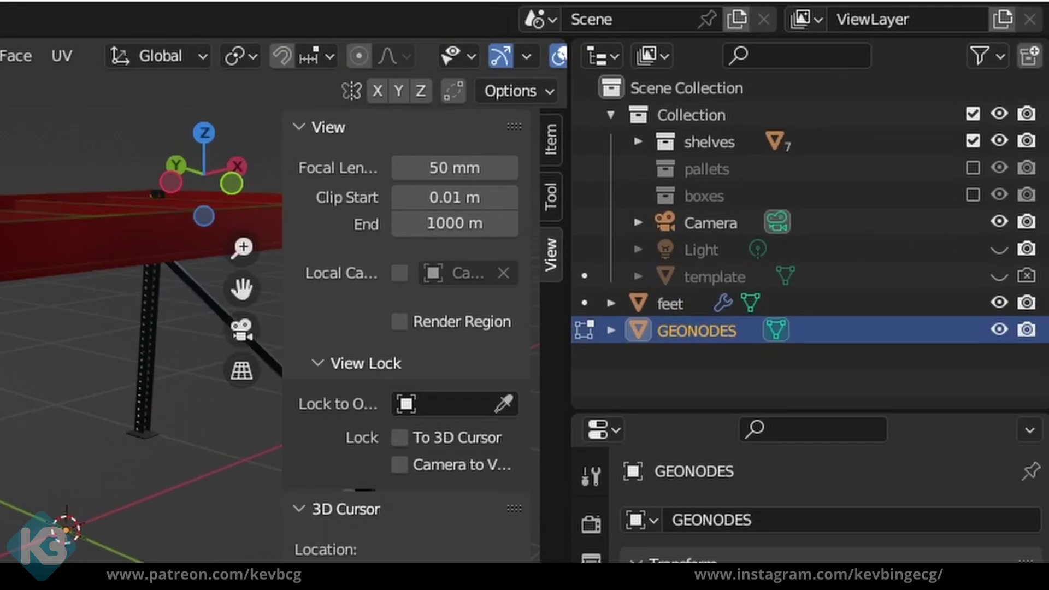
{"action": "scroll", "coordinate": [136, 350], "scroll_direction": "down", "scroll_amount": 4}
{"action": "middle_click_drag", "start_coordinate": [137, 350], "coordinate": [92, 349]}
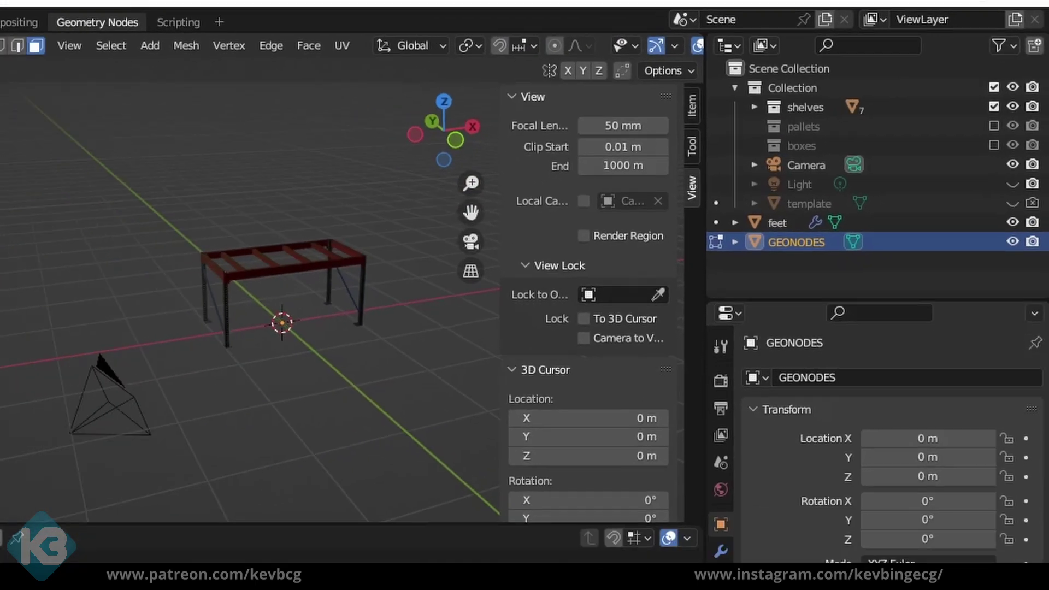
{"action": "left_click", "coordinate": [363, 348]}
{"action": "middle_click_drag", "start_coordinate": [622, 346], "coordinate": [532, 474]}
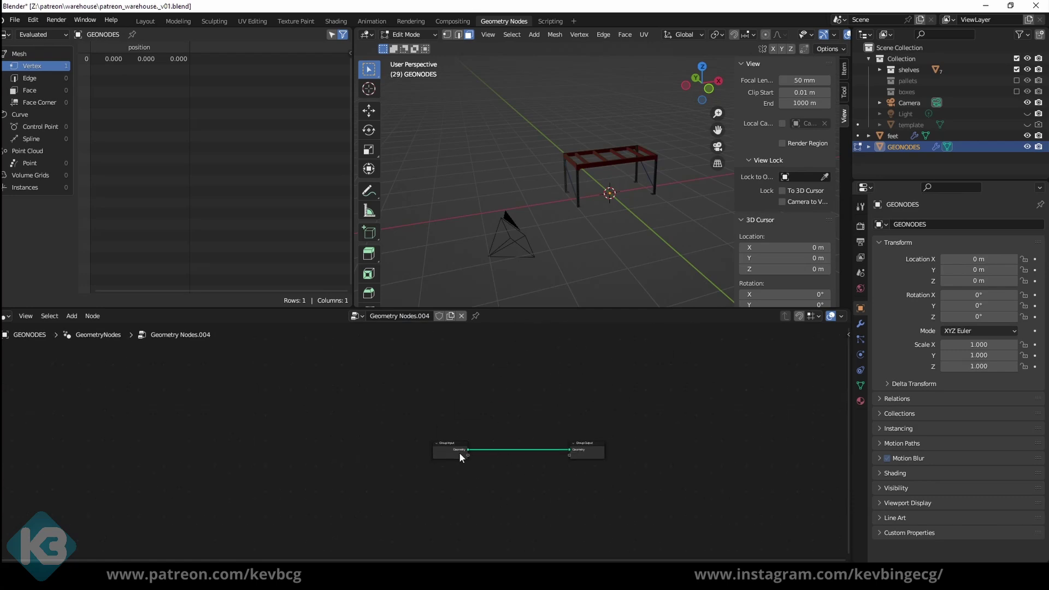
{"action": "scroll", "coordinate": [460, 457], "scroll_direction": "up", "scroll_amount": 2}
{"action": "key", "text": "x"}
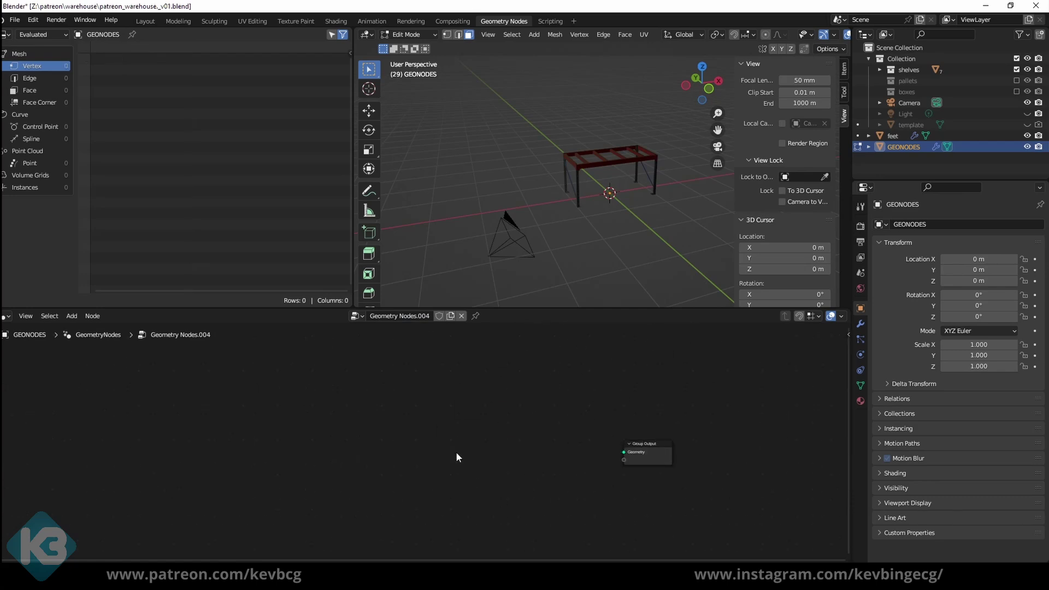
Step: Add a Mesh Line node, connect its Mesh output to the Group Output and leave space between the two nodes
{"action": "key", "text": "shift+a"}
{"action": "left_click", "coordinate": [456, 360]}
{"action": "type", "text": "mesh"}
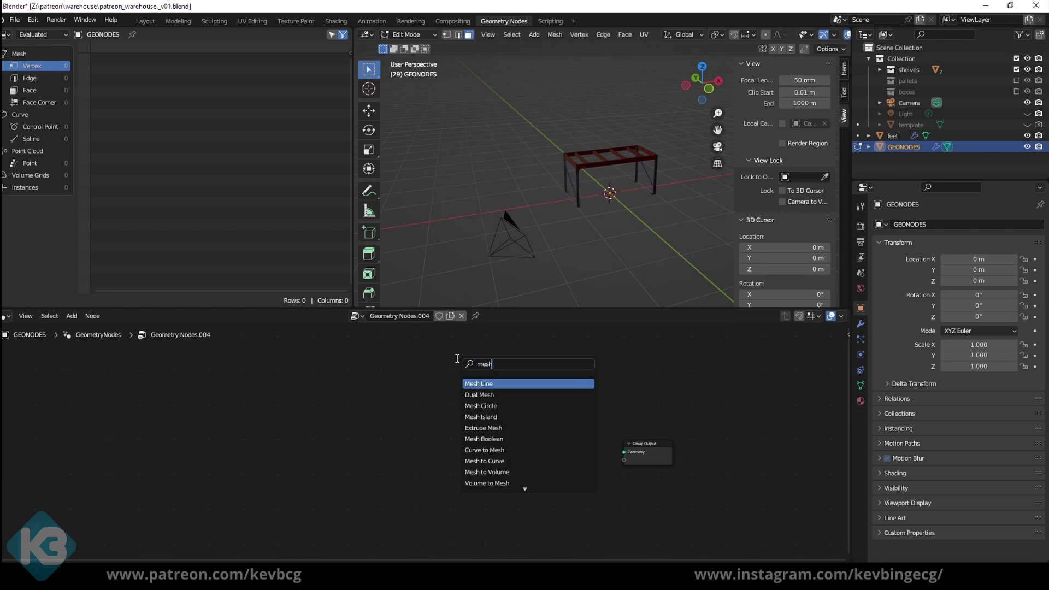
{"action": "key", "text": "Return"}
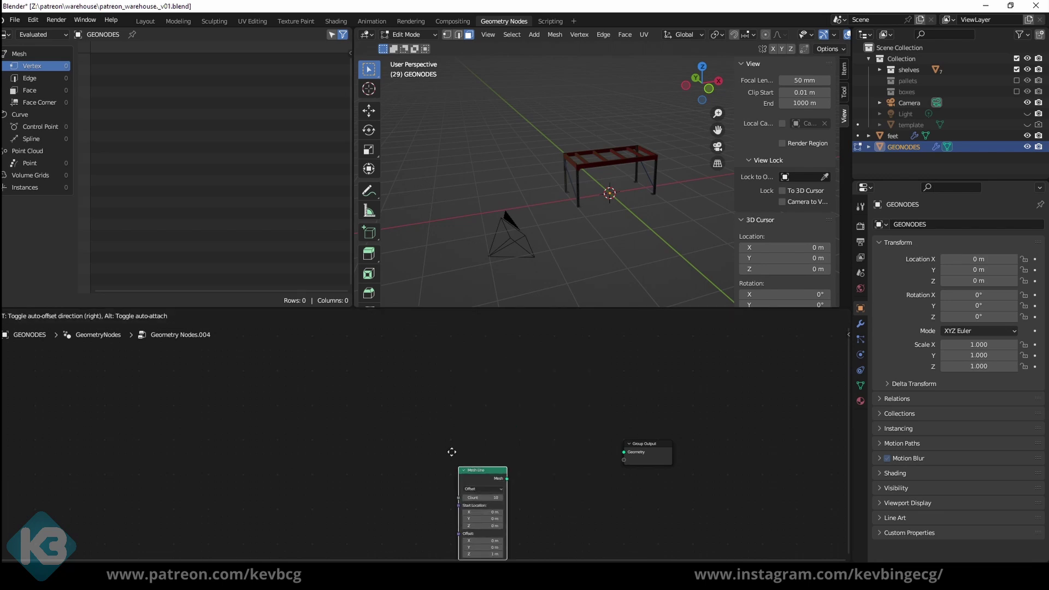
{"action": "left_click", "coordinate": [424, 461]}
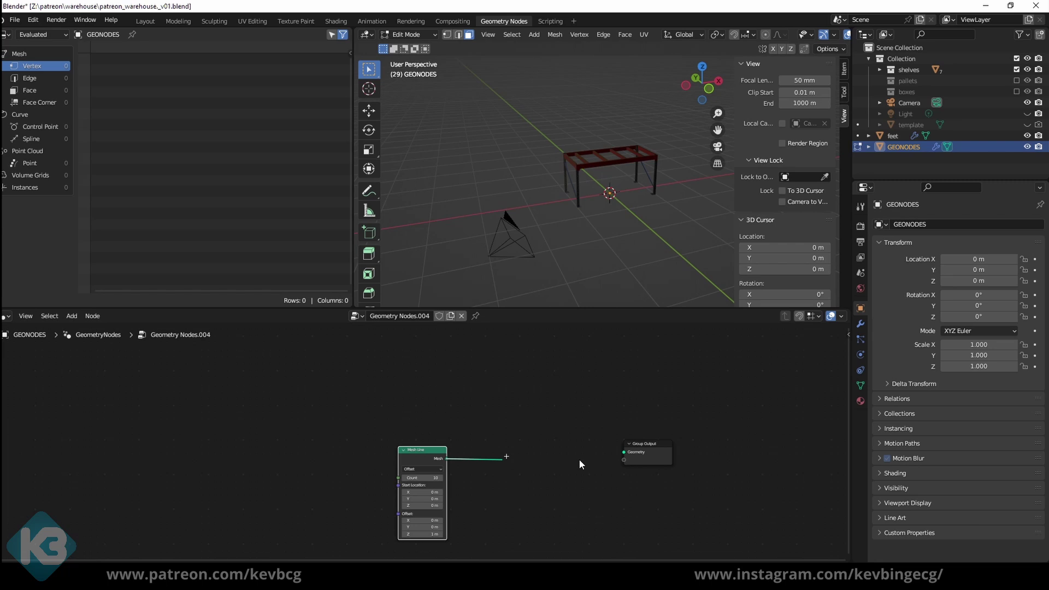
{"action": "left_click_drag", "start_coordinate": [627, 457], "coordinate": [627, 457]}
{"action": "middle_click_drag", "start_coordinate": [586, 208], "coordinate": [558, 268]}
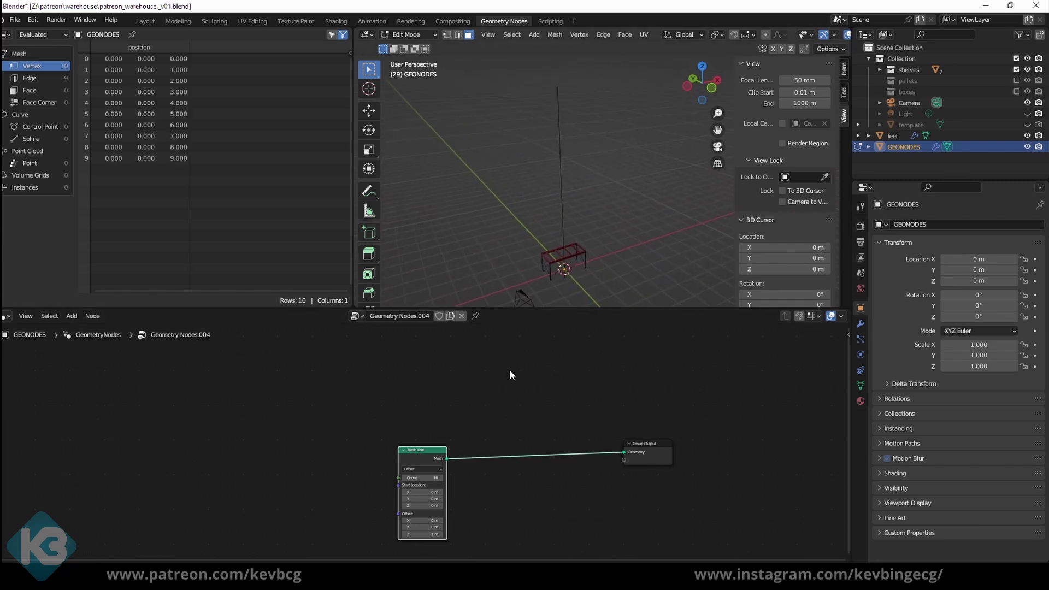
{"action": "left_click_drag", "start_coordinate": [413, 459], "coordinate": [328, 456]}
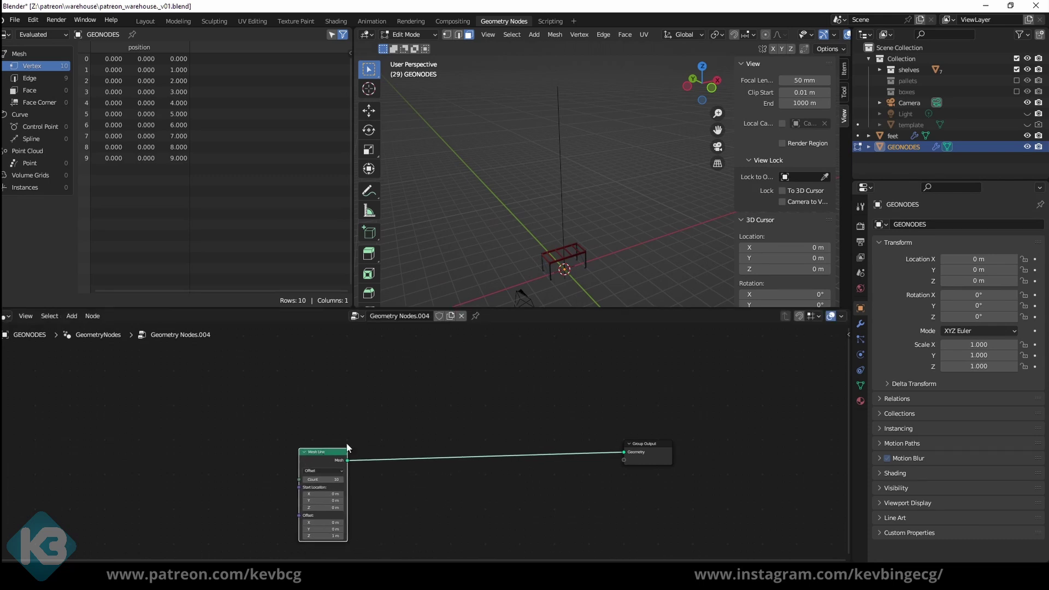
Step: Instance the shelves collection on the Mesh Line's points using a Collection Info node and an Instance on Points node
{"action": "left_click", "coordinate": [909, 71]}
{"action": "left_click_drag", "start_coordinate": [435, 512], "coordinate": [435, 511]}
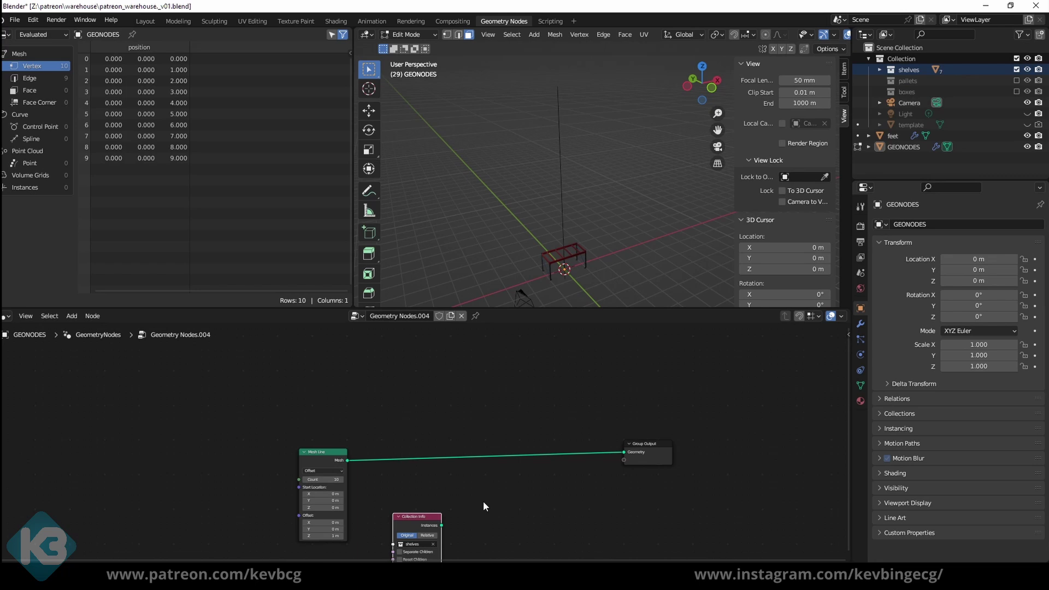
{"action": "key", "text": "shift+a"}
{"action": "mouse_move", "coordinate": [463, 449]}
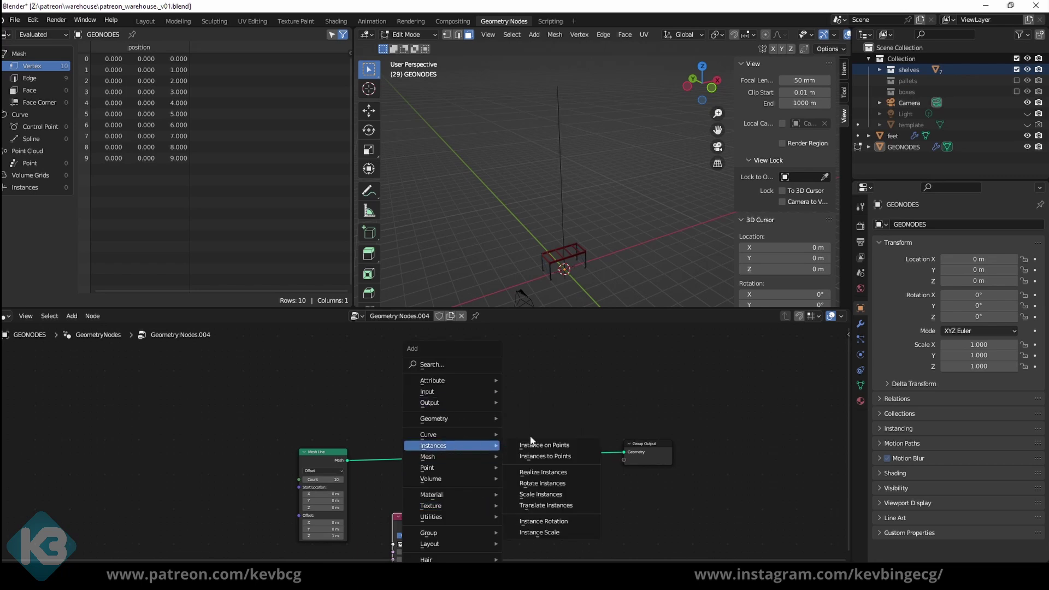
{"action": "left_click", "coordinate": [539, 440]}
{"action": "left_click", "coordinate": [538, 441]}
{"action": "scroll", "coordinate": [490, 427], "scroll_direction": "up", "scroll_amount": 3}
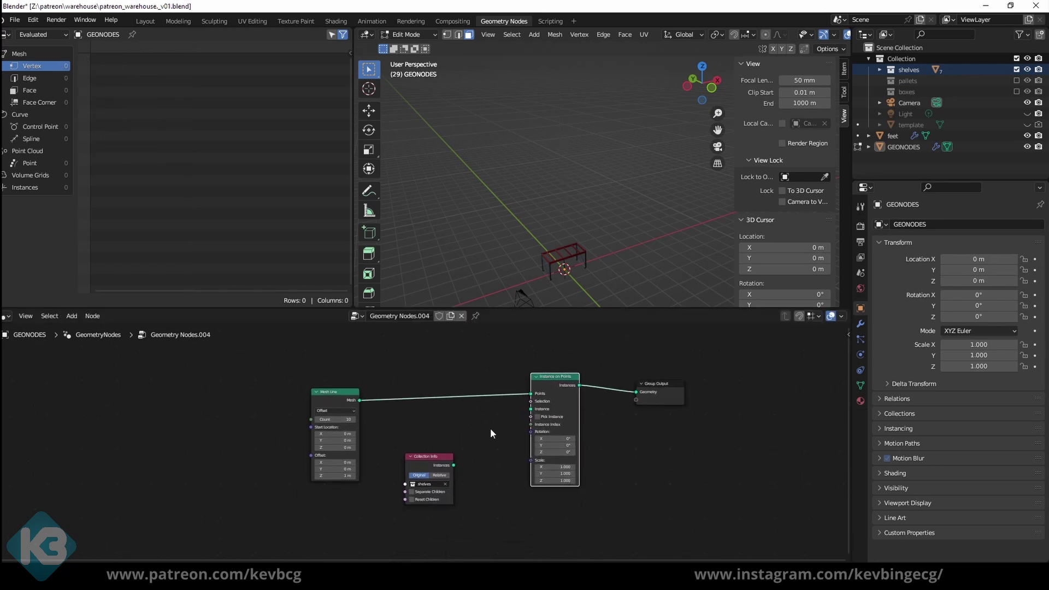
{"action": "left_click_drag", "start_coordinate": [571, 403], "coordinate": [583, 393]}
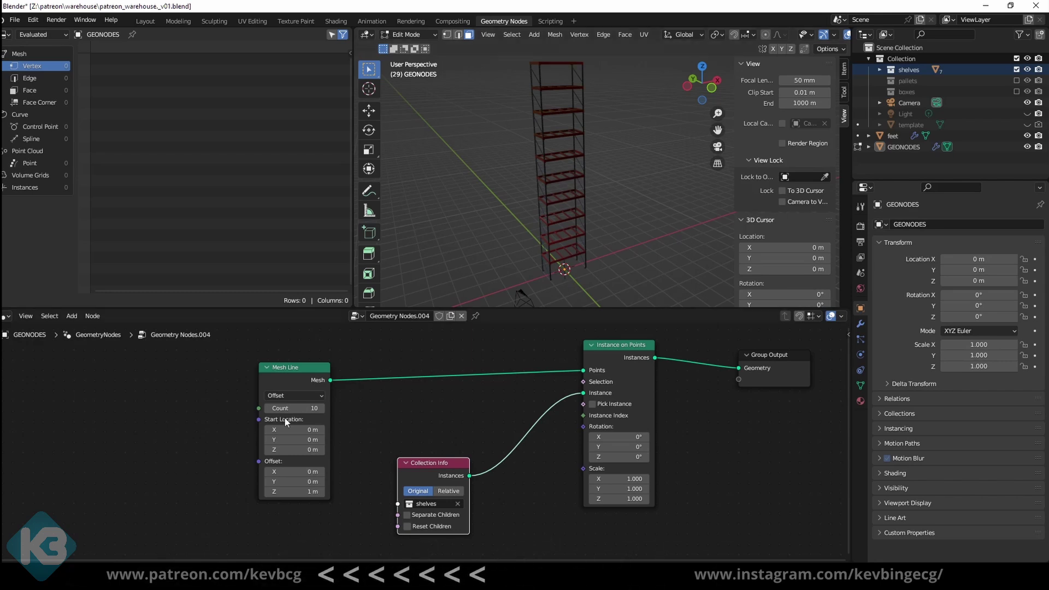
Step: Set the Mesh Line's Count to 6 and view the stacked shelving from several angles
{"action": "left_click", "coordinate": [303, 407]}
{"action": "key", "text": "Return"}
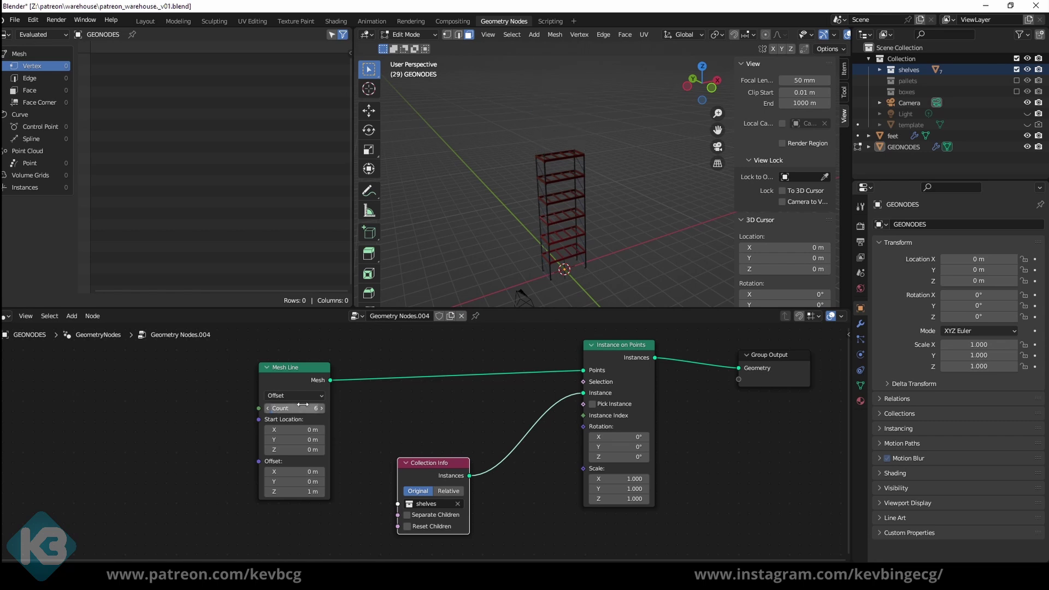
{"action": "middle_click_drag", "start_coordinate": [460, 271], "coordinate": [473, 238], "text": "shift"}
{"action": "scroll", "coordinate": [474, 238], "scroll_direction": "up", "scroll_amount": 4}
{"action": "scroll", "coordinate": [474, 237], "scroll_direction": "down", "scroll_amount": 4}
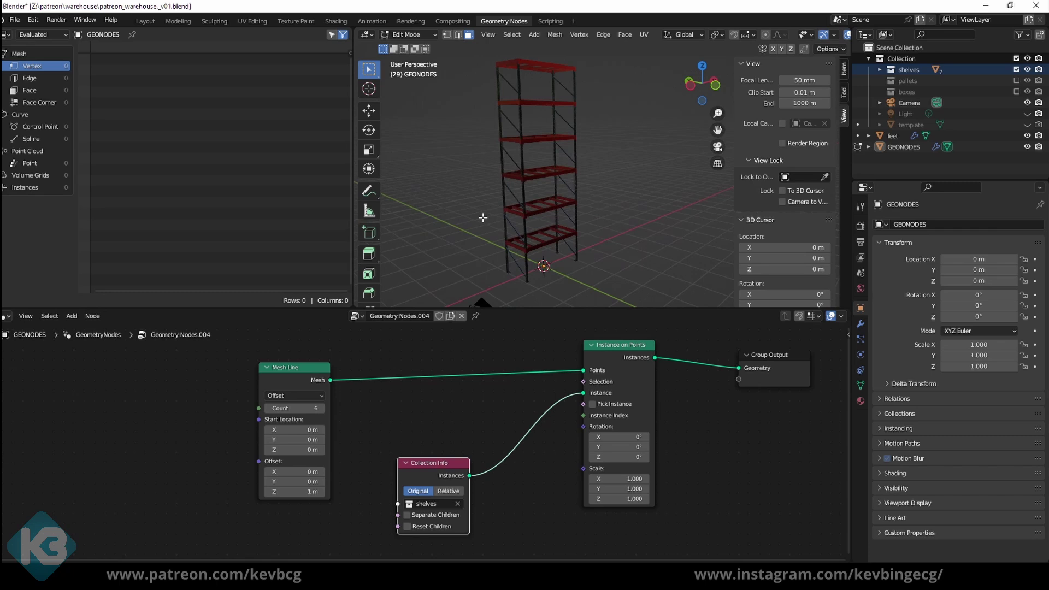
{"action": "middle_click_drag", "start_coordinate": [485, 230], "coordinate": [468, 235]}
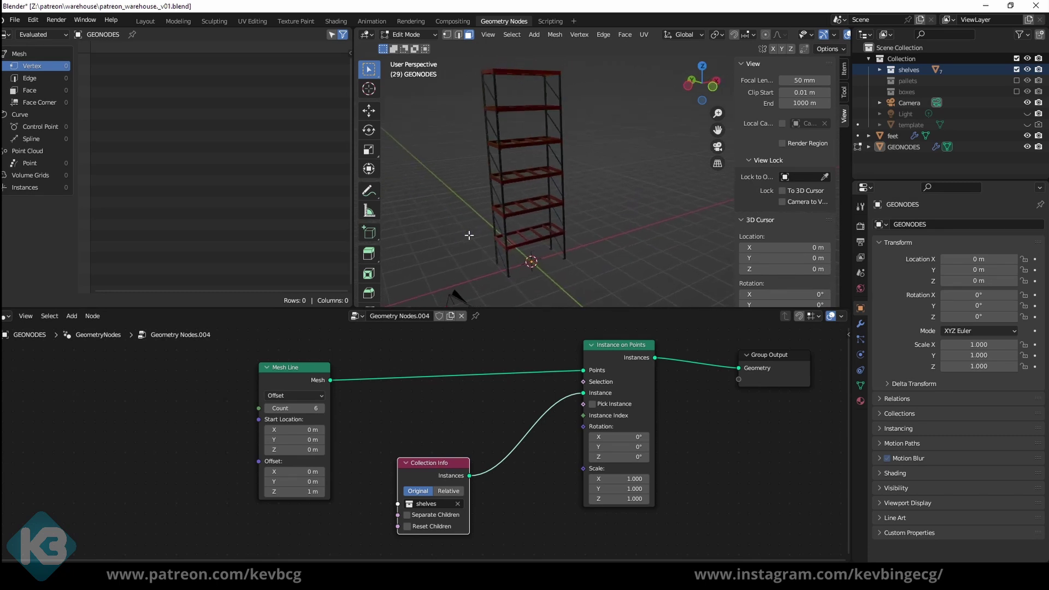
Step: Group the Mesh Line, Collection Info and Instance on Points nodes and rename the node tree shelves
{"action": "scroll", "coordinate": [319, 381], "scroll_direction": "down", "scroll_amount": 3}
{"action": "left_click_drag", "start_coordinate": [319, 381], "coordinate": [562, 543]}
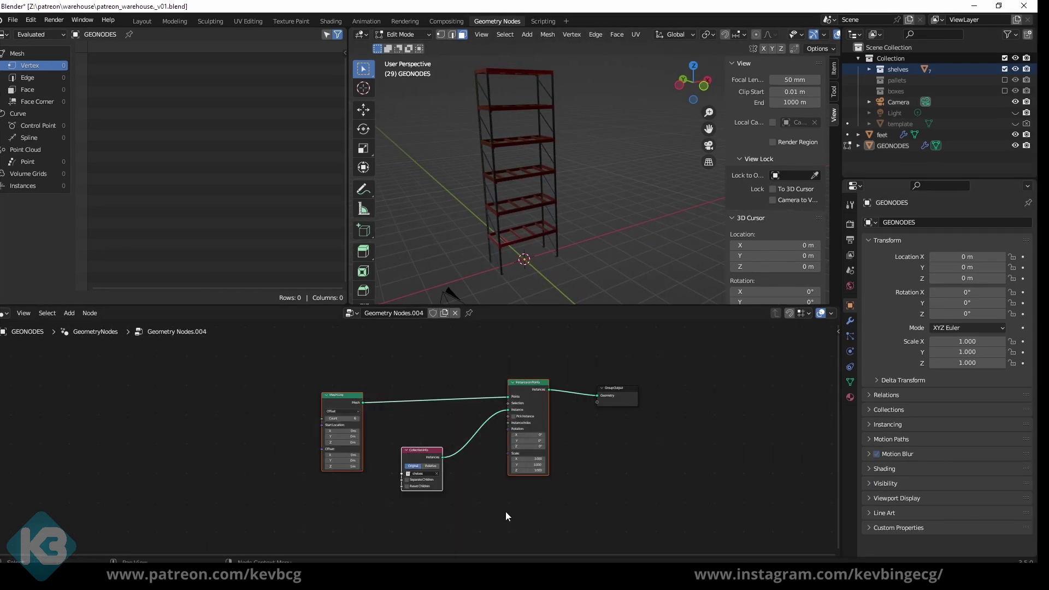
{"action": "key", "text": "ctrl+g"}
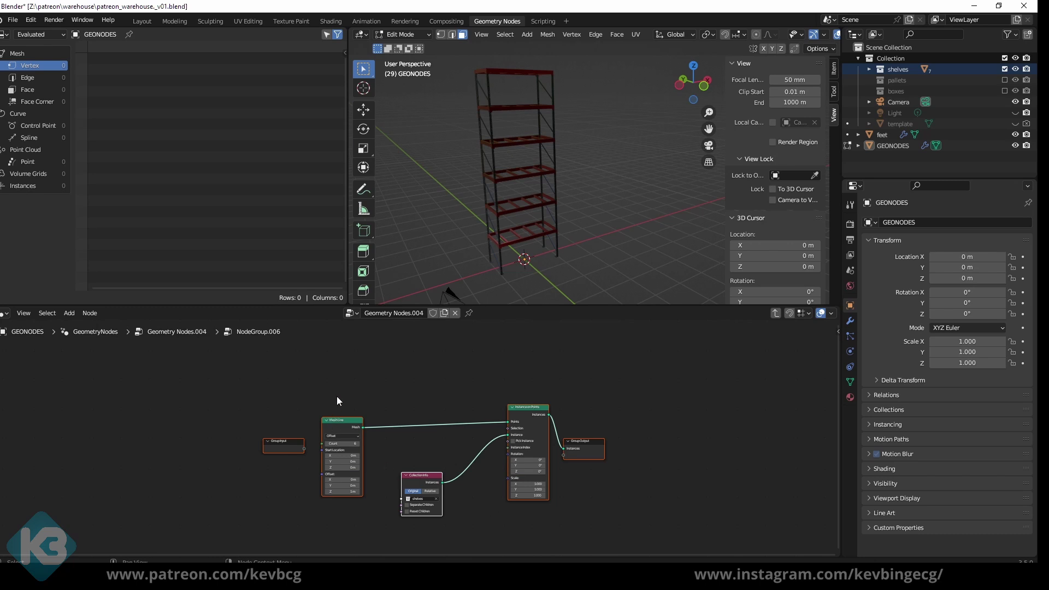
{"action": "scroll", "coordinate": [503, 383], "scroll_direction": "up", "scroll_amount": 5}
{"action": "double_click", "coordinate": [400, 313]}
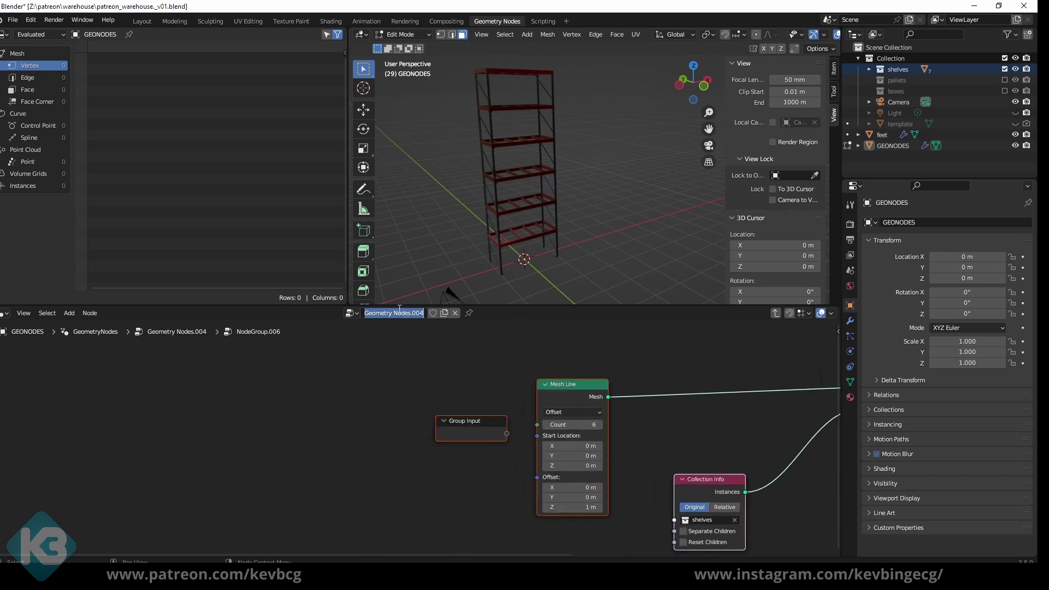
{"action": "type", "text": "shelves"}
{"action": "key", "text": "Return"}
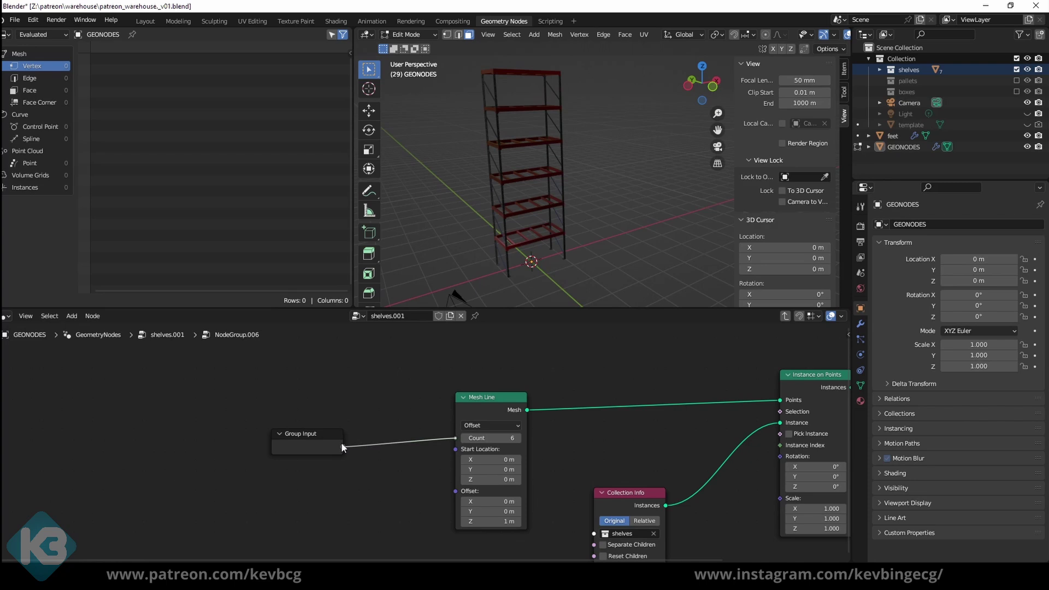
Step: Expose the Mesh Line's Count as a group input, and add duplicate Mesh Line and Instance on Points nodes linked to the Group Output
{"action": "left_click_drag", "start_coordinate": [341, 441], "coordinate": [341, 441]}
{"action": "scroll", "coordinate": [379, 493], "scroll_direction": "down", "scroll_amount": 2}
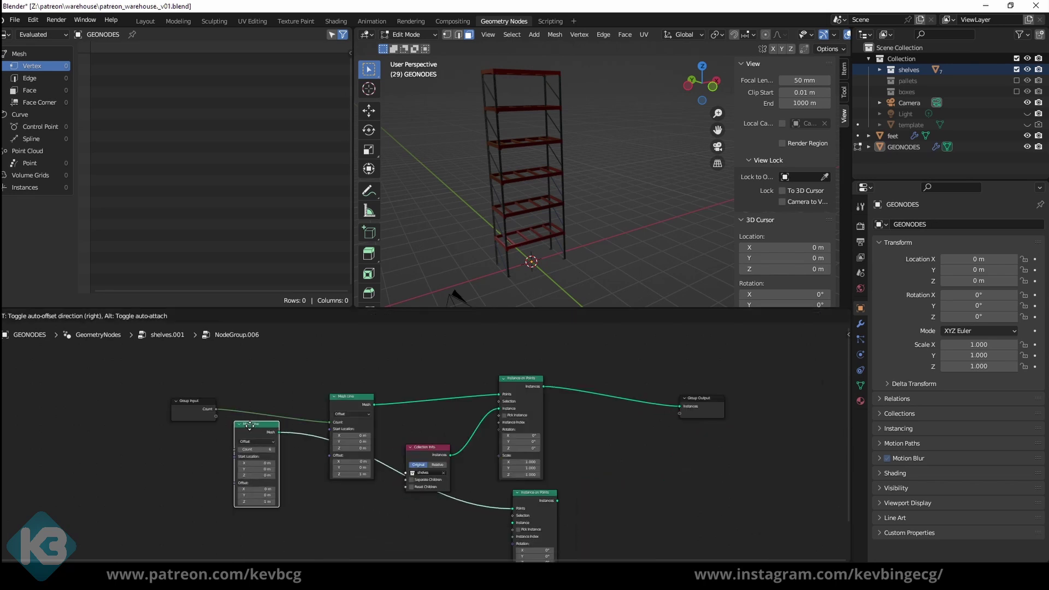
{"action": "left_click", "coordinate": [263, 453]}
{"action": "left_click_drag", "start_coordinate": [536, 491], "coordinate": [615, 422]}
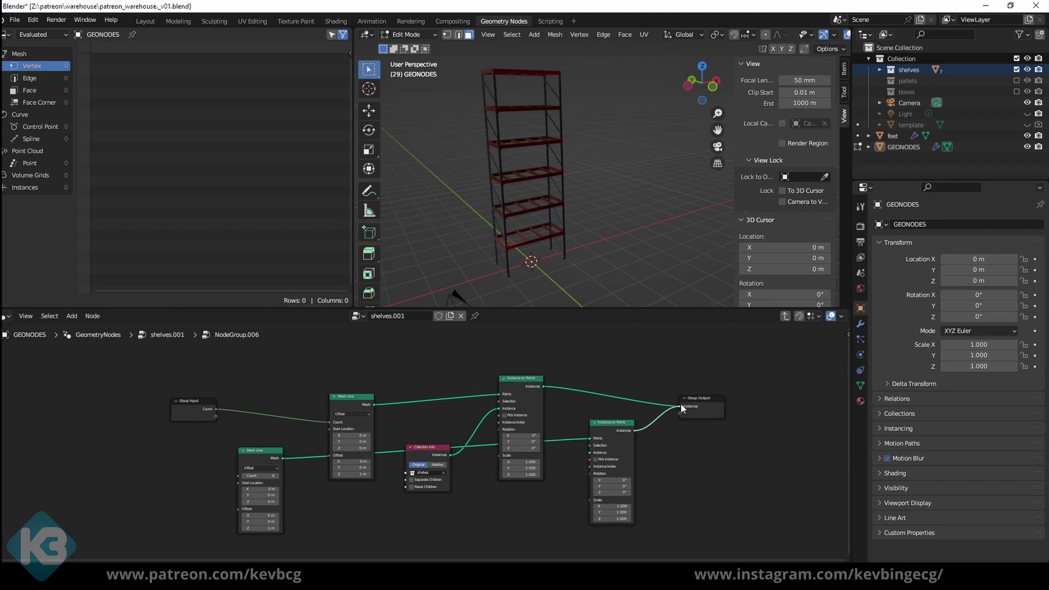
{"action": "left_click_drag", "start_coordinate": [682, 409], "coordinate": [681, 407]}
Step: Feed the original instances into the new Instance on Points node's Instance socket and expose the new Mesh Line's Count as a group input
{"action": "left_click_drag", "start_coordinate": [542, 384], "coordinate": [595, 435]}
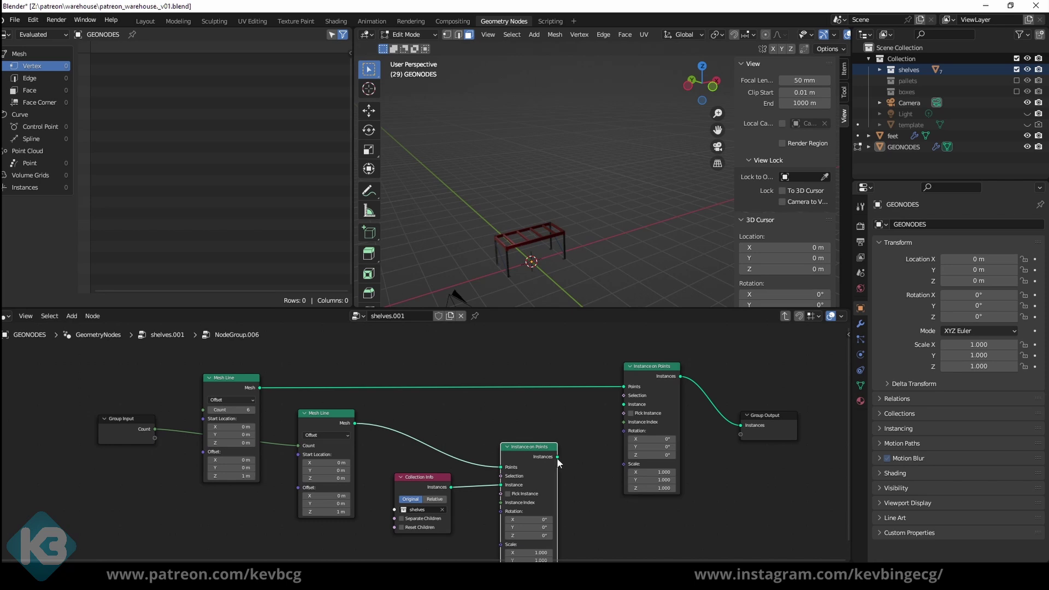
{"action": "scroll", "coordinate": [555, 458], "scroll_direction": "up", "scroll_amount": 1}
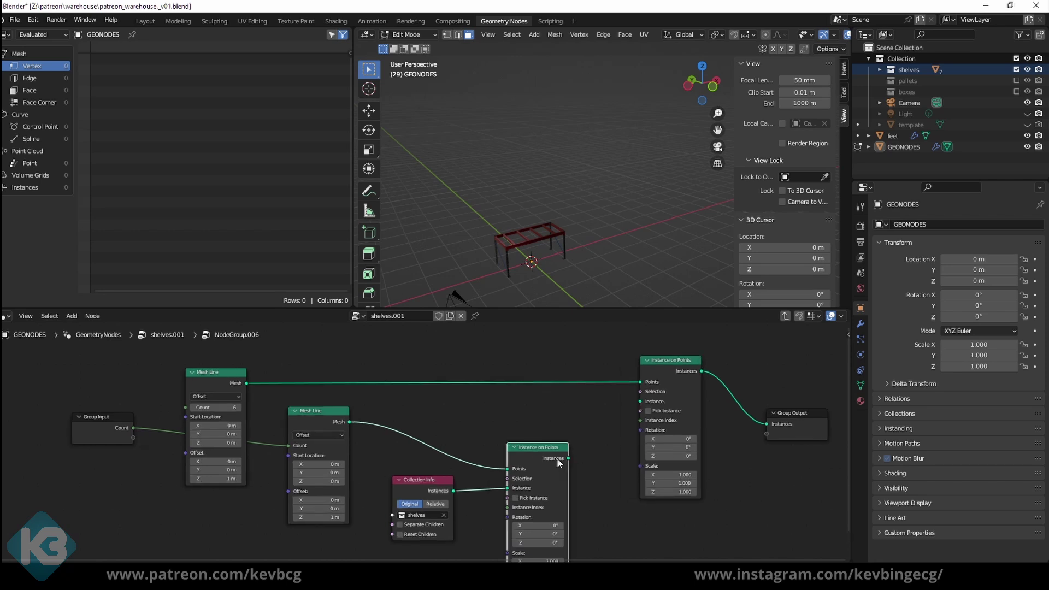
{"action": "left_click_drag", "start_coordinate": [133, 427], "coordinate": [185, 407]}
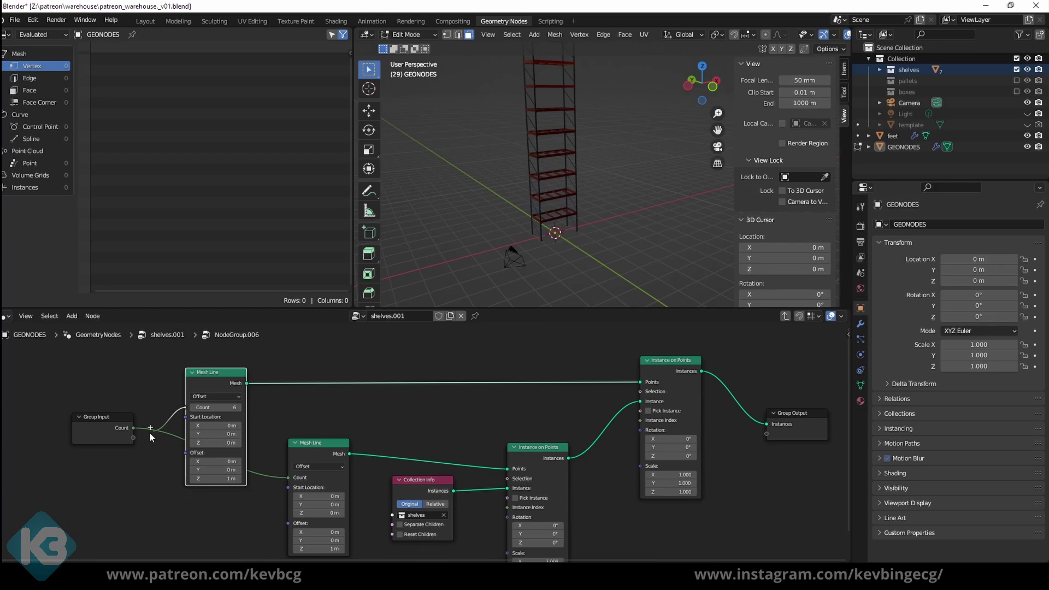
{"action": "middle_click_drag", "start_coordinate": [325, 417], "coordinate": [457, 422]}
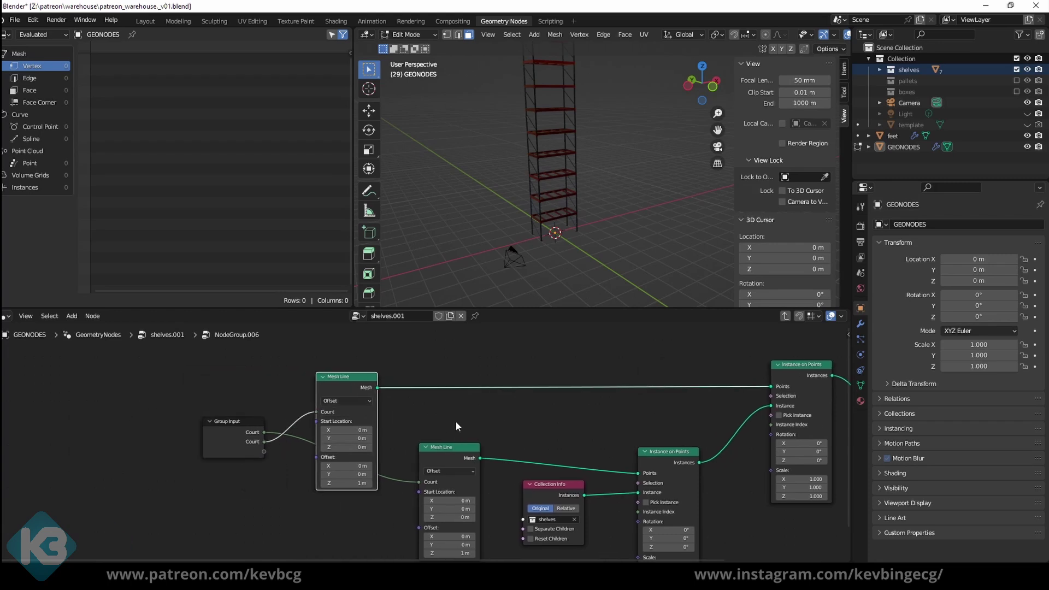
{"action": "scroll", "coordinate": [456, 422], "scroll_direction": "up", "scroll_amount": 4}
Step: Set the new Mesh Line's Offset to 2 m on X and 0 m on Z, with Start Location X at 0 m
{"action": "key", "text": "BackSpace"}
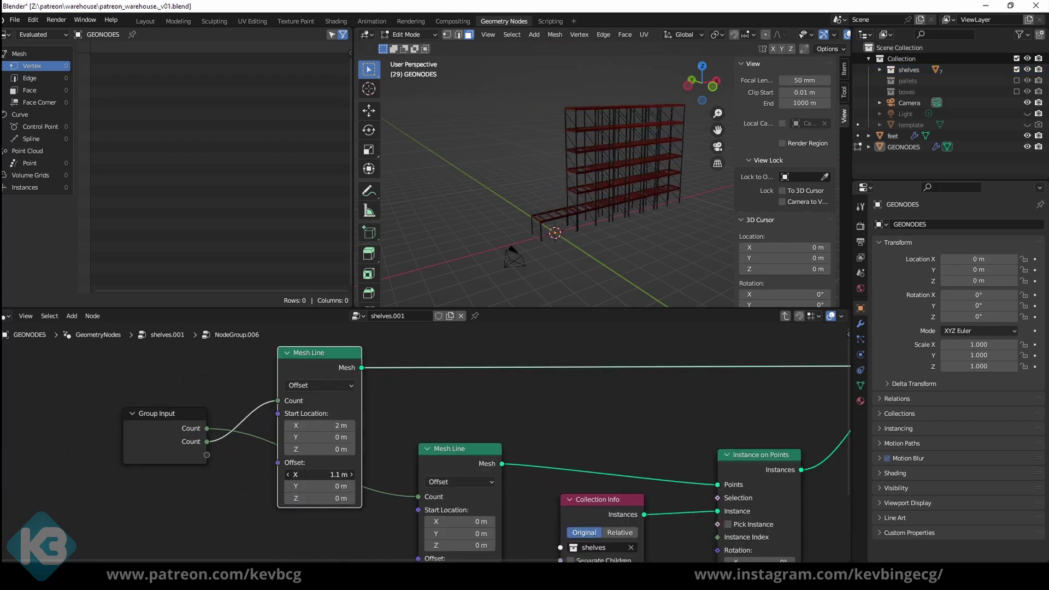
{"action": "left_click_drag", "start_coordinate": [320, 474], "coordinate": [366, 474]}
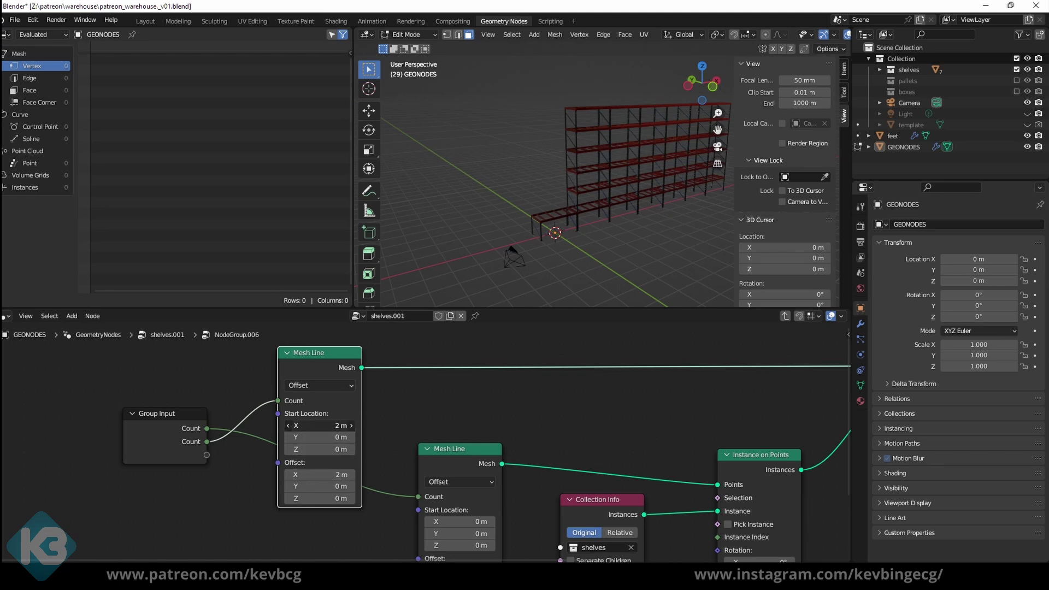
{"action": "key", "text": "Return"}
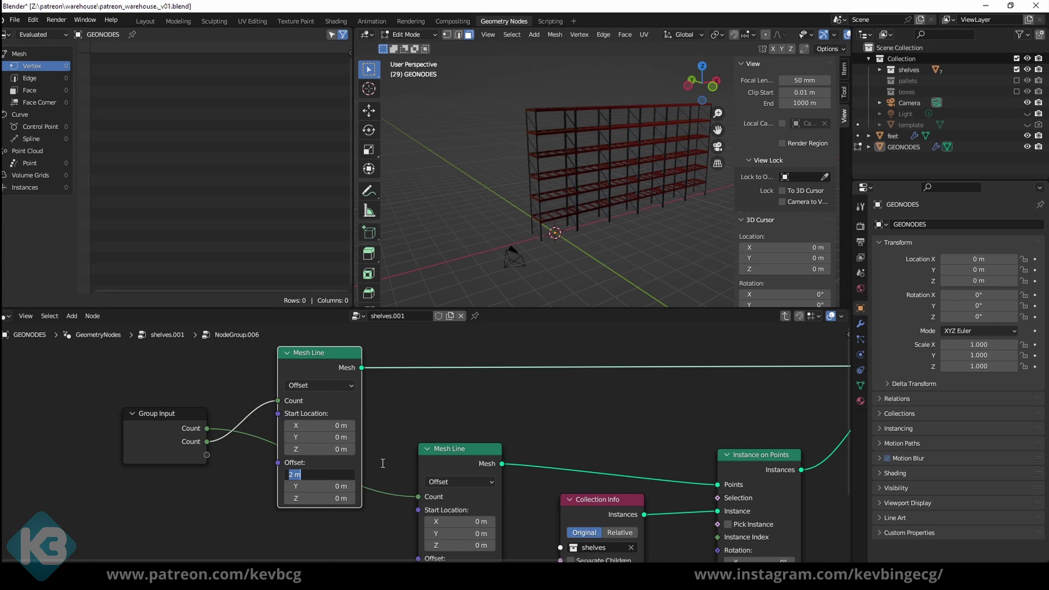
{"action": "left_click_drag", "start_coordinate": [335, 361], "coordinate": [367, 409]}
Step: Rename the shelves group's two Count inputs rows and height
{"action": "scroll", "coordinate": [558, 496], "scroll_direction": "down", "scroll_amount": 3}
{"action": "middle_click_drag", "start_coordinate": [592, 479], "coordinate": [478, 446]}
{"action": "left_click", "coordinate": [98, 476]}
{"action": "key", "text": "n"}
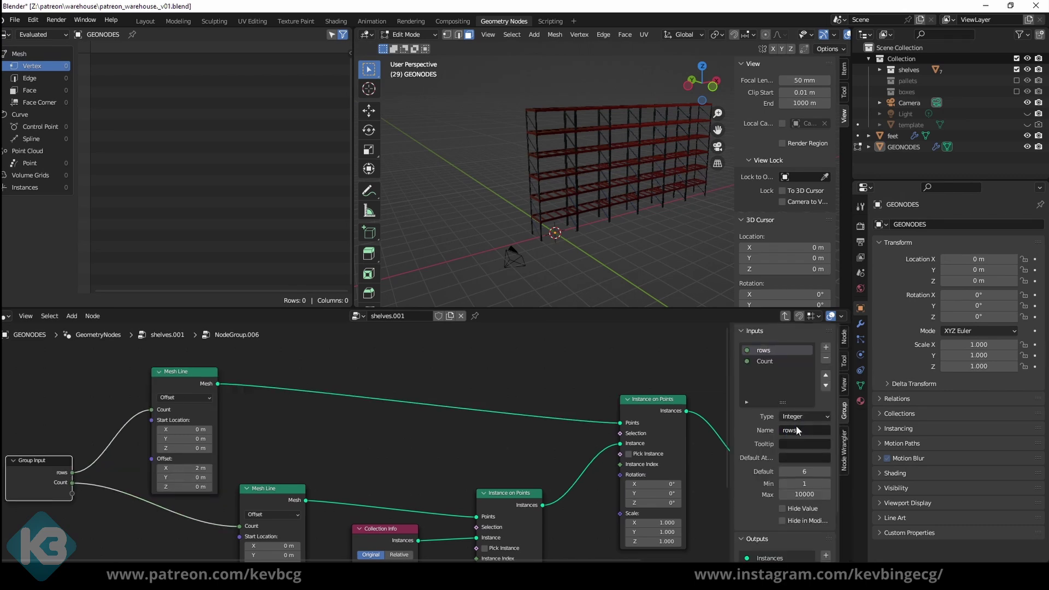
{"action": "left_click", "coordinate": [271, 493]}
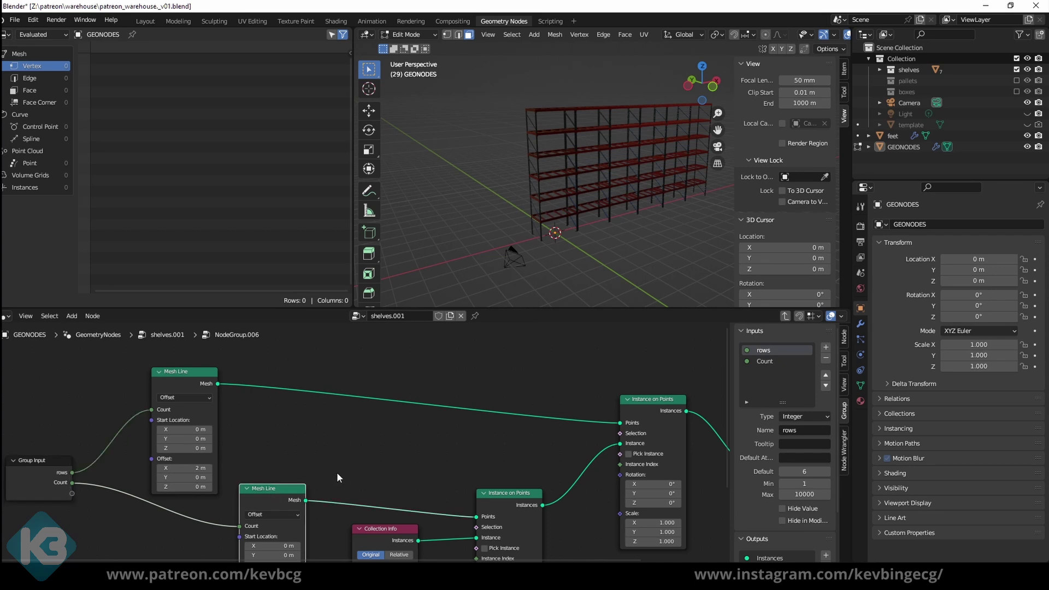
{"action": "middle_click_drag", "start_coordinate": [336, 472], "coordinate": [346, 430]}
{"action": "mouse_move", "coordinate": [252, 500]}
{"action": "left_mouse_down"}
{"action": "mouse_move", "coordinate": [225, 500]}
{"action": "mouse_move", "coordinate": [252, 500]}
{"action": "mouse_move", "coordinate": [241, 513]}
{"action": "mouse_move", "coordinate": [268, 513]}
{"action": "mouse_move", "coordinate": [235, 512]}
{"action": "mouse_move", "coordinate": [260, 513]}
{"action": "left_mouse_up"}
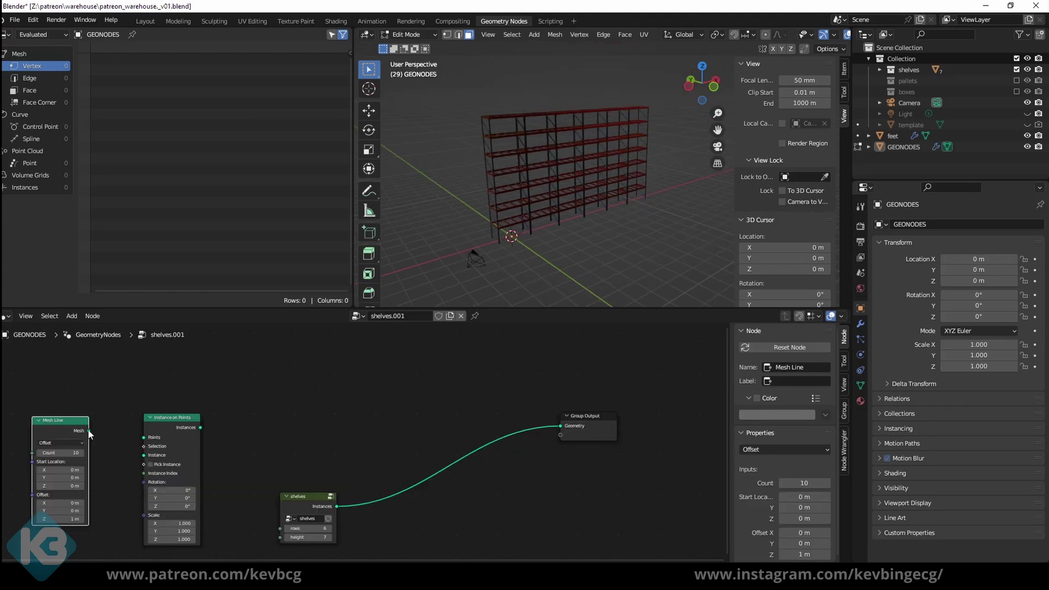
Step: Connect the spare Mesh Line to its Instance on Points node outside the shelves group and duplicate the pair closer to the Group Output
{"action": "middle_click_drag", "start_coordinate": [283, 432], "coordinate": [517, 406]}
{"action": "left_click_drag", "start_coordinate": [207, 356], "coordinate": [164, 412]}
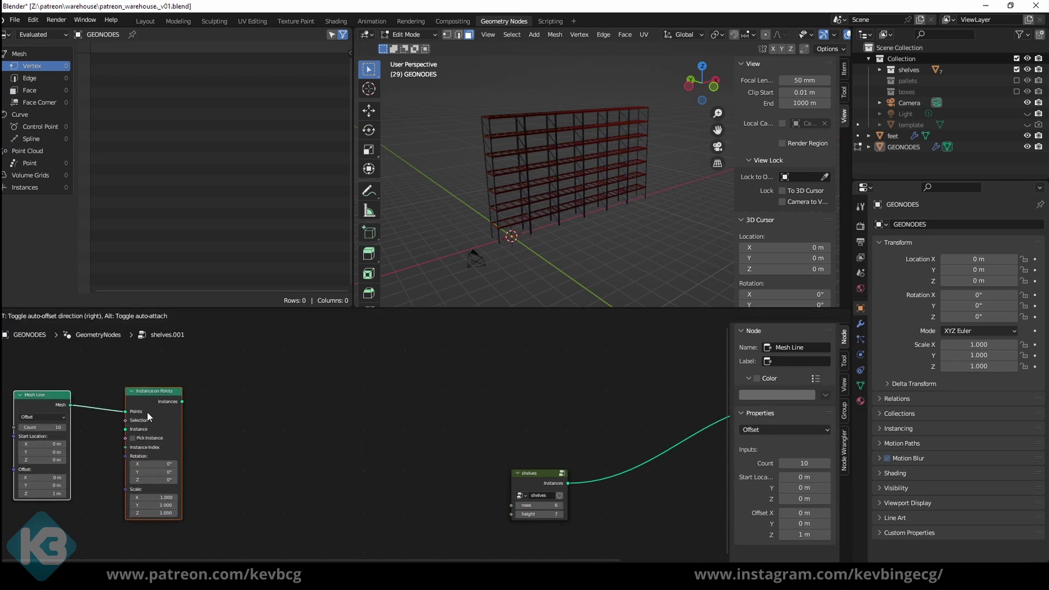
{"action": "left_click", "coordinate": [145, 414]}
{"action": "key", "text": "shift+d"}
{"action": "left_click", "coordinate": [467, 418]}
{"action": "middle_click_drag", "start_coordinate": [582, 423], "coordinate": [271, 423]}
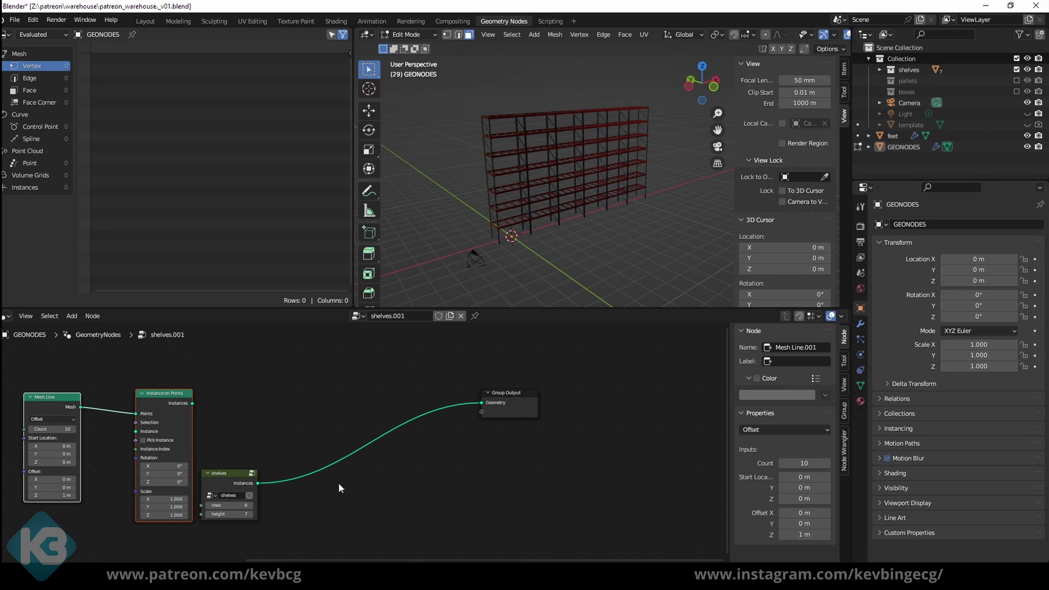
Step: Arrange the shelves node above the duplicated pair and leave space between the Mesh Line and Instance on Points nodes
{"action": "left_click_drag", "start_coordinate": [234, 473], "coordinate": [249, 422]}
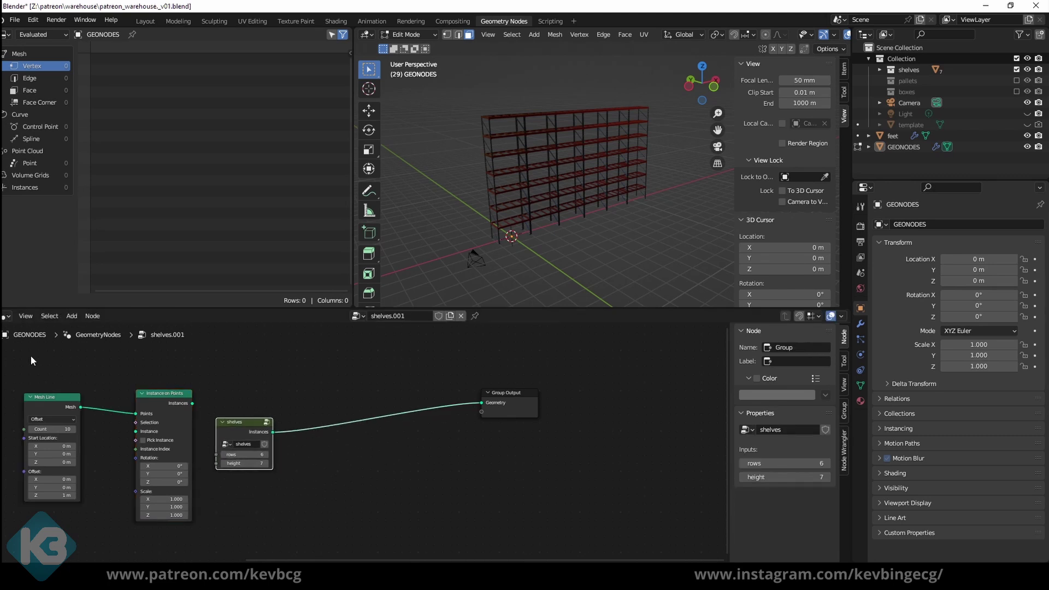
{"action": "left_click_drag", "start_coordinate": [32, 361], "coordinate": [388, 490]}
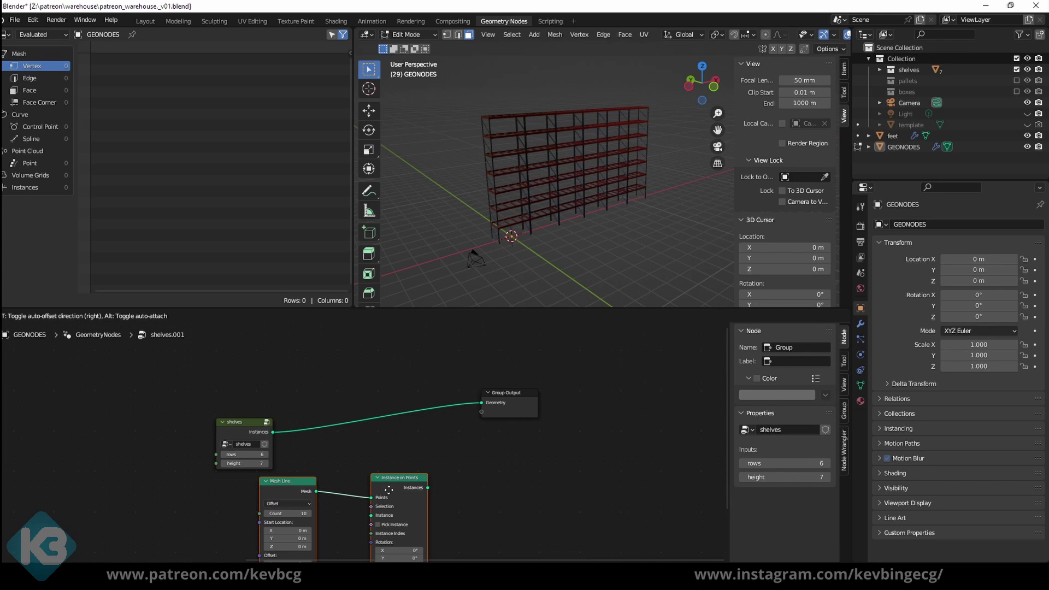
{"action": "left_click", "coordinate": [237, 421]}
{"action": "left_click_drag", "start_coordinate": [244, 424], "coordinate": [369, 427]}
{"action": "left_click_drag", "start_coordinate": [401, 480], "coordinate": [436, 477]}
{"action": "left_click_drag", "start_coordinate": [294, 487], "coordinate": [158, 457]}
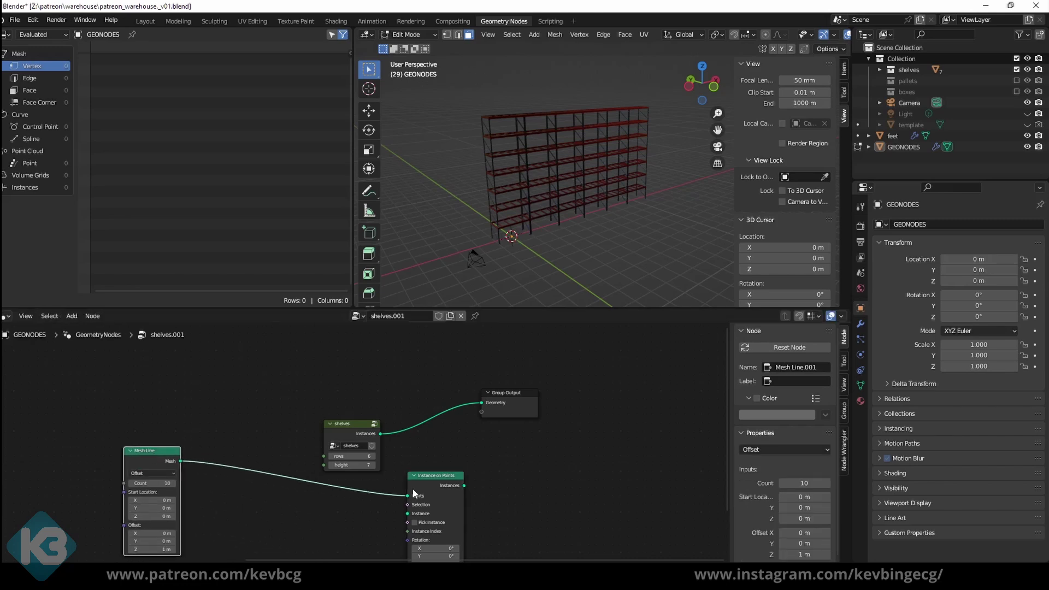
{"action": "left_click_drag", "start_coordinate": [453, 488], "coordinate": [436, 464]}
Step: Insert a Join Geometry node between shelves and the Group Output, and link the Instance on Points output into it
{"action": "type", "text": "join g"}
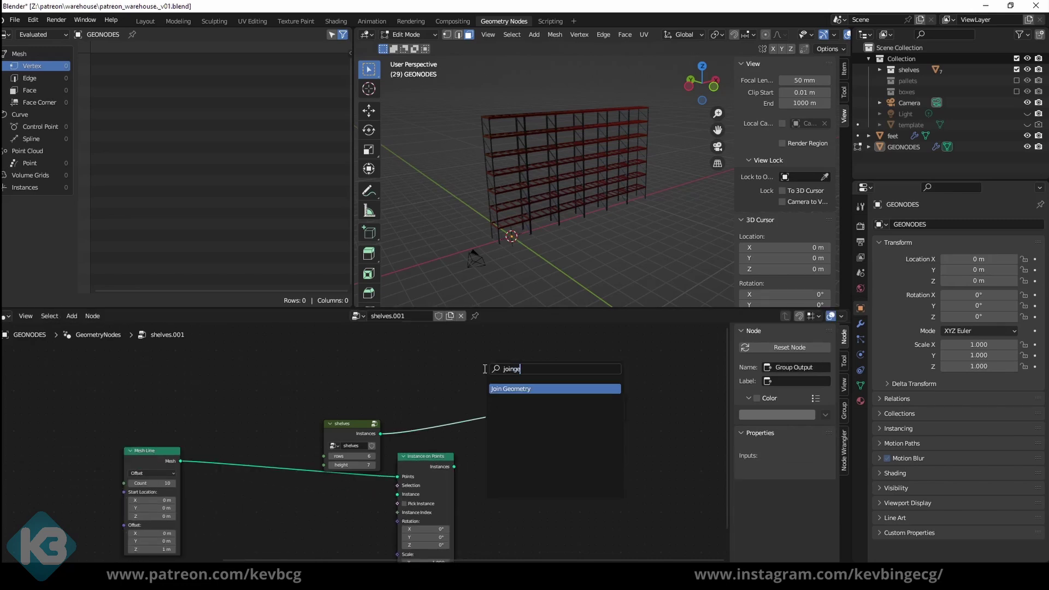
{"action": "key", "text": "Return"}
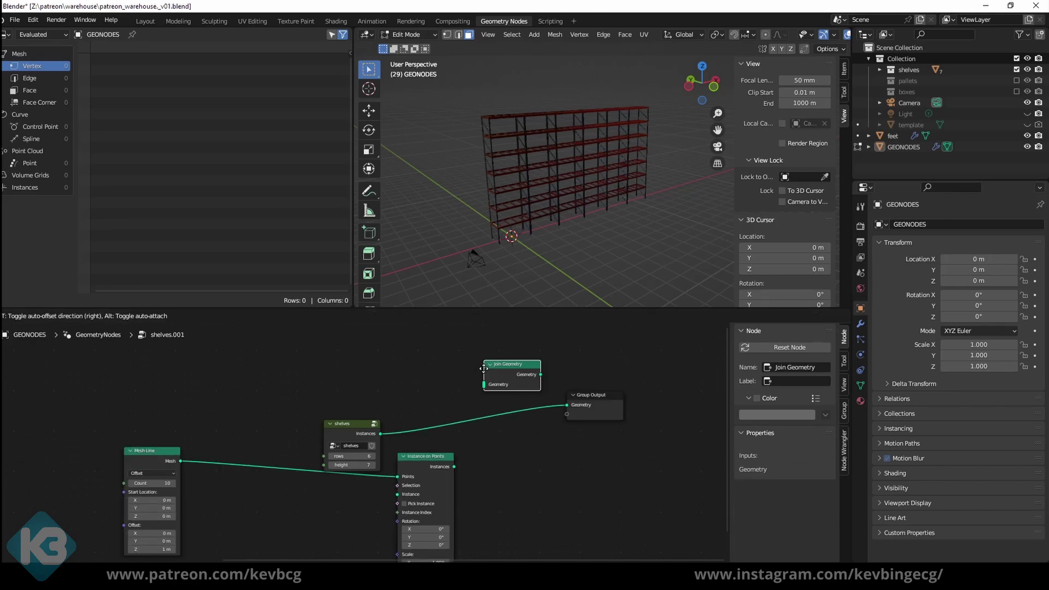
{"action": "left_click", "coordinate": [498, 416]}
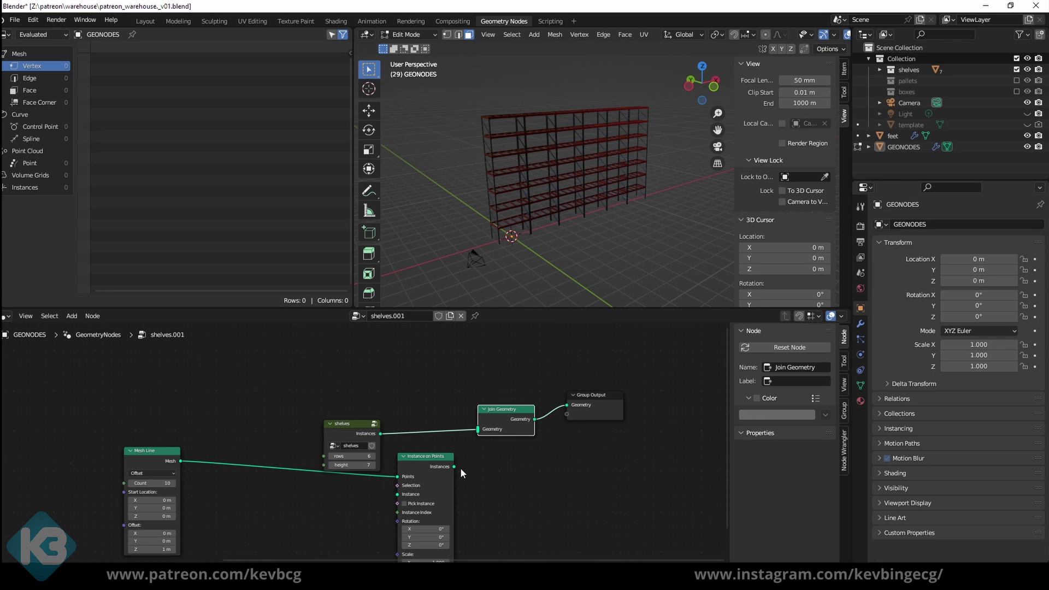
{"action": "left_click_drag", "start_coordinate": [454, 467], "coordinate": [480, 432]}
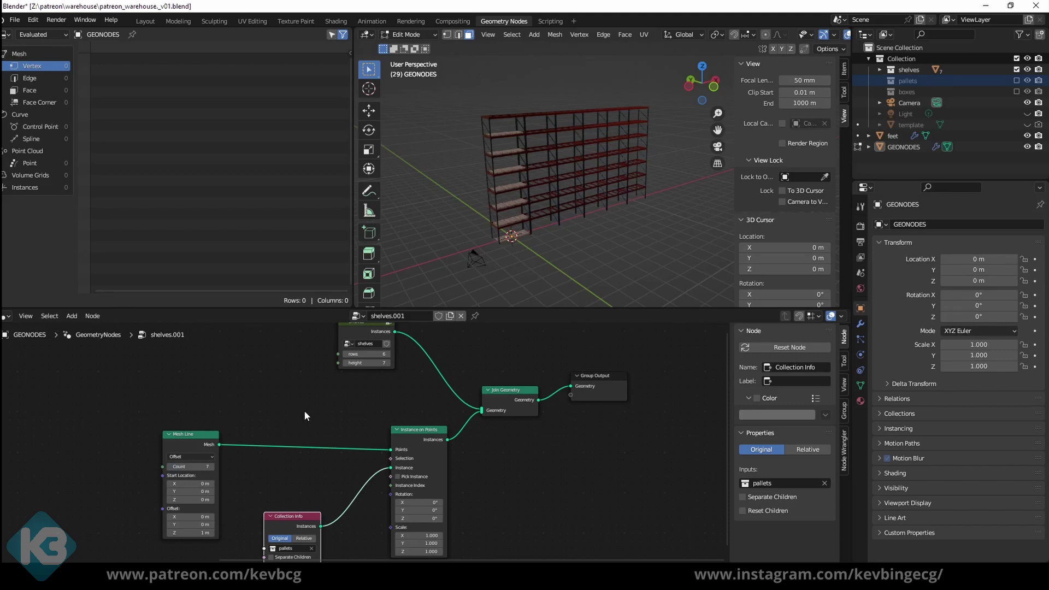
Step: Set the shelves node's height to 6 and move the Join Geometry node closer to the shelves and palletes groups
{"action": "left_click", "coordinate": [345, 363]}
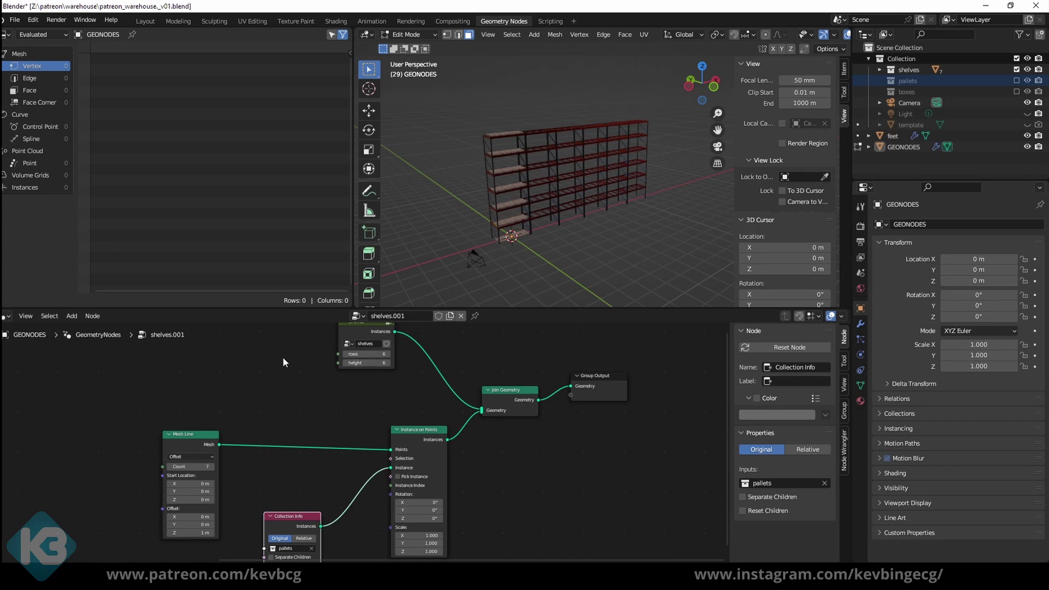
{"action": "scroll", "coordinate": [574, 202], "scroll_direction": "up", "scroll_amount": 3}
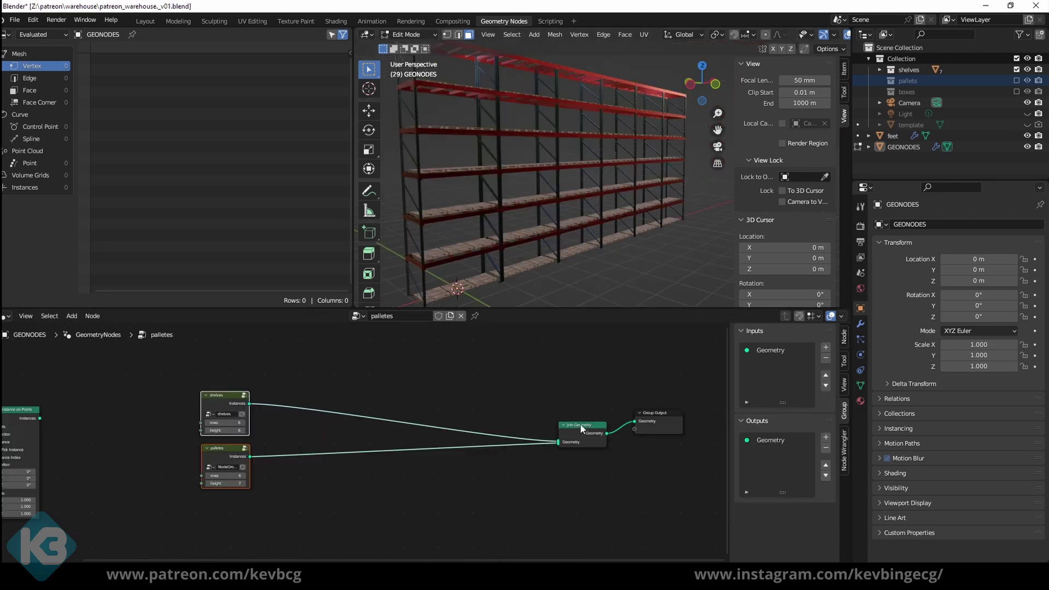
{"action": "left_click_drag", "start_coordinate": [580, 423], "coordinate": [365, 416]}
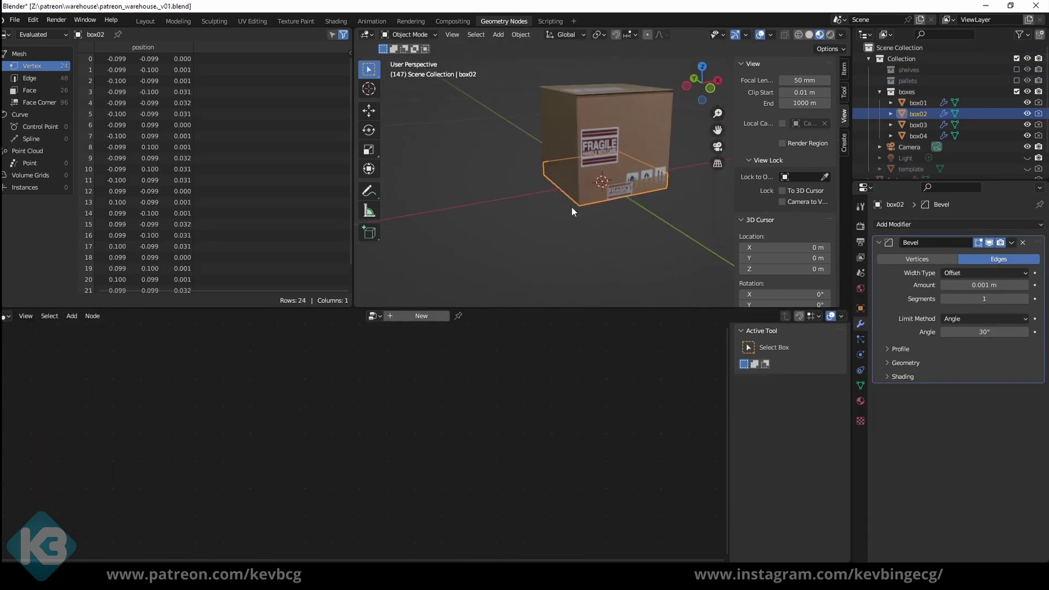
Step: Rename the stacks collection stack_01 and move the copies box01.001 to box01.008 into it
{"action": "middle_click_drag", "start_coordinate": [571, 205], "coordinate": [587, 226]}
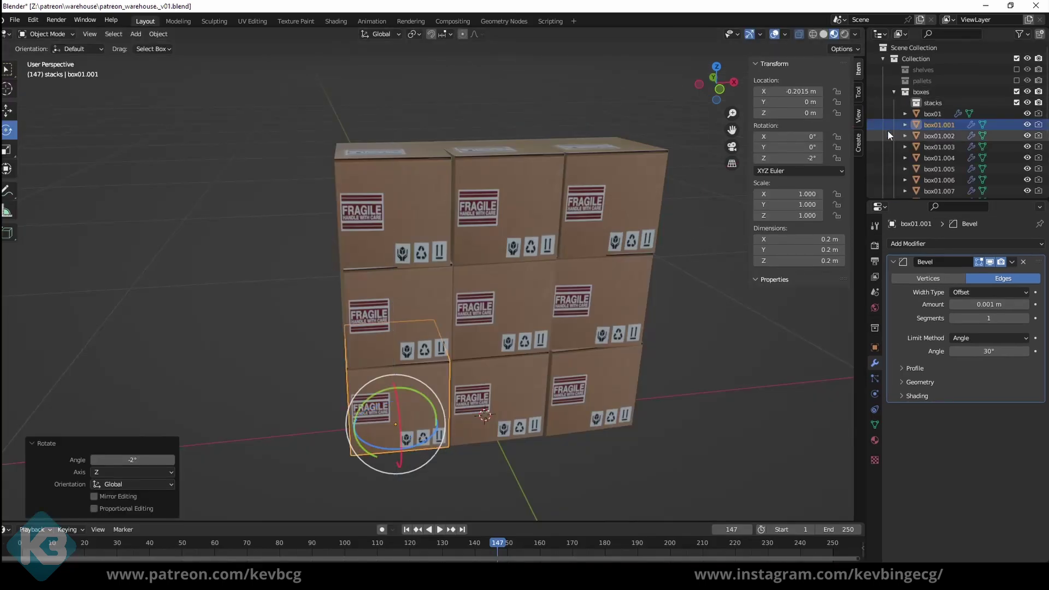
{"action": "double_click", "coordinate": [957, 102]}
{"action": "key", "text": "BackSpace"}
{"action": "type", "text": "_01"}
{"action": "key", "text": "Return"}
{"action": "left_click", "coordinate": [952, 160], "text": "shift"}
{"action": "left_click_drag", "start_coordinate": [952, 160], "coordinate": [900, 106]}
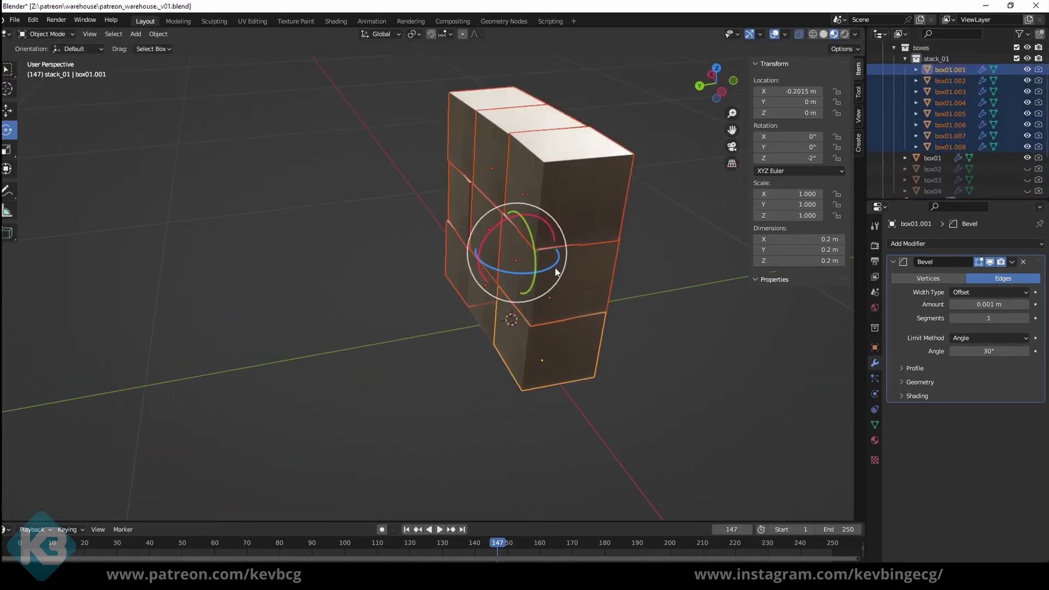
Step: Create linked duplicates of the selected boxes in stack_01 and reposition them
{"action": "key", "text": "alt+d"}
{"action": "right_click", "coordinate": [555, 271]}
{"action": "left_click_drag", "start_coordinate": [555, 269], "coordinate": [481, 241]}
{"action": "left_click_drag", "start_coordinate": [787, 91], "coordinate": [784, 113]}
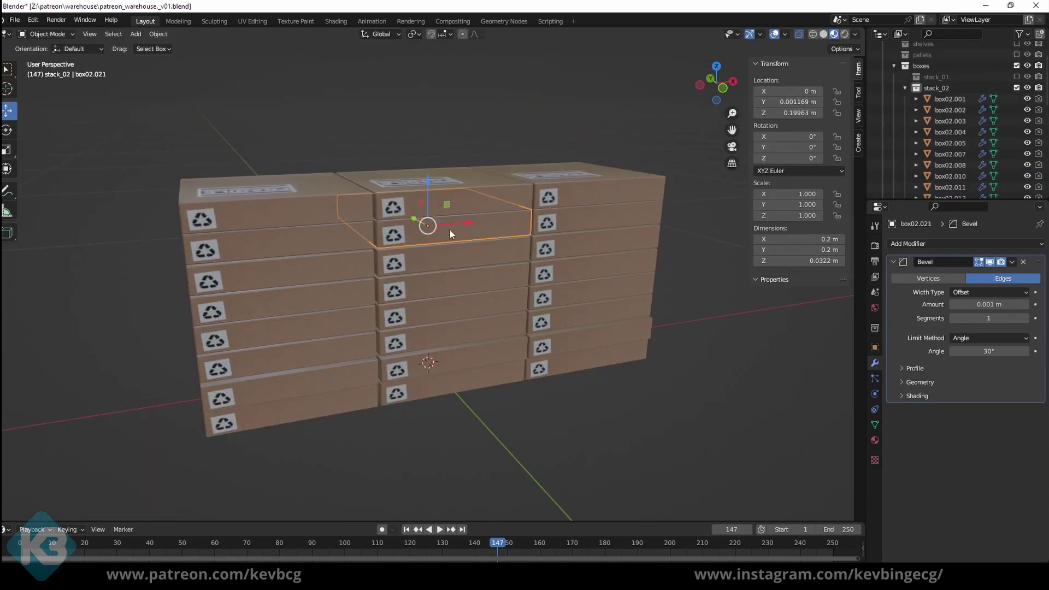
Step: Rotate the upper middle box of stack_02 by -2.37° around Z and slightly rotate another box in the left column
{"action": "key", "text": "shift+space"}
{"action": "key", "text": "r"}
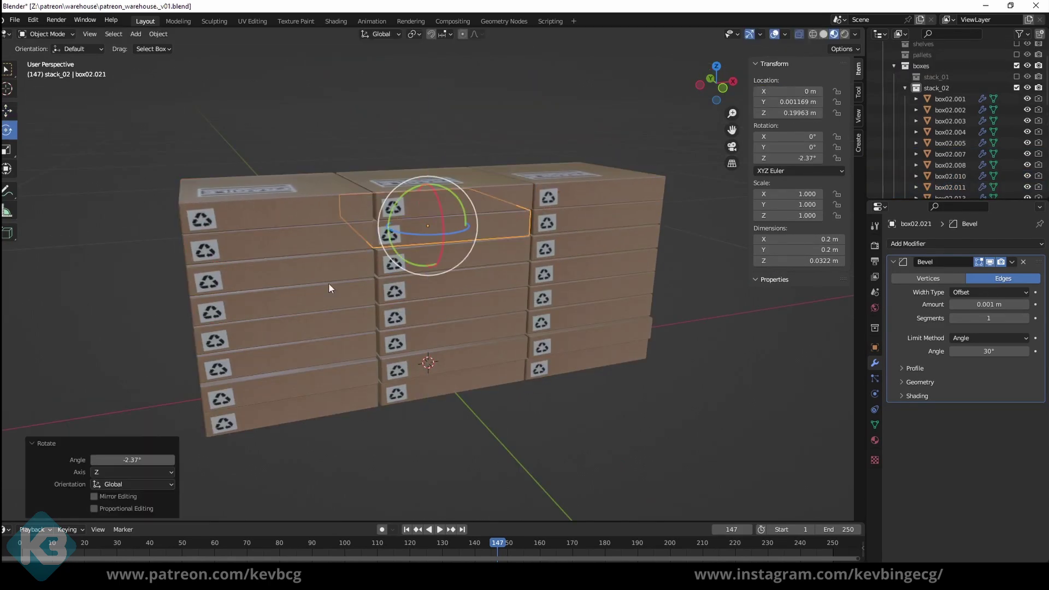
{"action": "left_click", "coordinate": [307, 323]}
{"action": "left_click_drag", "start_coordinate": [306, 323], "coordinate": [317, 322]}
Step: Shift individual boxes in stack_02 slightly along the Y axis to make the stack uneven
{"action": "left_click", "coordinate": [481, 226]}
{"action": "key", "text": "shift+space"}
{"action": "key", "text": "g"}
{"action": "left_click_drag", "start_coordinate": [414, 196], "coordinate": [418, 198]}
{"action": "left_click", "coordinate": [579, 289]}
{"action": "left_click_drag", "start_coordinate": [541, 275], "coordinate": [545, 277]}
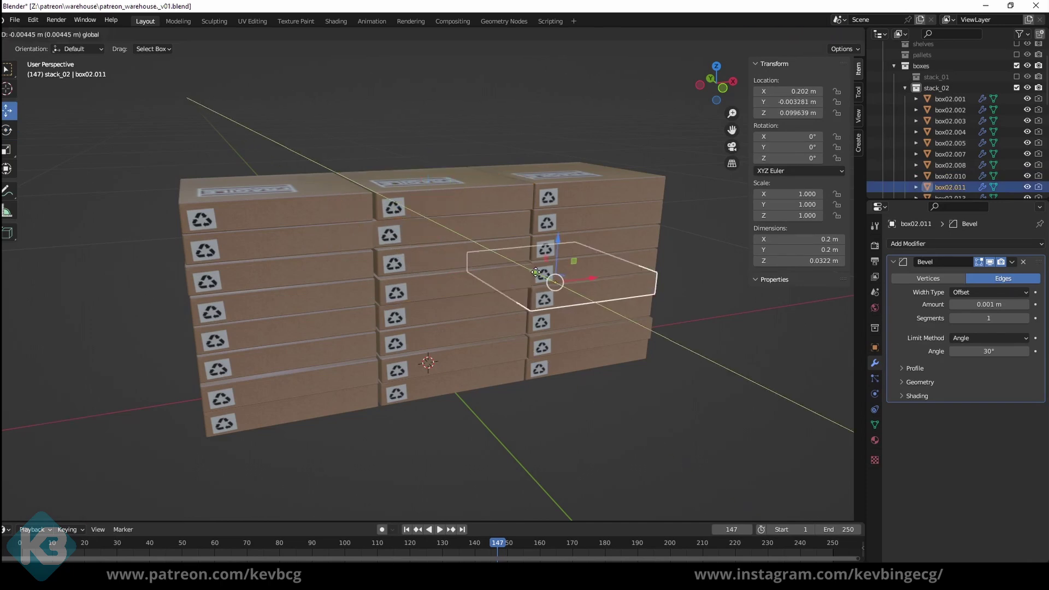
{"action": "left_click", "coordinate": [415, 339]}
{"action": "left_click_drag", "start_coordinate": [413, 305], "coordinate": [411, 304]}
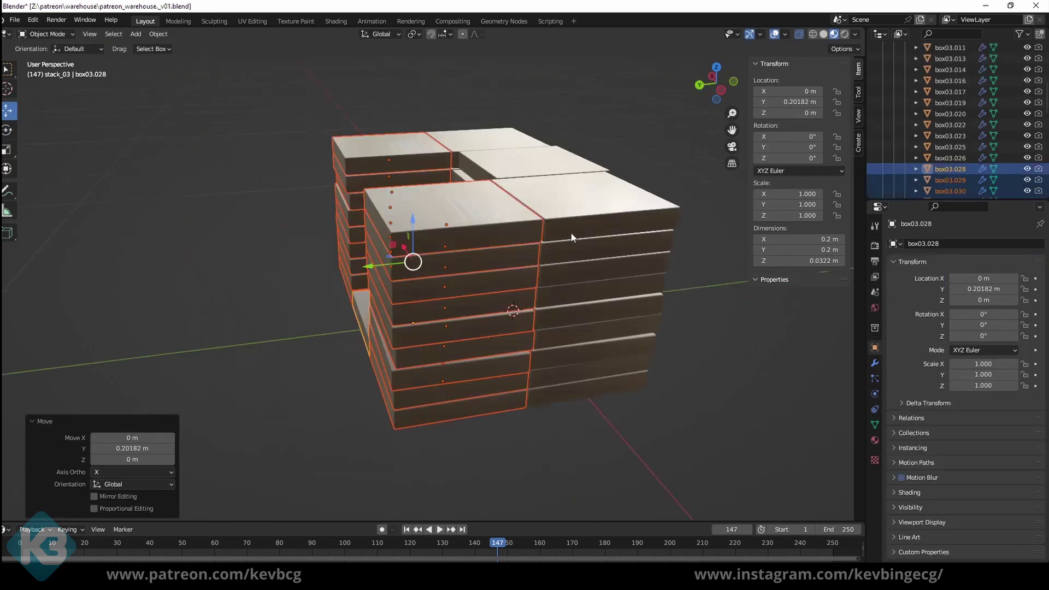
Step: Select box03.006 among the loose box03 copies outside the stack_03 collection
{"action": "left_click", "coordinate": [950, 107]}
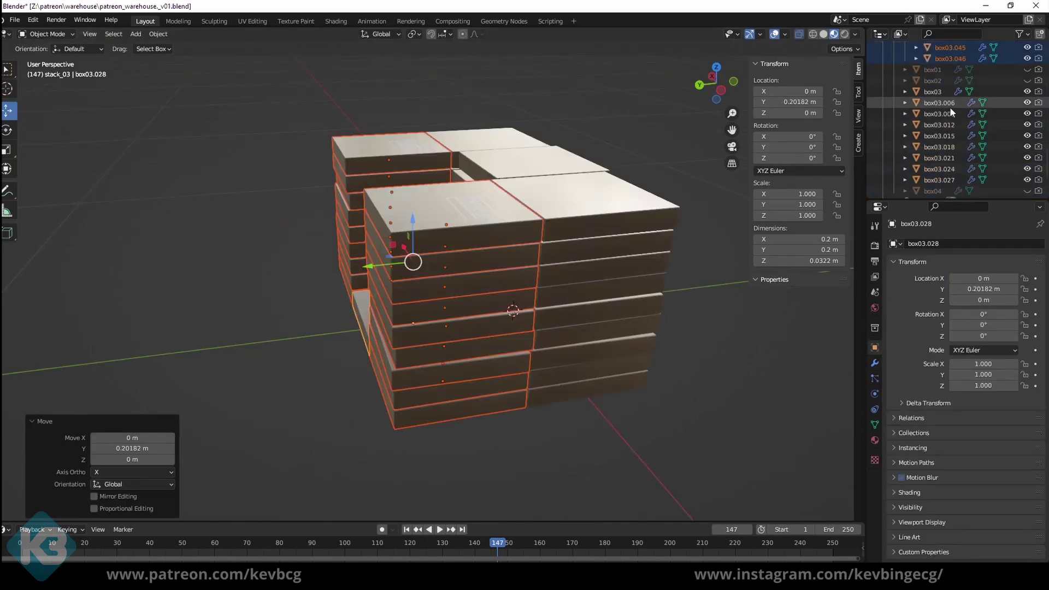
{"action": "left_click_drag", "start_coordinate": [443, 247], "coordinate": [492, 240]}
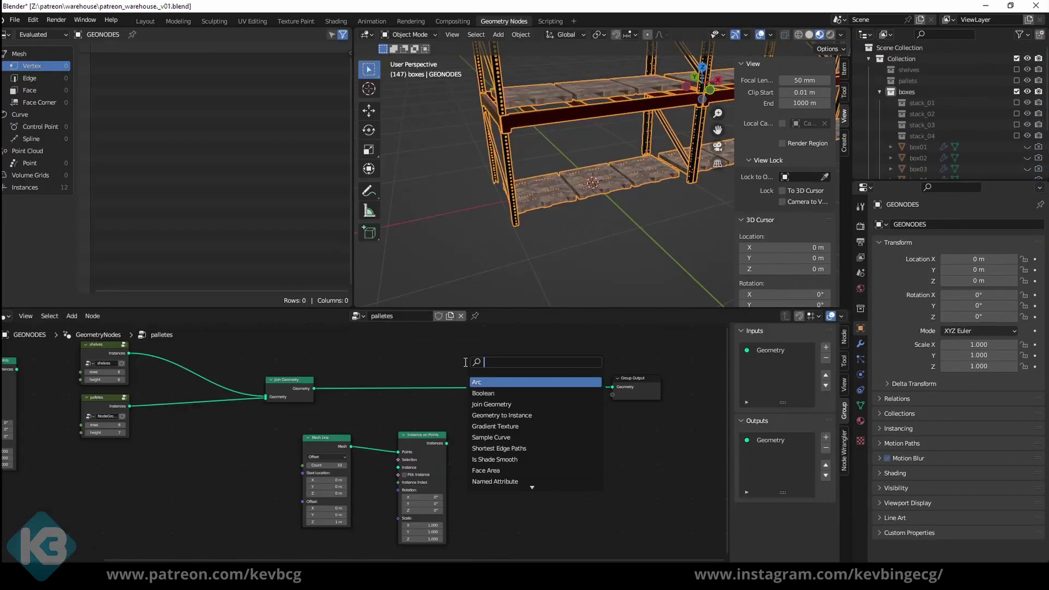
Step: Insert a second Join Geometry node before the Group Output, link the new Instance on Points node into it and space out its Mesh Line
{"action": "left_click", "coordinate": [503, 379]}
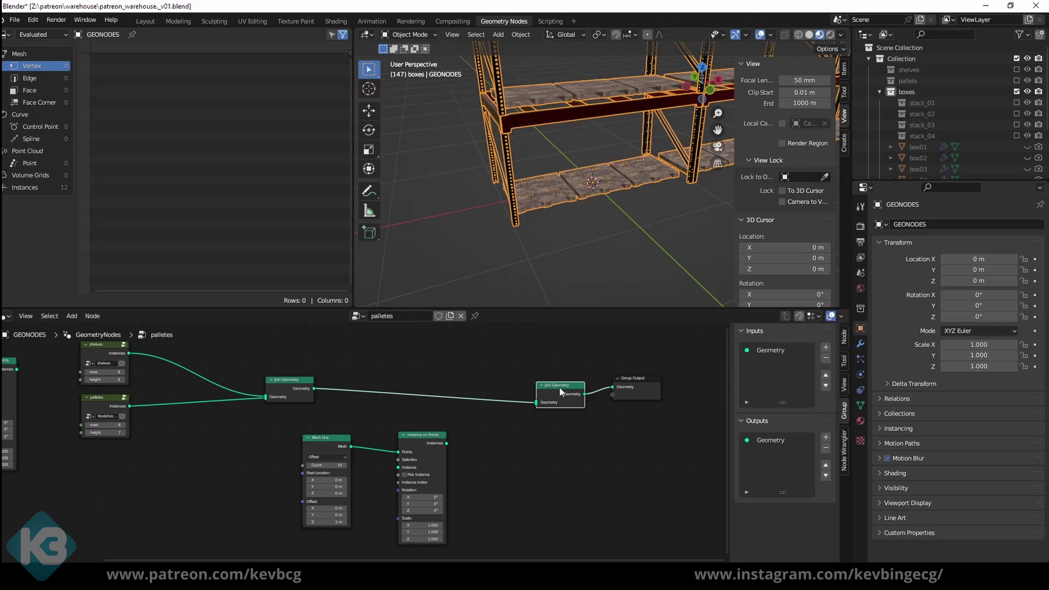
{"action": "left_click_drag", "start_coordinate": [447, 443], "coordinate": [470, 445]}
{"action": "left_click_drag", "start_coordinate": [334, 470], "coordinate": [284, 484]}
Step: Add the stack_01 collection as a Collection Info node and connect it to the new Instance on Points node's Instance socket
{"action": "left_click", "coordinate": [924, 104]}
{"action": "left_click_drag", "start_coordinate": [924, 104], "coordinate": [350, 510]}
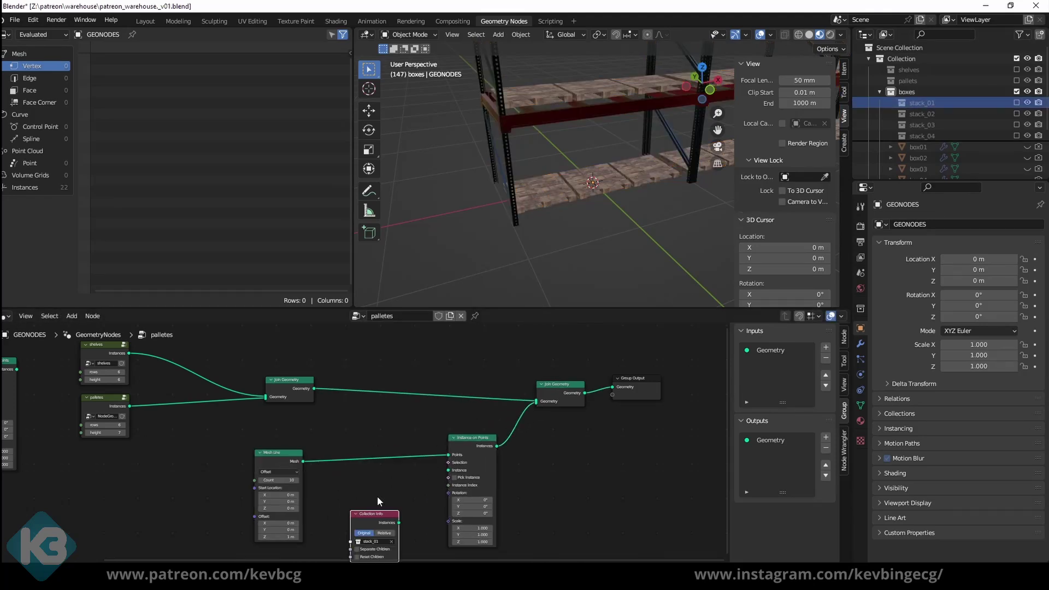
{"action": "scroll", "coordinate": [377, 501], "scroll_direction": "up", "scroll_amount": 4}
{"action": "middle_click_drag", "start_coordinate": [376, 501], "coordinate": [407, 459]}
{"action": "left_click_drag", "start_coordinate": [434, 485], "coordinate": [502, 413]}
Step: Reduce the Count of the Mesh Line that stacks the box instances vertically to 7
{"action": "scroll", "coordinate": [589, 231], "scroll_direction": "down", "scroll_amount": 6}
{"action": "middle_click_drag", "start_coordinate": [589, 231], "coordinate": [597, 277], "text": "shift"}
{"action": "scroll", "coordinate": [596, 278], "scroll_direction": "down", "scroll_amount": 2}
{"action": "left_click", "coordinate": [241, 428]}
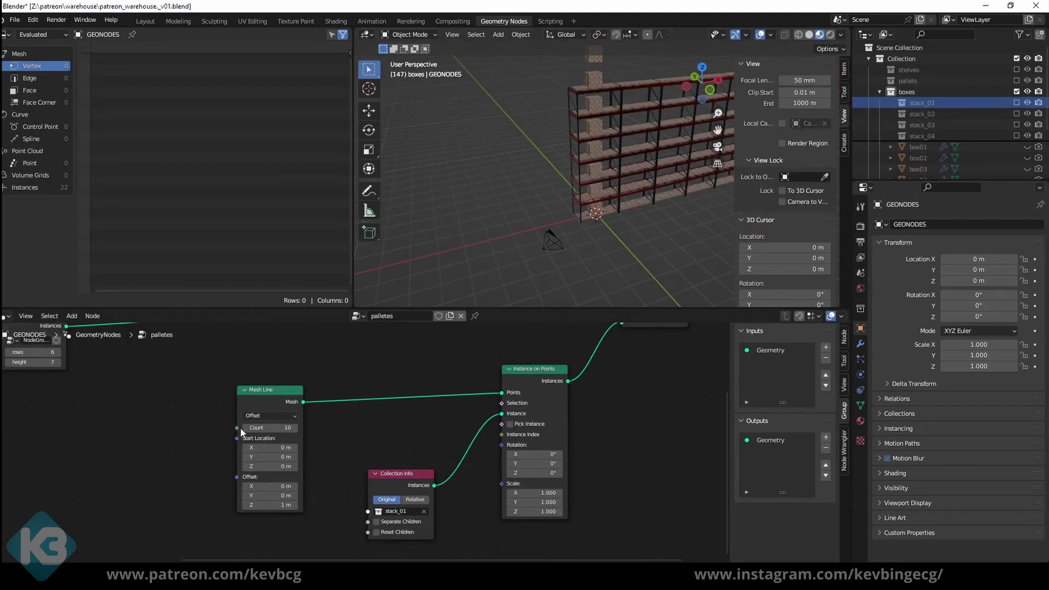
{"action": "left_click", "coordinate": [241, 427]}
{"action": "left_click", "coordinate": [240, 427]}
{"action": "scroll", "coordinate": [552, 272], "scroll_direction": "up", "scroll_amount": 7}
{"action": "scroll", "coordinate": [575, 284], "scroll_direction": "down", "scroll_amount": 3}
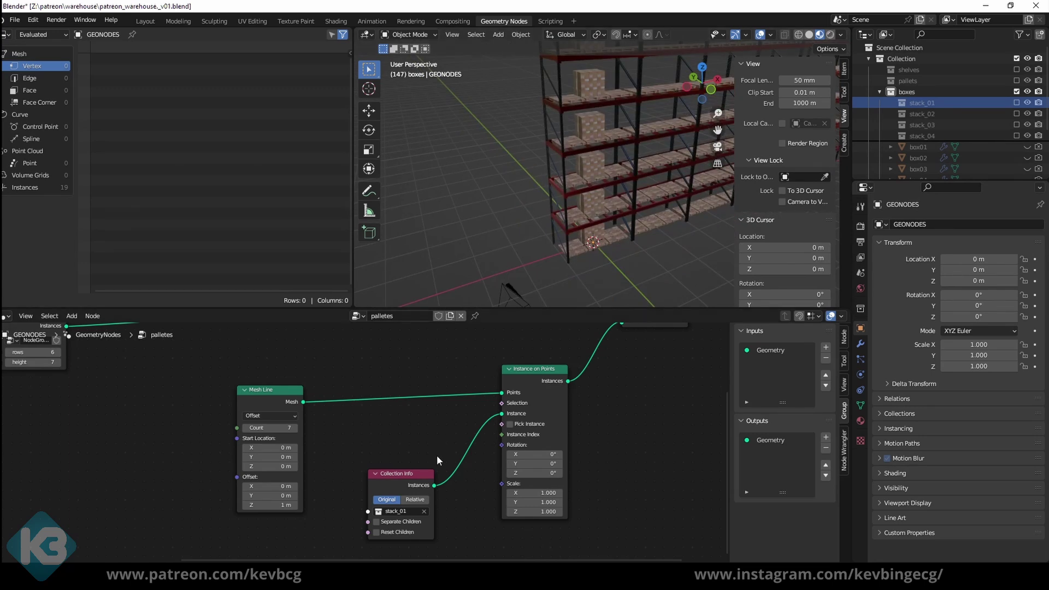
Step: Unlink the stack_01 Collection Info from the Instance socket and spread it and the Mesh Line away from the Instance on Points node
{"action": "left_click_drag", "start_coordinate": [501, 414], "coordinate": [421, 441]}
{"action": "left_click_drag", "start_coordinate": [273, 389], "coordinate": [154, 381]}
{"action": "left_click_drag", "start_coordinate": [396, 473], "coordinate": [249, 468]}
{"action": "middle_click_drag", "start_coordinate": [382, 465], "coordinate": [398, 429]}
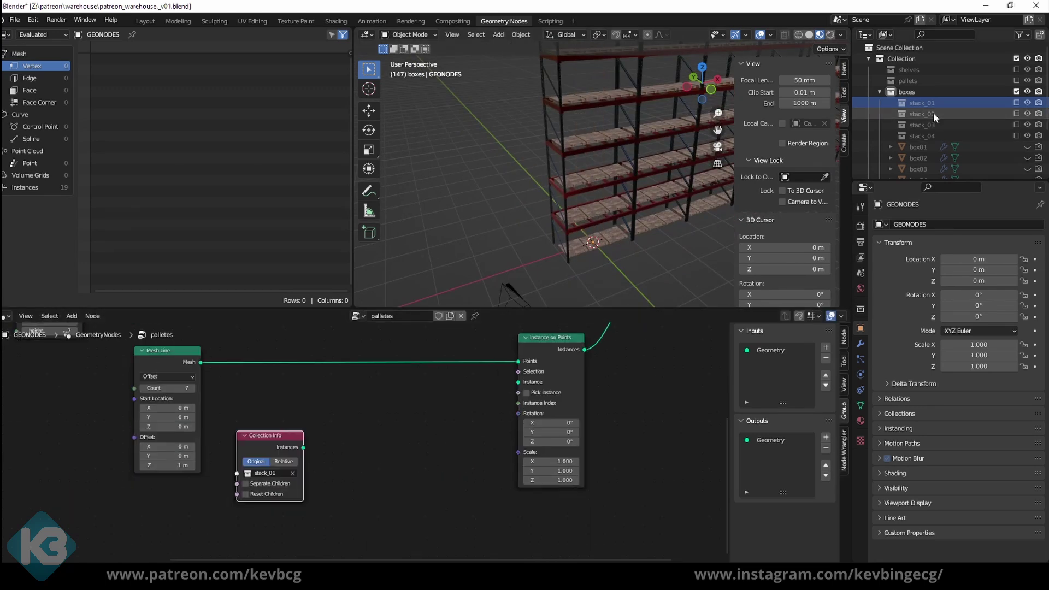
Step: Add the stack_02, stack_03 and stack_04 collections as Collection Info nodes arranged around the stack_01 node
{"action": "left_click_drag", "start_coordinate": [928, 114], "coordinate": [328, 481]}
{"action": "middle_click_drag", "start_coordinate": [376, 440], "coordinate": [380, 406]}
{"action": "left_click_drag", "start_coordinate": [367, 442], "coordinate": [290, 477]}
{"action": "left_click_drag", "start_coordinate": [921, 125], "coordinate": [424, 506]}
{"action": "middle_click_drag", "start_coordinate": [327, 491], "coordinate": [380, 439]}
{"action": "left_click_drag", "start_coordinate": [415, 465], "coordinate": [314, 499]}
{"action": "left_click_drag", "start_coordinate": [491, 459], "coordinate": [468, 396]}
Step: Add a Geometry to Instance node, link the stack Collection Info nodes through it to Instance on Points, and enable Pick Instance
{"action": "key", "text": "shift+a"}
{"action": "left_click", "coordinate": [407, 365]}
{"action": "type", "text": "geom"}
{"action": "left_click", "coordinate": [443, 484]}
{"action": "left_click", "coordinate": [506, 383]}
{"action": "left_click_drag", "start_coordinate": [361, 351], "coordinate": [468, 394]}
{"action": "middle_click_drag", "start_coordinate": [544, 386], "coordinate": [464, 480]}
{"action": "left_click_drag", "start_coordinate": [463, 478], "coordinate": [496, 382]}
{"action": "left_click", "coordinate": [504, 391]}
Step: Rearrange the two chained Instance on Points branches and turn off Pick Instance on the final Instance on Points node
{"action": "middle_click_drag", "start_coordinate": [313, 453], "coordinate": [314, 492]}
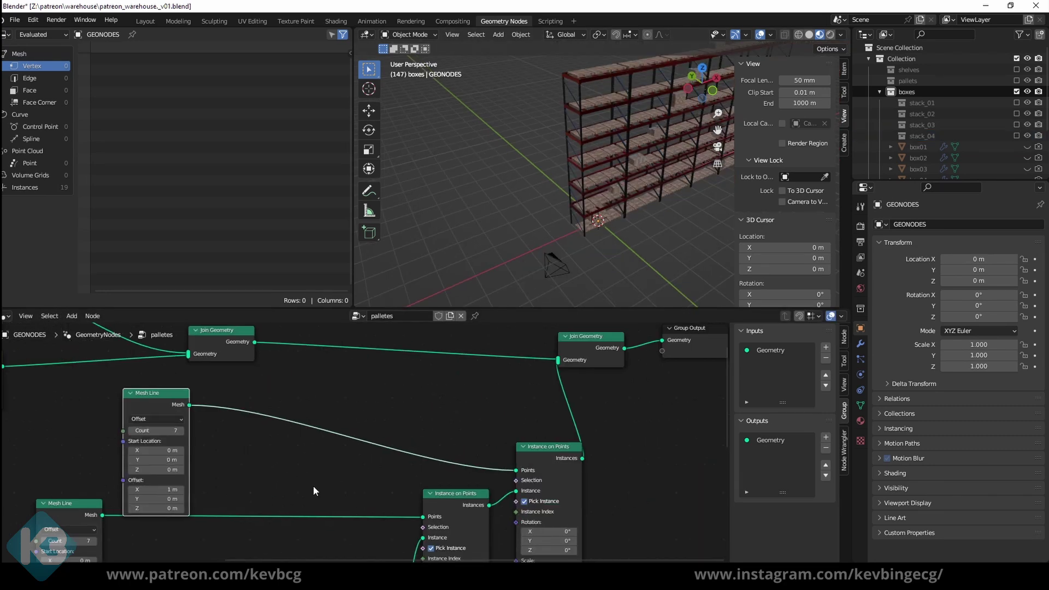
{"action": "scroll", "coordinate": [314, 491], "scroll_direction": "down", "scroll_amount": 1}
{"action": "middle_click_drag", "start_coordinate": [325, 555], "coordinate": [320, 505]}
{"action": "left_click_drag", "start_coordinate": [460, 518], "coordinate": [379, 529]}
{"action": "left_click_drag", "start_coordinate": [372, 535], "coordinate": [326, 529]}
{"action": "middle_click_drag", "start_coordinate": [444, 463], "coordinate": [471, 466]}
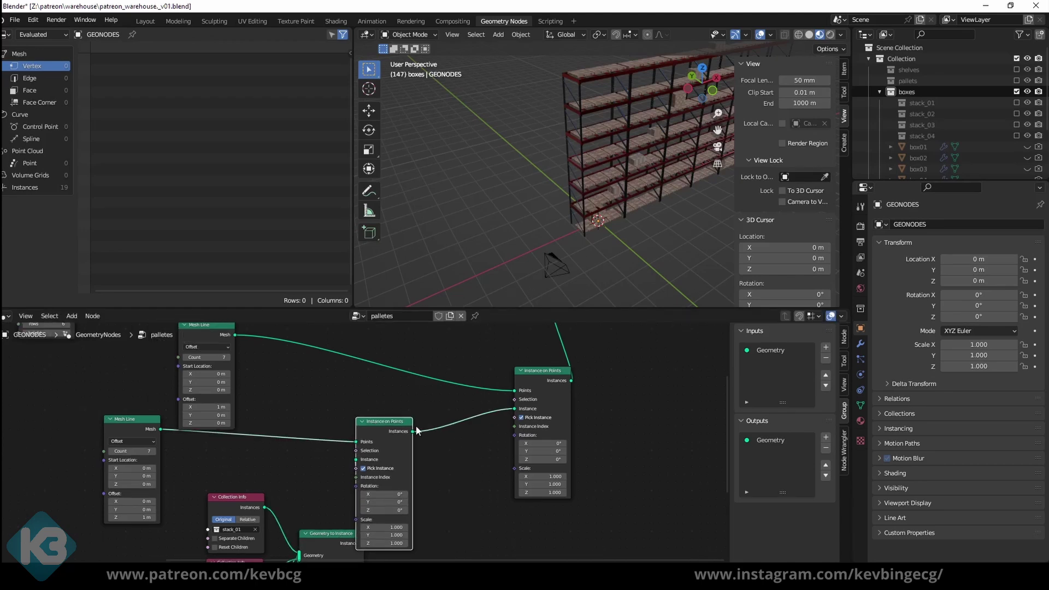
{"action": "left_click_drag", "start_coordinate": [406, 423], "coordinate": [431, 419]}
{"action": "left_click", "coordinate": [521, 418]}
Step: Insert a Transform Geometry node after the final Instance on Points node and set its X translation to -0.6 m
{"action": "scroll", "coordinate": [644, 224], "scroll_direction": "up", "scroll_amount": 5}
{"action": "mouse_move", "coordinate": [643, 224]}
{"action": "middle_mouse_down"}
{"action": "mouse_move", "coordinate": [745, 185]}
{"action": "mouse_move", "coordinate": [650, 208]}
{"action": "middle_mouse_up"}
{"action": "middle_click_drag", "start_coordinate": [628, 354], "coordinate": [597, 412]}
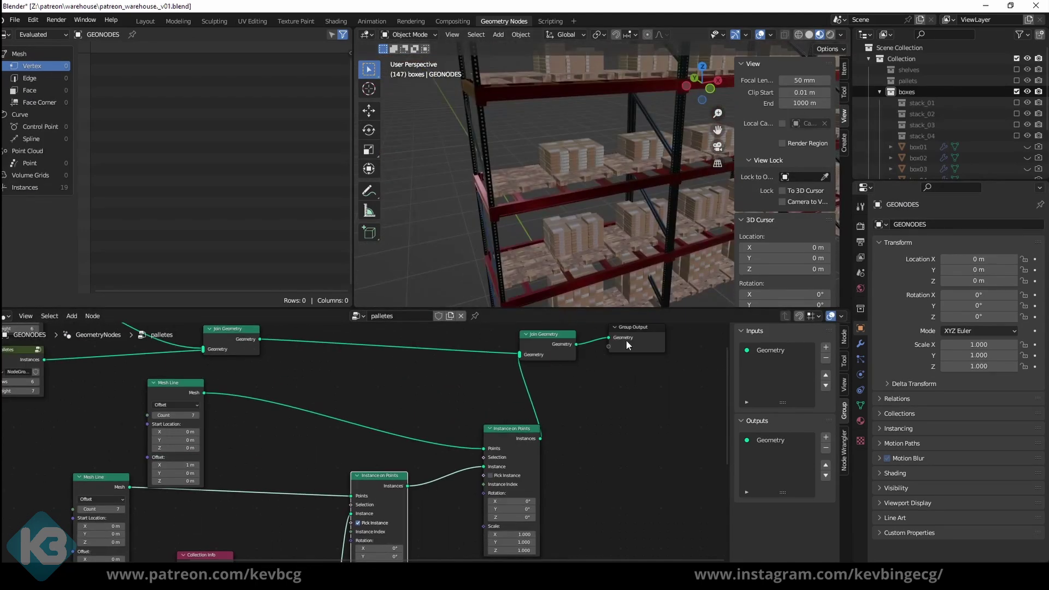
{"action": "left_click_drag", "start_coordinate": [627, 344], "coordinate": [726, 344]}
{"action": "left_click_drag", "start_coordinate": [549, 339], "coordinate": [705, 348]}
{"action": "key", "text": "shift+a"}
{"action": "left_click", "coordinate": [565, 360]}
{"action": "type", "text": "trans"}
{"action": "key", "text": "Return"}
{"action": "left_click", "coordinate": [590, 382]}
{"action": "left_click_drag", "start_coordinate": [615, 421], "coordinate": [592, 421]}
Step: Adjust the horizontal Mesh Line's X offset, trying 0.65 m before settling on 0.625 m
{"action": "scroll", "coordinate": [222, 467], "scroll_direction": "up", "scroll_amount": 4}
{"action": "middle_click_drag", "start_coordinate": [222, 467], "coordinate": [396, 456]}
{"action": "left_click_drag", "start_coordinate": [350, 452], "coordinate": [327, 453]}
{"action": "left_click", "coordinate": [351, 453]}
{"action": "type", "text": "0.65"}
{"action": "key", "text": "Return"}
{"action": "middle_click_drag", "start_coordinate": [528, 228], "coordinate": [565, 199]}
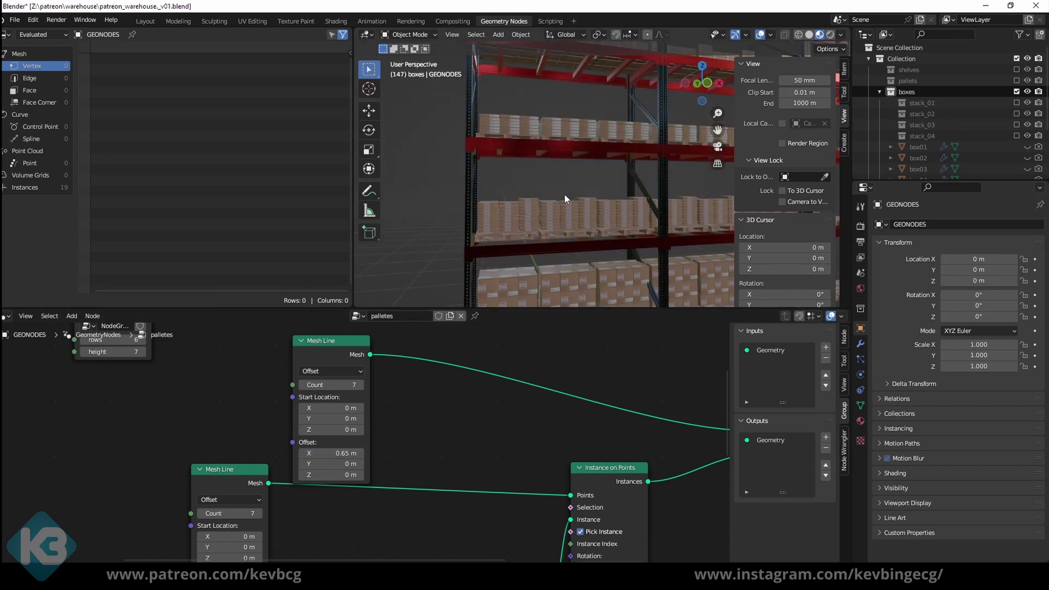
{"action": "left_click", "coordinate": [348, 453]}
{"action": "type", "text": "0.6"}
{"action": "key", "text": "Return"}
{"action": "left_click_drag", "start_coordinate": [300, 453], "coordinate": [303, 454]}
Step: Raise the box stacks onto the pallets by setting the Transform Geometry node's Z translation to 0.07 m
{"action": "middle_click_drag", "start_coordinate": [546, 257], "coordinate": [592, 222]}
{"action": "scroll", "coordinate": [592, 222], "scroll_direction": "up", "scroll_amount": 4}
{"action": "middle_click_drag", "start_coordinate": [335, 449], "coordinate": [5, 455]}
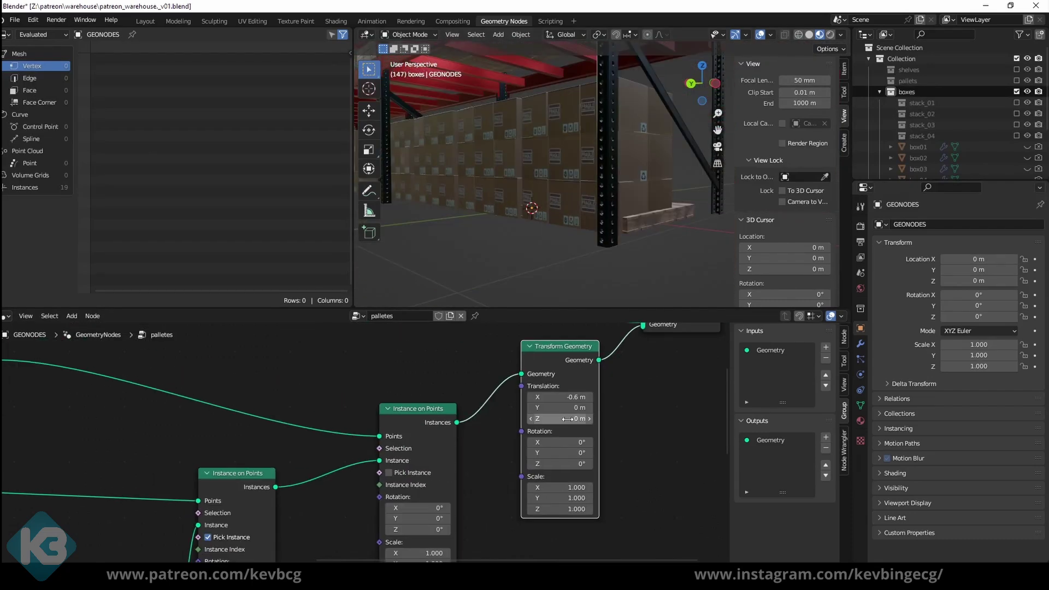
{"action": "left_click_drag", "start_coordinate": [558, 419], "coordinate": [571, 419]}
{"action": "middle_click_drag", "start_coordinate": [644, 237], "coordinate": [692, 264]}
{"action": "left_click_drag", "start_coordinate": [571, 419], "coordinate": [558, 418]}
{"action": "left_click", "coordinate": [569, 418]}
{"action": "type", "text": "0.07"}
{"action": "key", "text": "Return"}
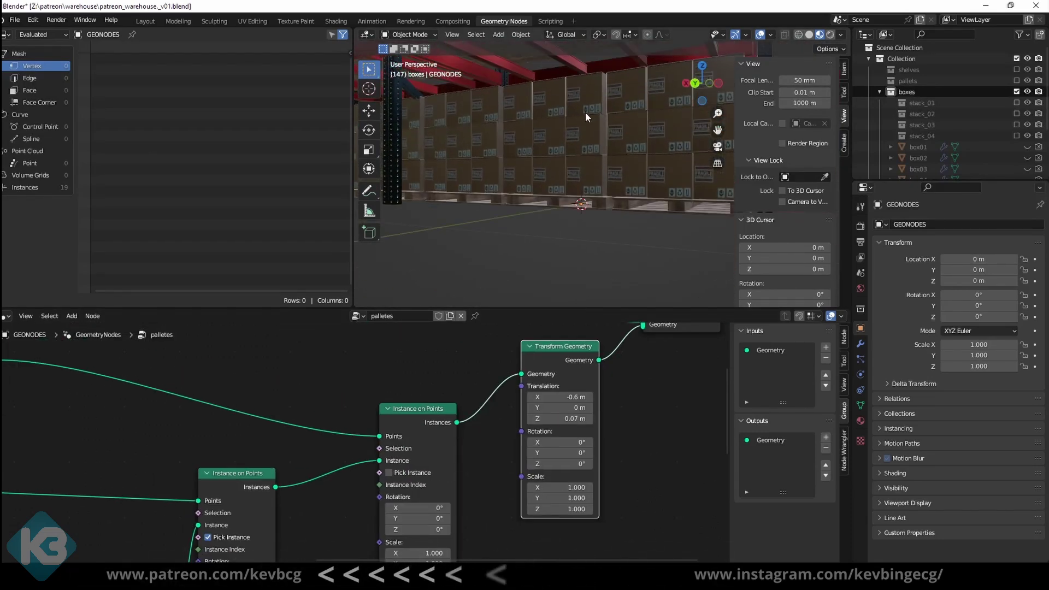
Step: Add a Random Value node of type Integer and link it to the Instance Index of the stack's Instance on Points node
{"action": "scroll", "coordinate": [585, 112], "scroll_direction": "down", "scroll_amount": 5}
{"action": "middle_click_drag", "start_coordinate": [605, 166], "coordinate": [621, 174]}
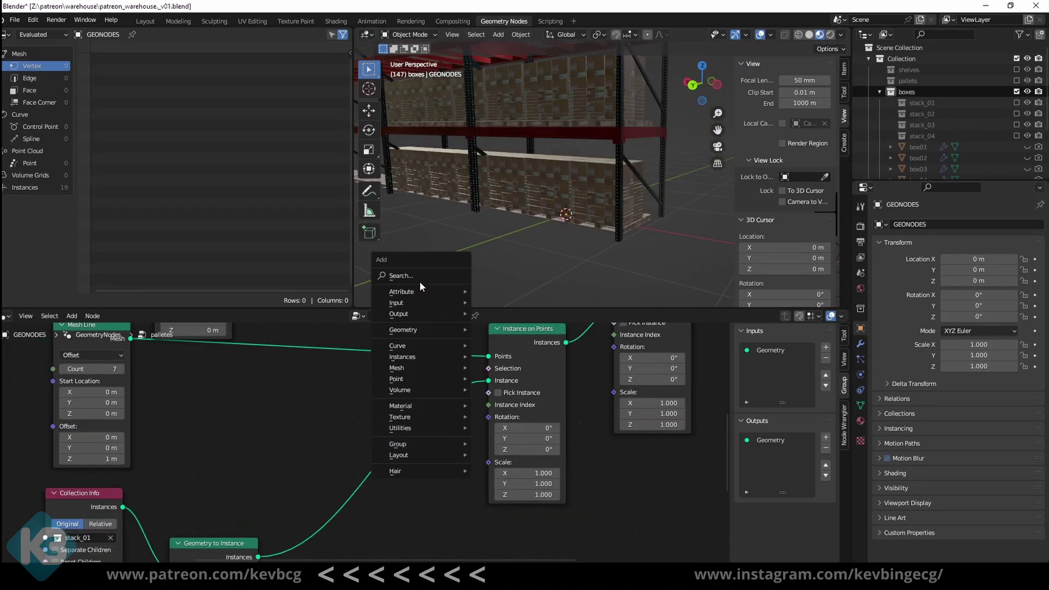
{"action": "left_click", "coordinate": [420, 279]}
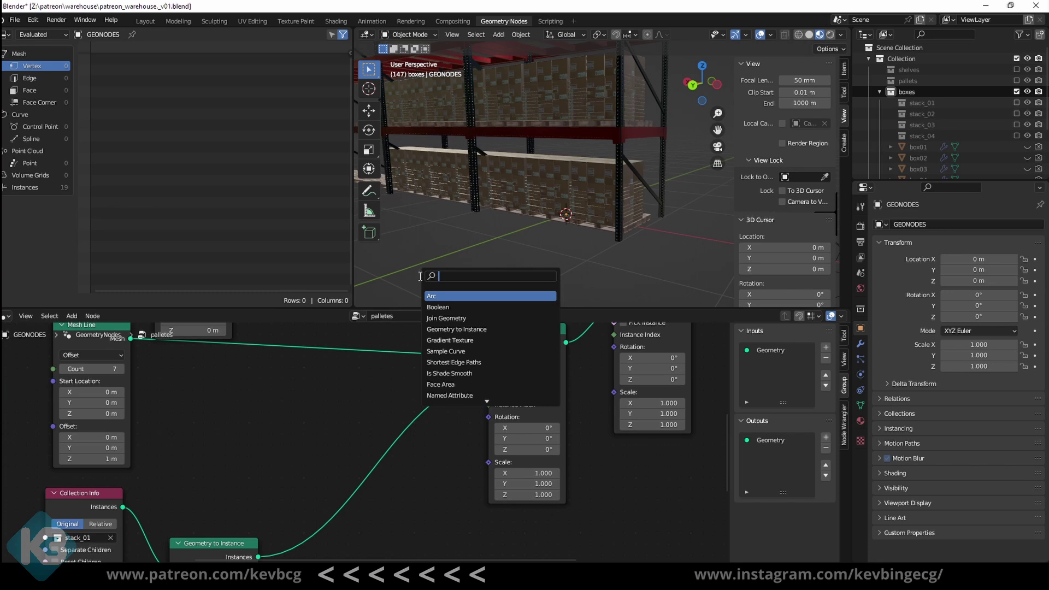
{"action": "type", "text": "rand"}
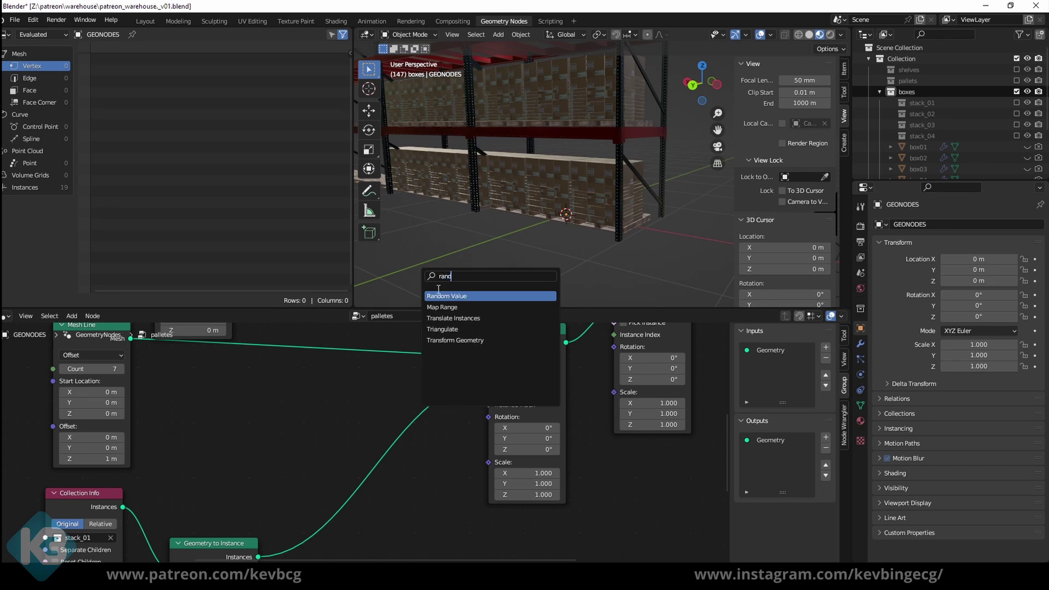
{"action": "left_click", "coordinate": [443, 297]}
{"action": "left_click", "coordinate": [443, 494]}
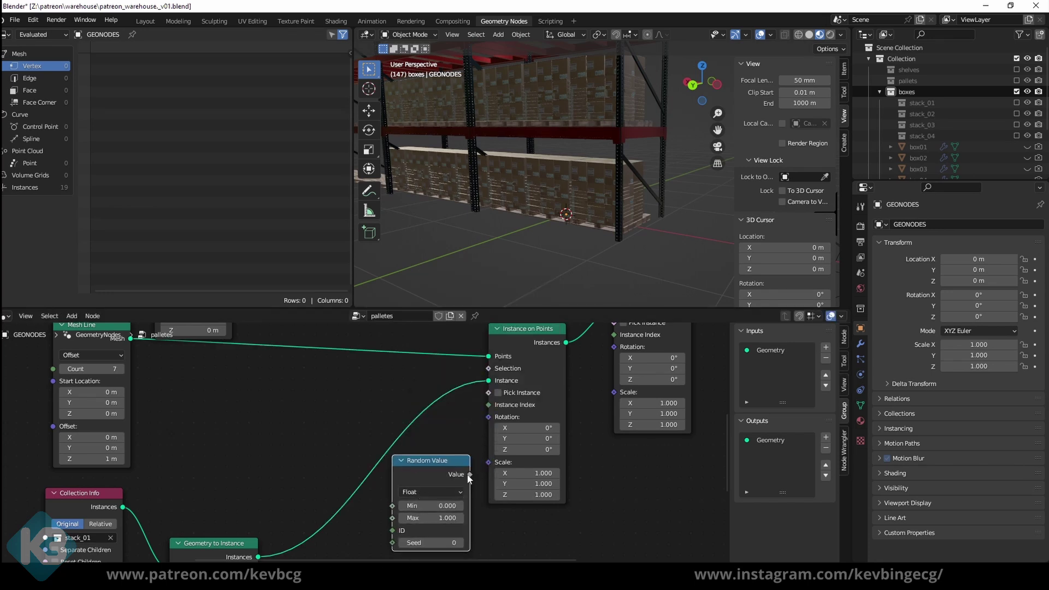
{"action": "left_click", "coordinate": [432, 492]}
{"action": "left_click", "coordinate": [433, 516]}
{"action": "middle_click_drag", "start_coordinate": [497, 537], "coordinate": [635, 461]}
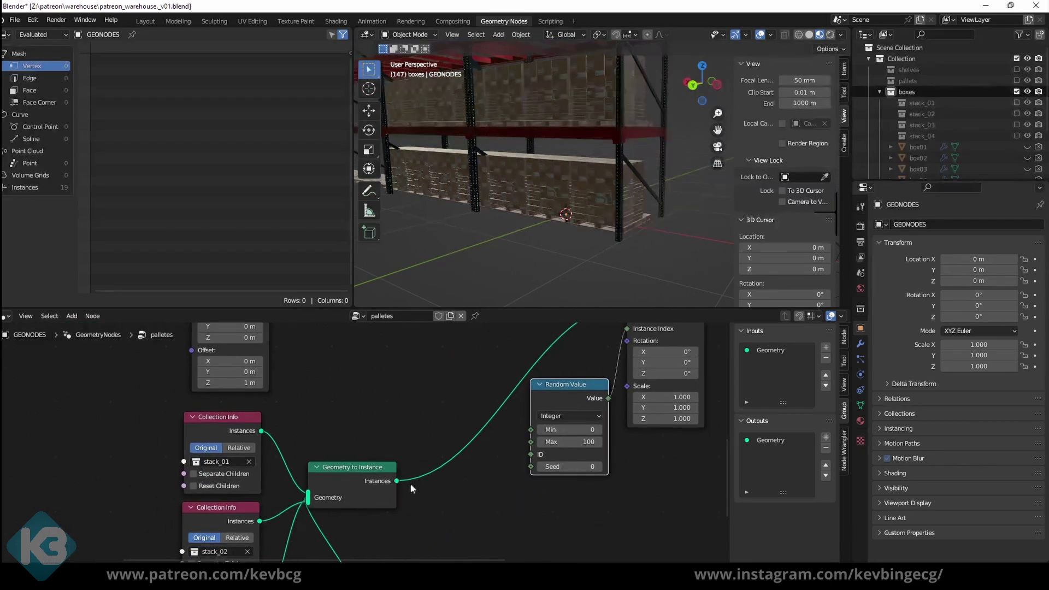
Step: Link an ID node into the Random Value node's ID input and lower the random Max to 34
{"action": "left_click_drag", "start_coordinate": [372, 471], "coordinate": [364, 447]}
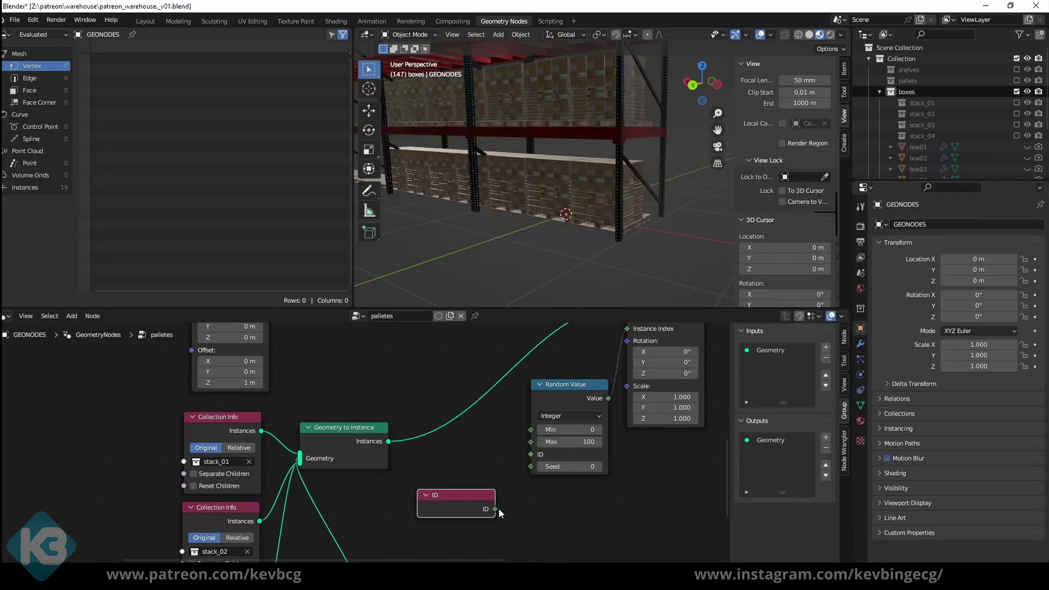
{"action": "left_click_drag", "start_coordinate": [494, 506], "coordinate": [495, 505]}
{"action": "left_click_drag", "start_coordinate": [528, 466], "coordinate": [530, 457]}
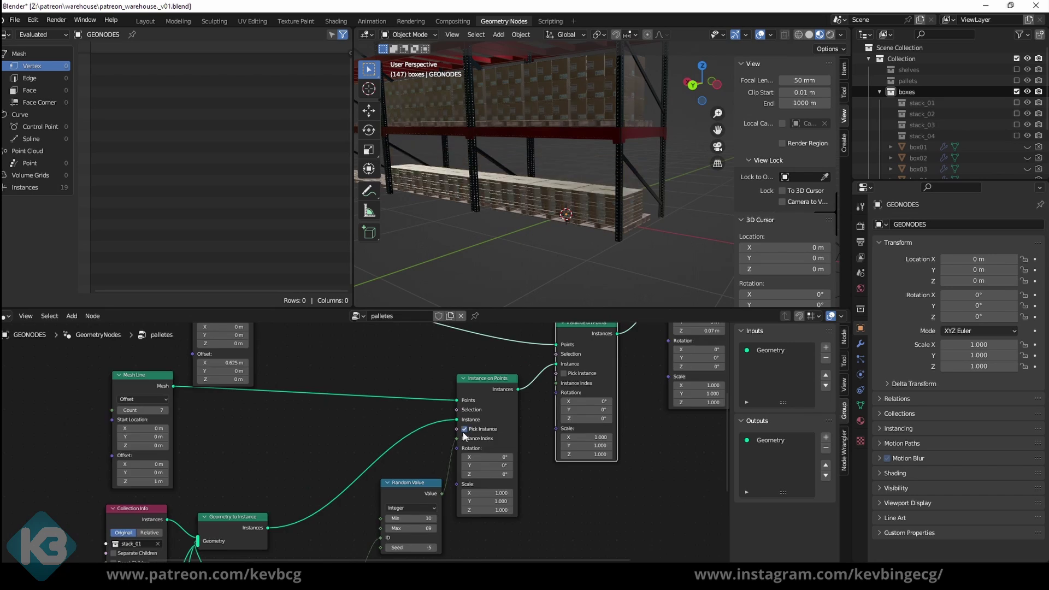
{"action": "left_click_drag", "start_coordinate": [430, 526], "coordinate": [404, 528]}
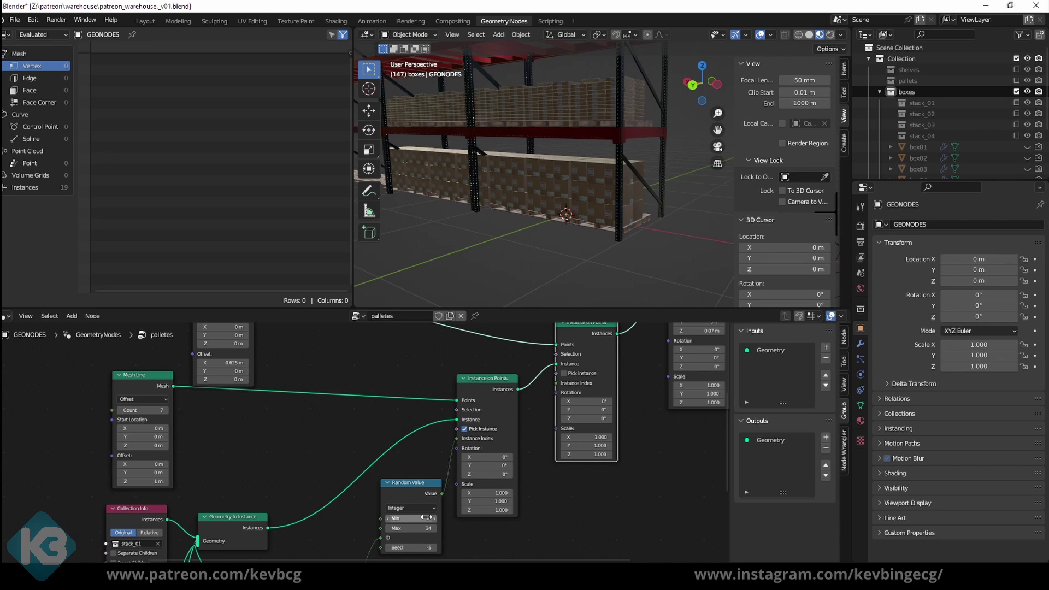
Step: Group the nodes that build the vertical box stacks and expose the Random Value node's Seed as a group input
{"action": "left_click_drag", "start_coordinate": [175, 325], "coordinate": [437, 519]}
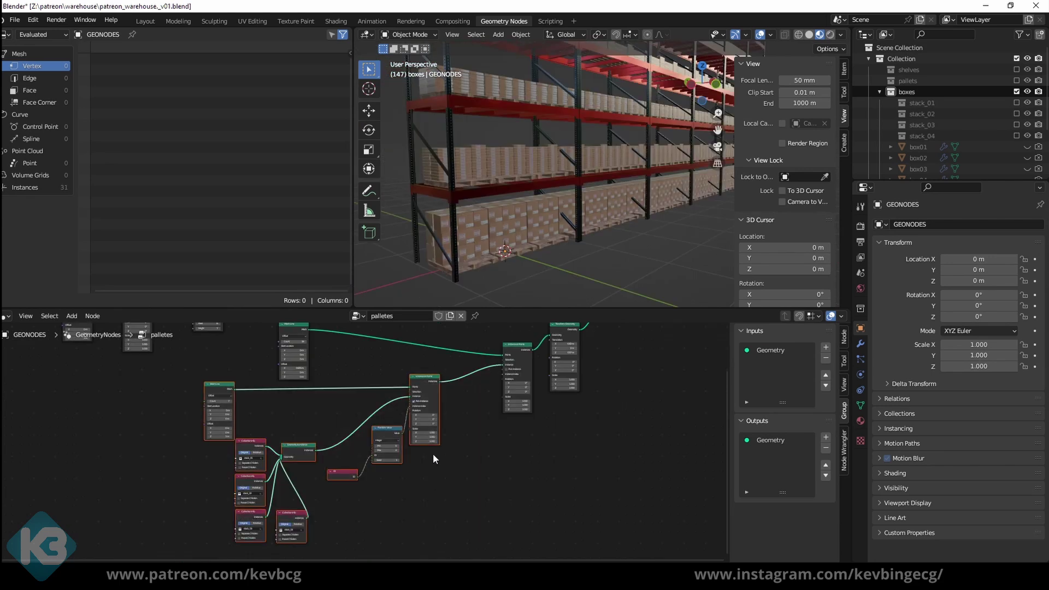
{"action": "middle_click_drag", "start_coordinate": [433, 455], "coordinate": [415, 495]}
{"action": "key", "text": "ctrl+g"}
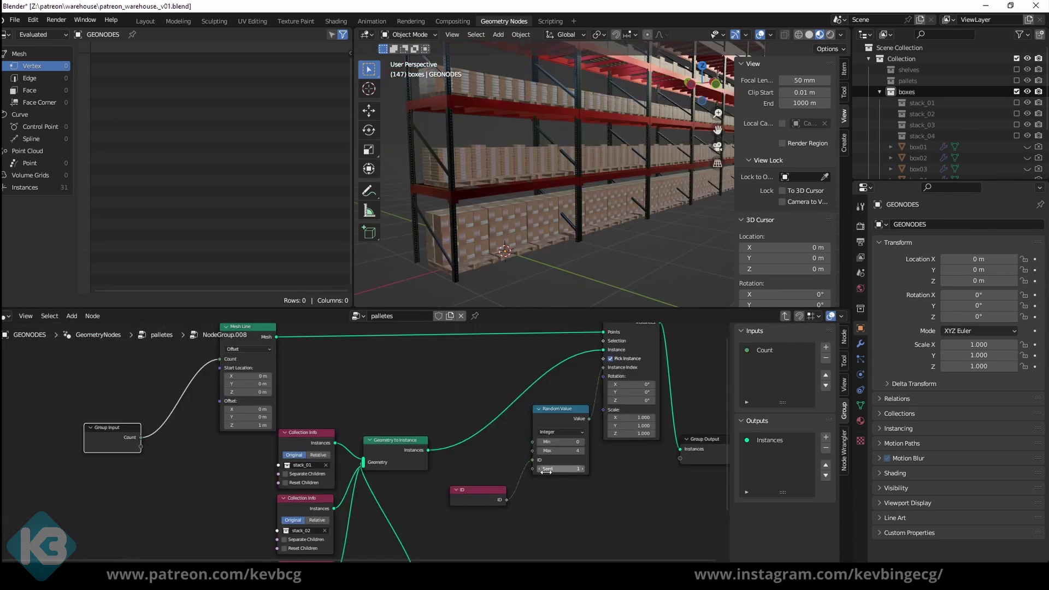
{"action": "left_click_drag", "start_coordinate": [533, 469], "coordinate": [141, 447]}
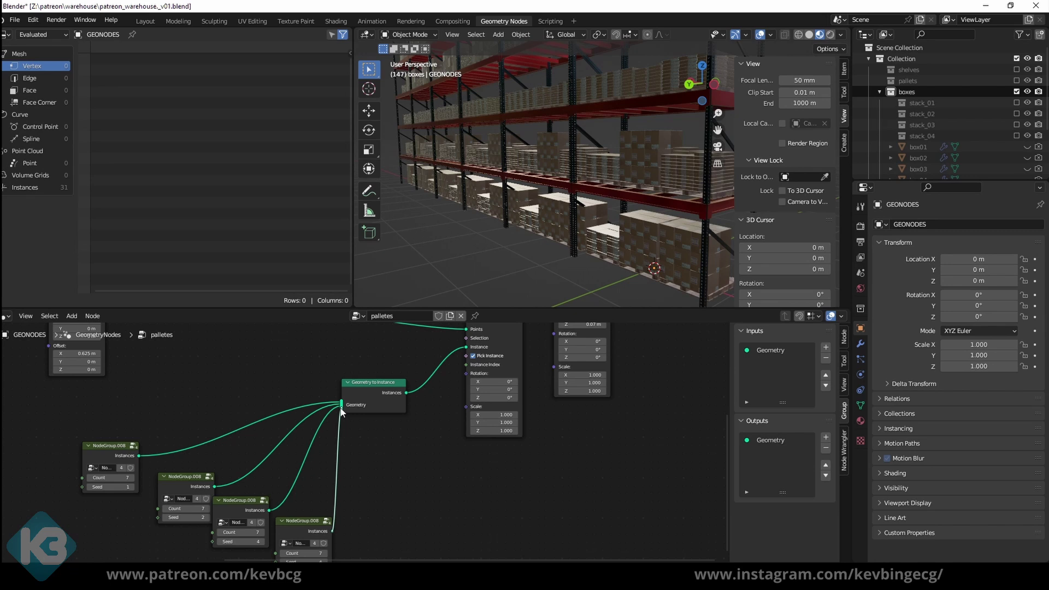
Step: Link the last box-stack group copy into Geometry to Instance, and the final Join Geometry into the new Instance on Points node's Instance socket
{"action": "left_click_drag", "start_coordinate": [341, 409], "coordinate": [342, 406]}
{"action": "middle_click_drag", "start_coordinate": [368, 464], "coordinate": [395, 375]}
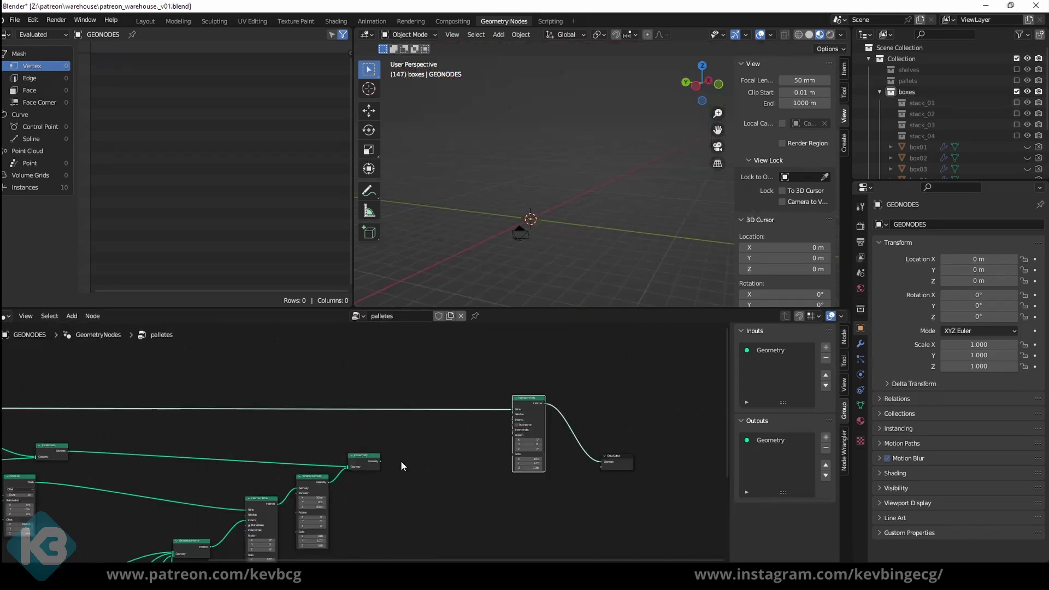
{"action": "scroll", "coordinate": [392, 457], "scroll_direction": "up", "scroll_amount": 1}
{"action": "left_click_drag", "start_coordinate": [389, 468], "coordinate": [568, 413]}
{"action": "middle_click_drag", "start_coordinate": [568, 413], "coordinate": [568, 456]}
{"action": "scroll", "coordinate": [325, 456], "scroll_direction": "up", "scroll_amount": 2}
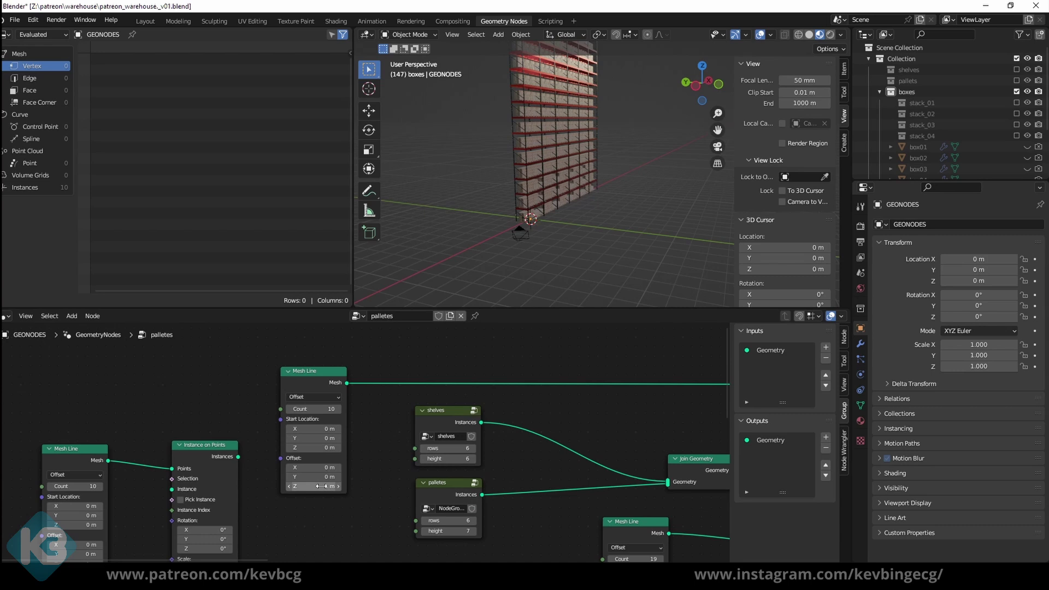
Step: Reset the row Mesh Line's Z offset and set its Y offset to 1 m
{"action": "key", "text": "BackSpace"}
{"action": "left_click", "coordinate": [323, 476]}
{"action": "type", "text": "1"}
{"action": "key", "text": "Return"}
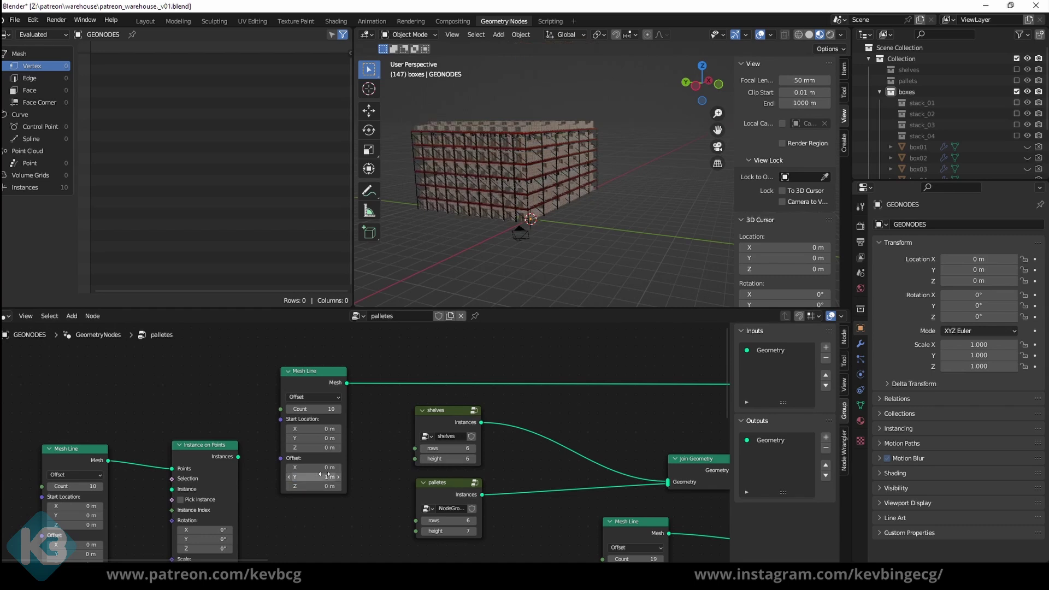
Step: Create a linked duplicate of the GEONODES warehouse object along the X axis
{"action": "key", "text": "alt+d"}
{"action": "key", "text": "x"}
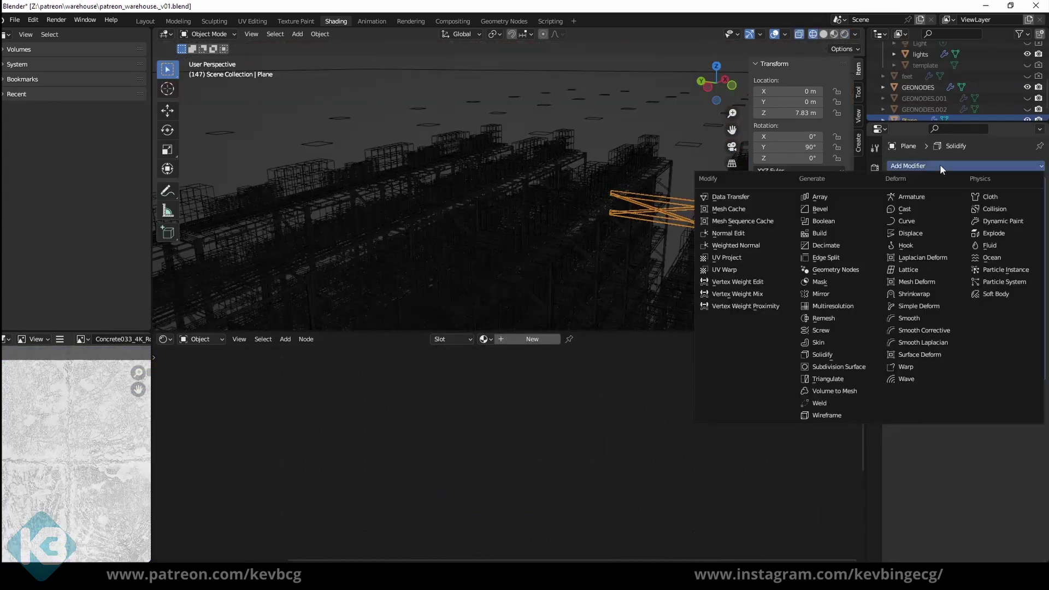
Step: Add an Array modifier to the roof strut plane with relative offset factors X 0 and Y 1
{"action": "left_click", "coordinate": [892, 189]}
{"action": "double_click", "coordinate": [989, 262]}
{"action": "type", "text": "000"}
{"action": "key", "text": "Tab"}
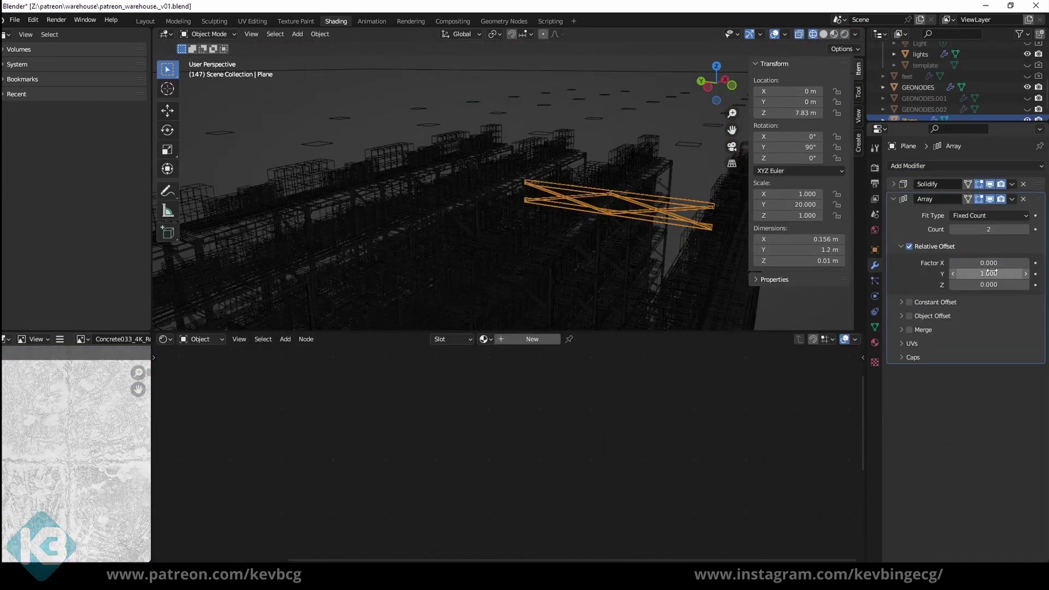
{"action": "type", "text": "1"}
Step: Duplicate the strut's Array modifier, reset its Y offset and adjust its Z factor to repeat the struts in spaced rows
{"action": "middle_click_drag", "start_coordinate": [649, 223], "coordinate": [573, 222]}
{"action": "left_click", "coordinate": [893, 198]}
{"action": "key", "text": "shift+d"}
{"action": "left_click", "coordinate": [893, 213]}
{"action": "key", "text": "BackSpace"}
{"action": "left_click_drag", "start_coordinate": [988, 299], "coordinate": [945, 299]}
Step: Move the arrayed roof struts slightly down along the Z axis
{"action": "key", "text": "KP_0"}
{"action": "key", "text": "KP_0"}
{"action": "key", "text": "KP_Decimal"}
{"action": "key", "text": "shift+space"}
{"action": "key", "text": "g"}
{"action": "left_click_drag", "start_coordinate": [660, 136], "coordinate": [660, 146]}
Step: Duplicate the strut plane along the Z axis and remove both Array modifiers from the copy
{"action": "middle_click_drag", "start_coordinate": [661, 164], "coordinate": [587, 178]}
{"action": "scroll", "coordinate": [588, 177], "scroll_direction": "down", "scroll_amount": 3}
{"action": "key", "text": "shift+d"}
{"action": "key", "text": "z"}
{"action": "left_click", "coordinate": [597, 227]}
{"action": "left_click", "coordinate": [1023, 213]}
{"action": "left_click", "coordinate": [1022, 198]}
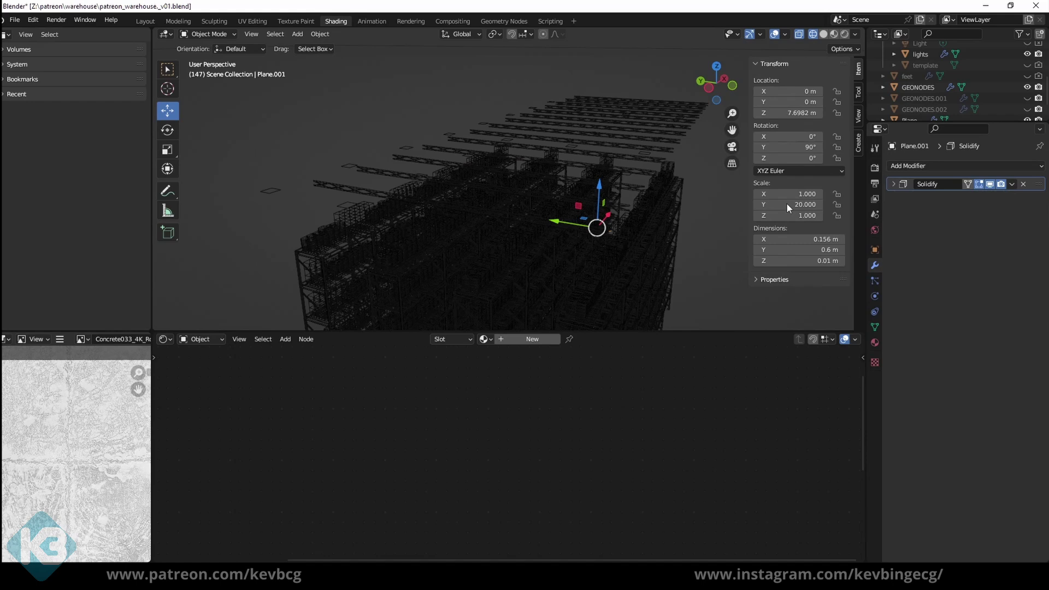
Step: Rotate the strut plane, set its Y rotation to 90° and its Y scale to 20
{"action": "mouse_move", "coordinate": [649, 218]}
{"action": "middle_mouse_down"}
{"action": "mouse_move", "coordinate": [629, 198]}
{"action": "mouse_move", "coordinate": [656, 218]}
{"action": "middle_mouse_up"}
{"action": "scroll", "coordinate": [656, 218], "scroll_direction": "up", "scroll_amount": 2}
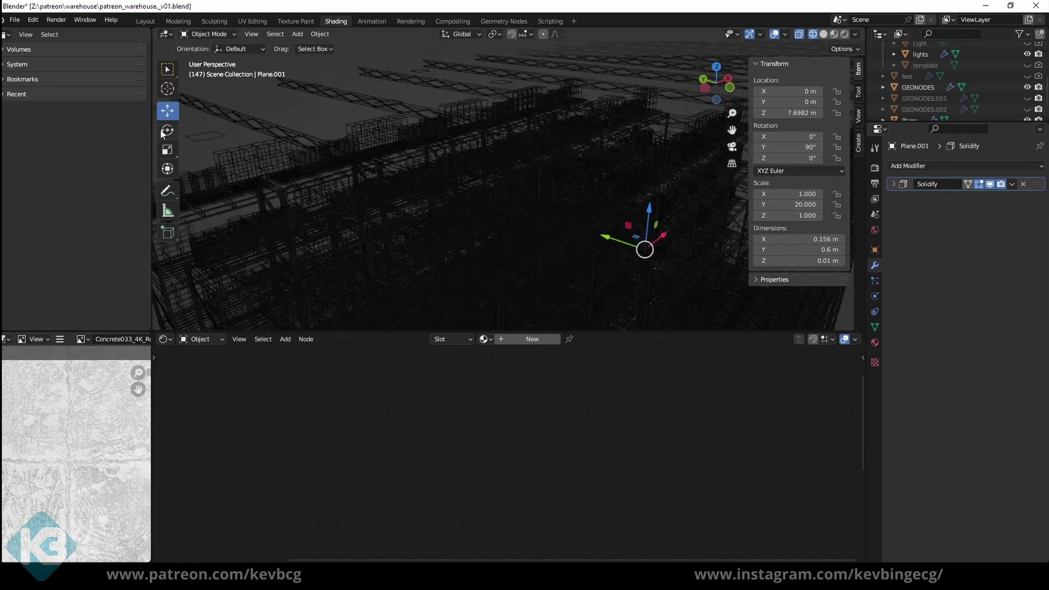
{"action": "key", "text": "shift+space"}
{"action": "key", "text": "r"}
{"action": "left_click_drag", "start_coordinate": [628, 235], "coordinate": [672, 218]}
{"action": "left_click", "coordinate": [807, 146]}
{"action": "type", "text": "90"}
{"action": "key", "text": "Return"}
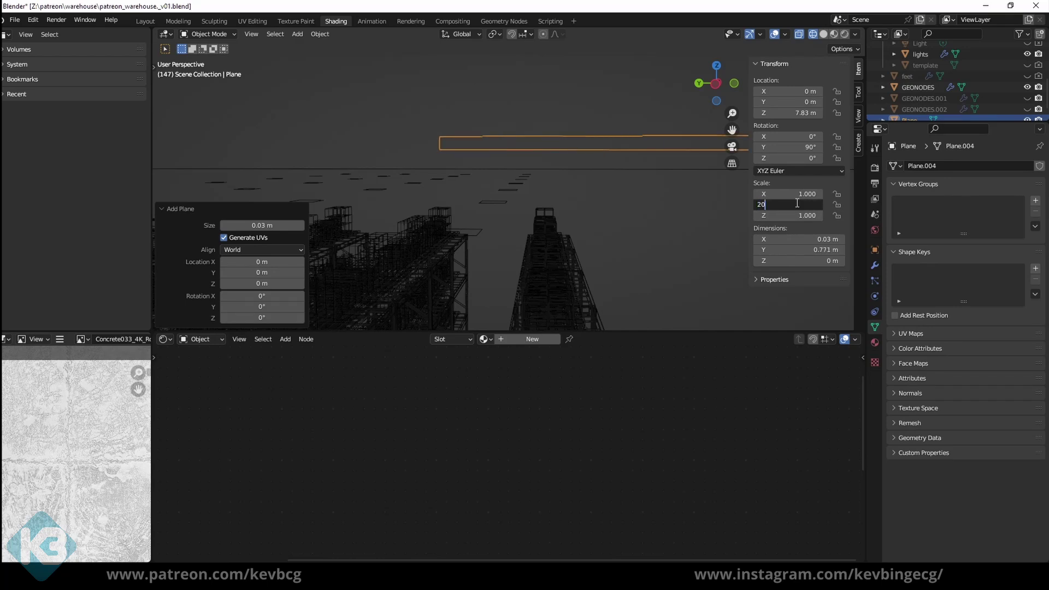
{"action": "key", "text": "Return"}
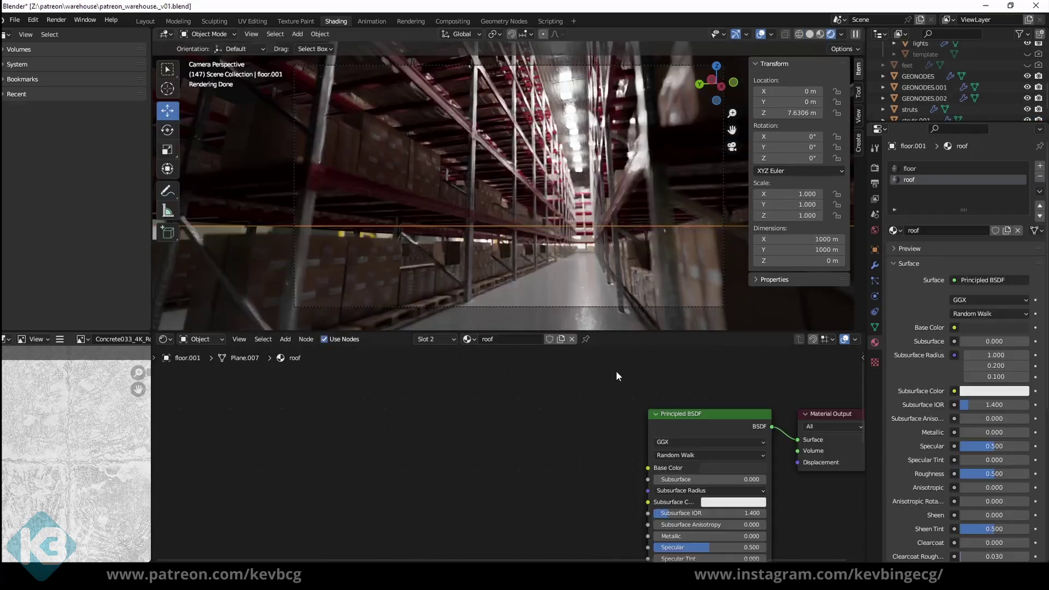
Step: Select the feet object and switch the shader editor from object to World shading
{"action": "left_click", "coordinate": [912, 64]}
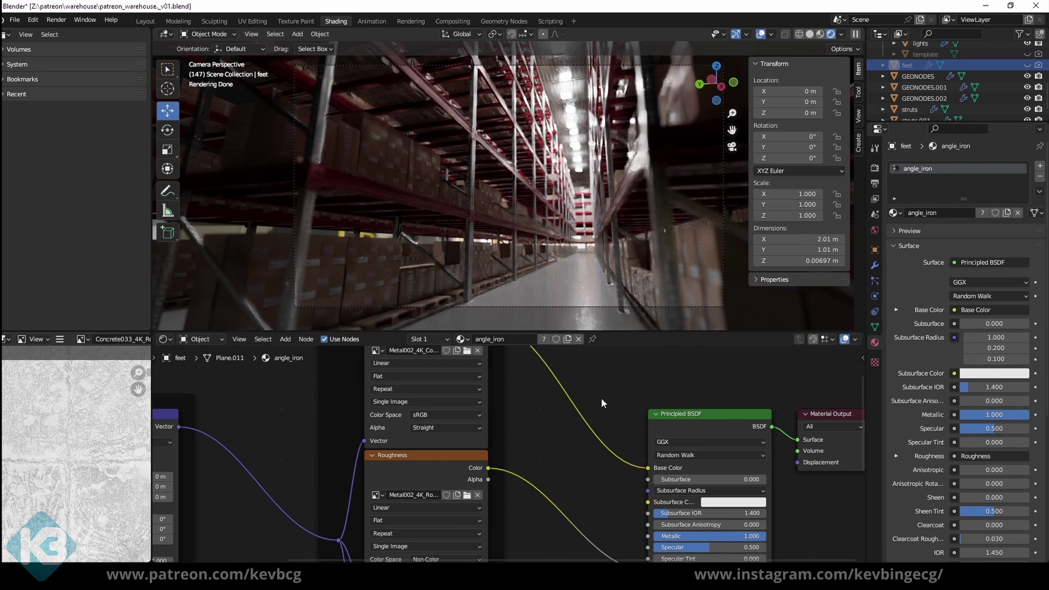
{"action": "left_click", "coordinate": [201, 339]}
{"action": "left_click", "coordinate": [197, 363]}
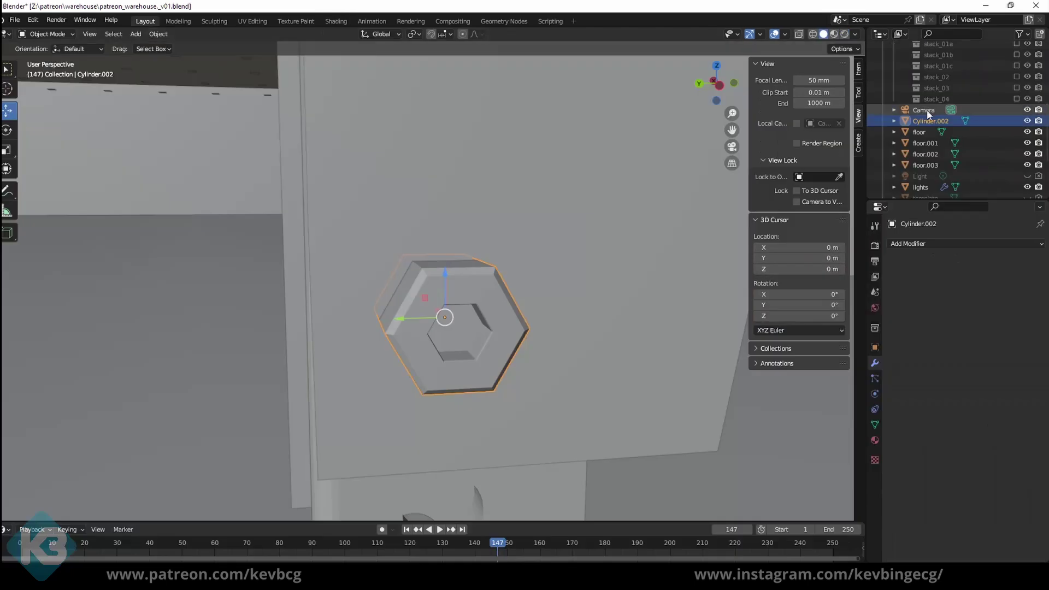
Step: Display the scene in wireframe, duplicate the bolt mesh in Cylinder.002 and move the copy up to the next hole
{"action": "scroll", "coordinate": [437, 338], "scroll_direction": "down", "scroll_amount": 3}
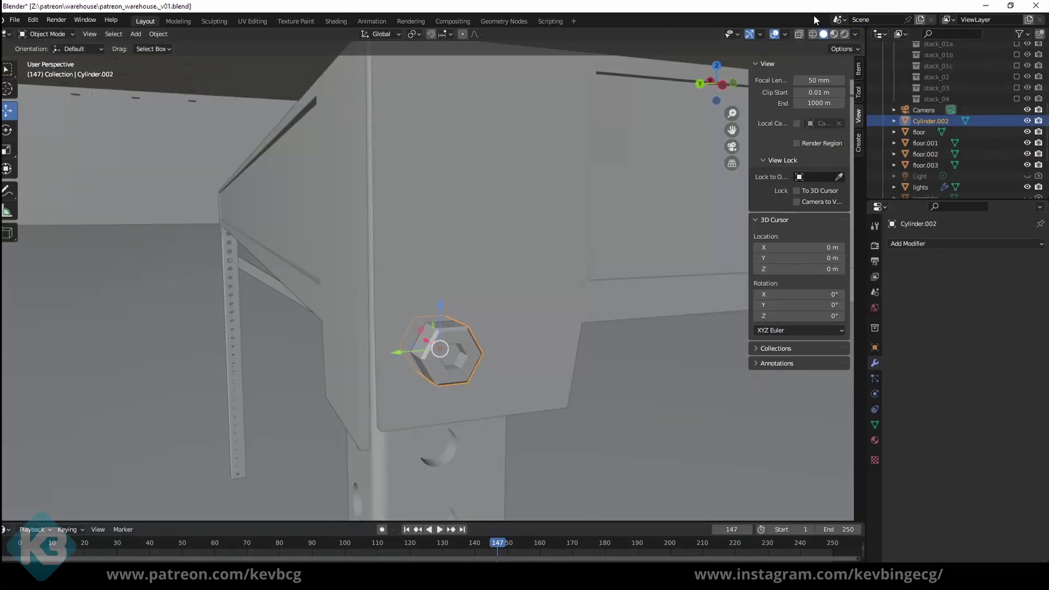
{"action": "key", "text": "shift+z"}
{"action": "key", "text": "shift+d"}
{"action": "key", "text": "Escape"}
{"action": "key", "text": "e"}
{"action": "left_click_drag", "start_coordinate": [453, 315], "coordinate": [486, 262]}
Step: Duplicate the bolt again, rotate it slightly and move it up to a higher hole on the shelf bracket
{"action": "key", "text": "shift+d"}
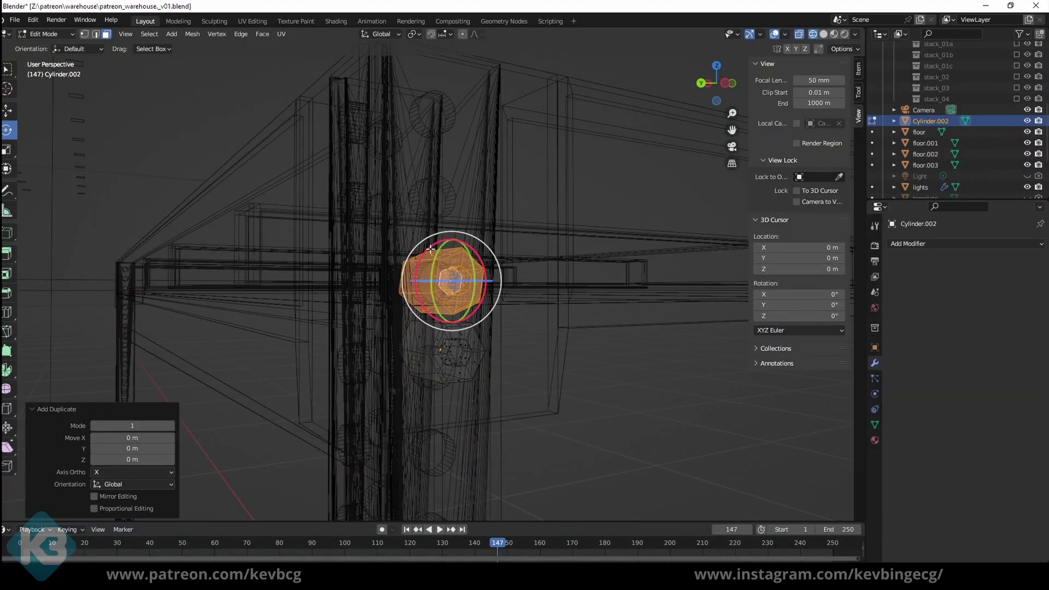
{"action": "middle_click_drag", "start_coordinate": [492, 246], "coordinate": [513, 279]}
{"action": "left_click_drag", "start_coordinate": [481, 257], "coordinate": [519, 248]}
{"action": "left_click_drag", "start_coordinate": [446, 246], "coordinate": [446, 154]}
{"action": "left_click", "coordinate": [465, 367], "text": "shift"}
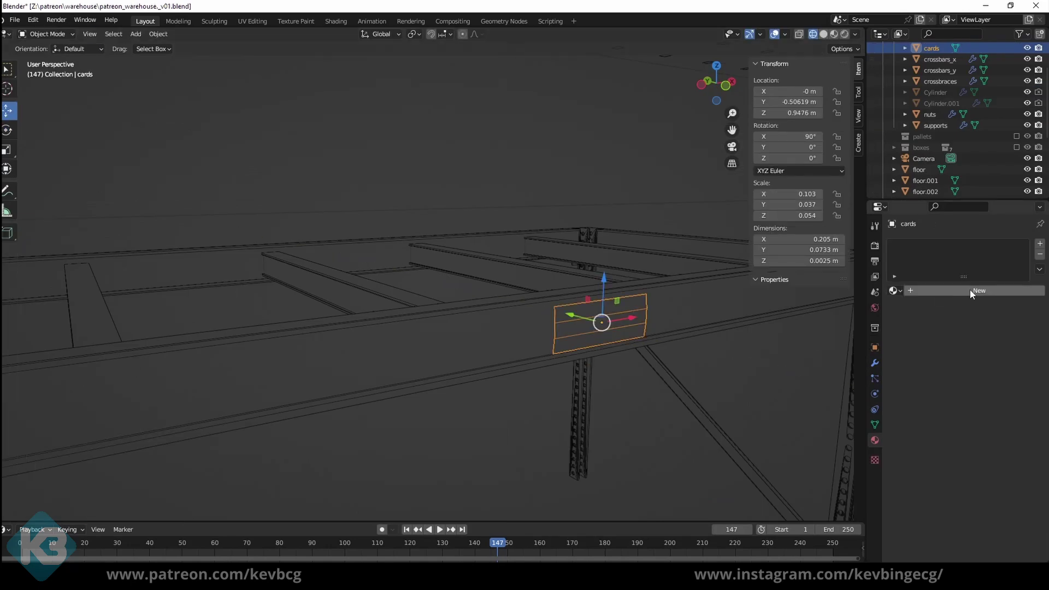
Step: Move the label card to about -0.687 m on X and duplicate its mesh twice, spacing the copies along the front crossbar
{"action": "scroll", "coordinate": [496, 308], "scroll_direction": "down", "scroll_amount": 2}
{"action": "left_click_drag", "start_coordinate": [567, 302], "coordinate": [546, 305]}
{"action": "key", "text": "Tab"}
{"action": "key", "text": "a"}
{"action": "key", "text": "w"}
{"action": "key", "text": "shift+d"}
{"action": "key", "text": "Escape"}
{"action": "key", "text": "shift+d"}
{"action": "key", "text": "Escape"}
{"action": "left_click_drag", "start_coordinate": [546, 304], "coordinate": [734, 278]}
{"action": "key", "text": "Tab"}
{"action": "left_click", "coordinate": [158, 34]}
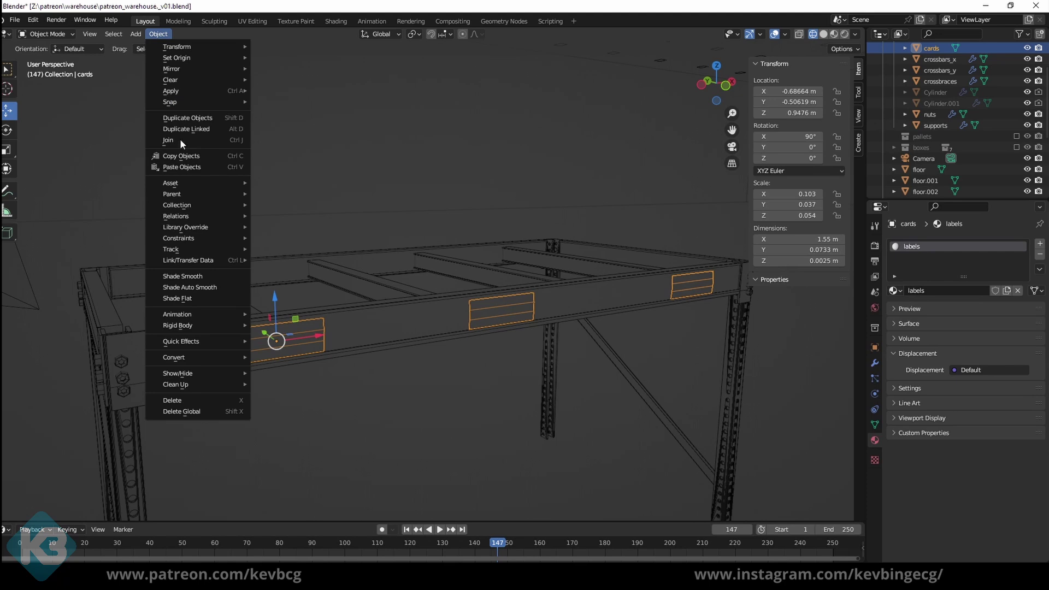
Step: Undo the manual mesh duplicates of the label card on the front crossbar
{"action": "key", "text": "ctrl+z"}
{"action": "key", "text": "ctrl+z"}
{"action": "key", "text": "ctrl+z"}
{"action": "key", "text": "ctrl+z"}
{"action": "key", "text": "ctrl+z"}
{"action": "key", "text": "ctrl+z"}
Step: Array the label card with a count of 3 and relative X factor 2.8, and mirror the row about an origin at the 3D cursor
{"action": "left_click", "coordinate": [874, 363]}
{"action": "left_click", "coordinate": [928, 243]}
{"action": "left_click", "coordinate": [814, 272]}
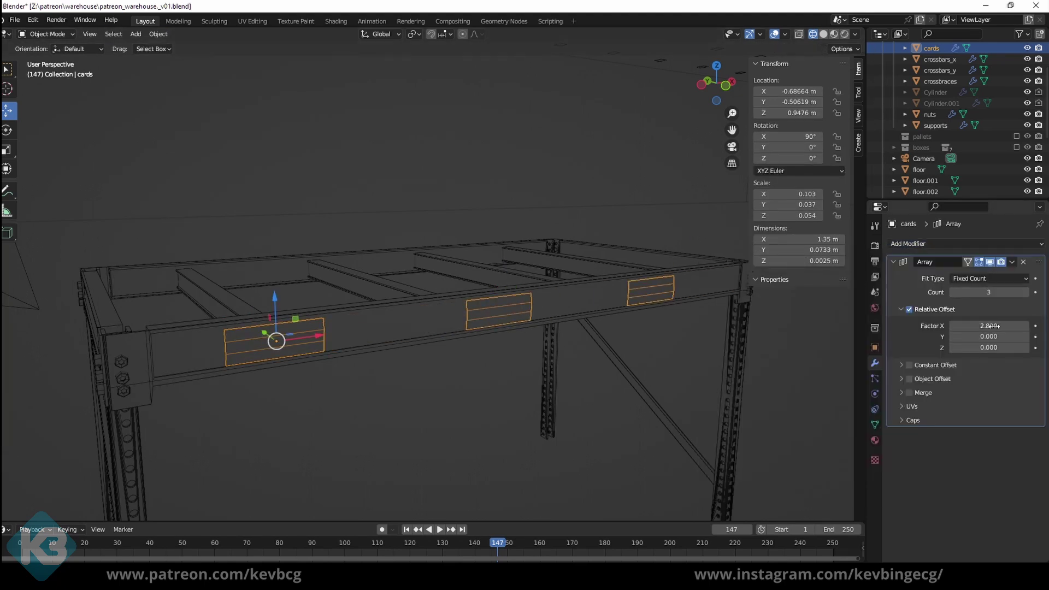
{"action": "left_click", "coordinate": [964, 244]}
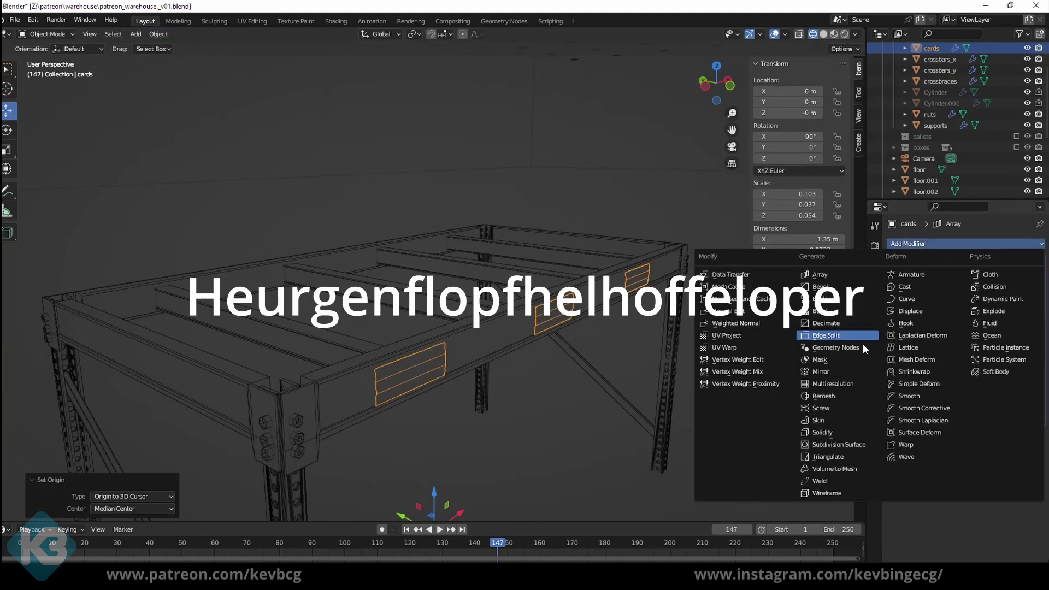
{"action": "left_click", "coordinate": [865, 341]}
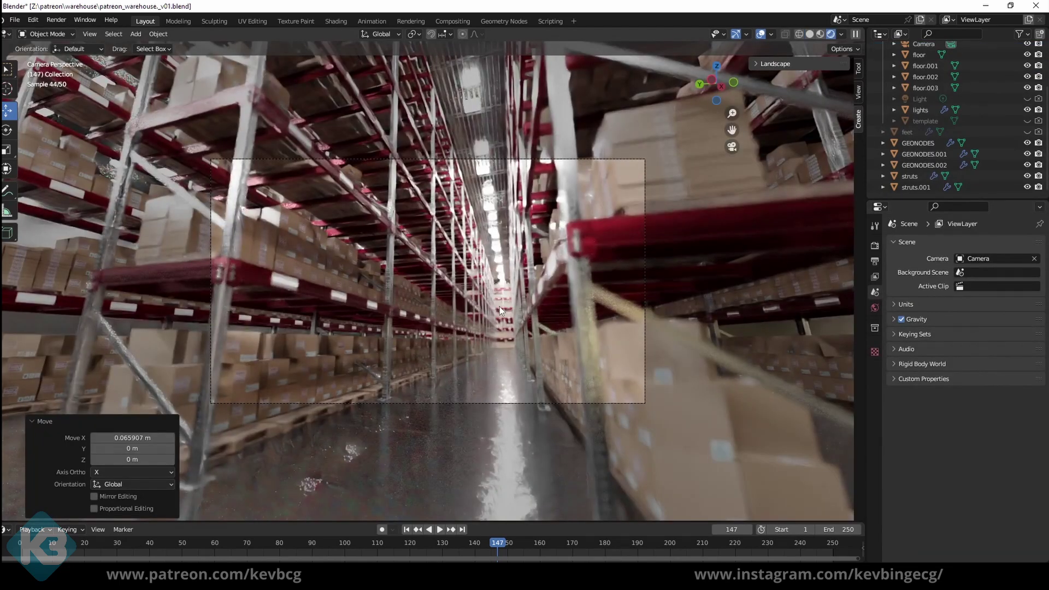
Step: Select the cards object, return it to Object Mode and expand the Settings of its labels material
{"action": "scroll", "coordinate": [1008, 73], "scroll_direction": "up", "scroll_amount": 2}
{"action": "left_click", "coordinate": [874, 440]}
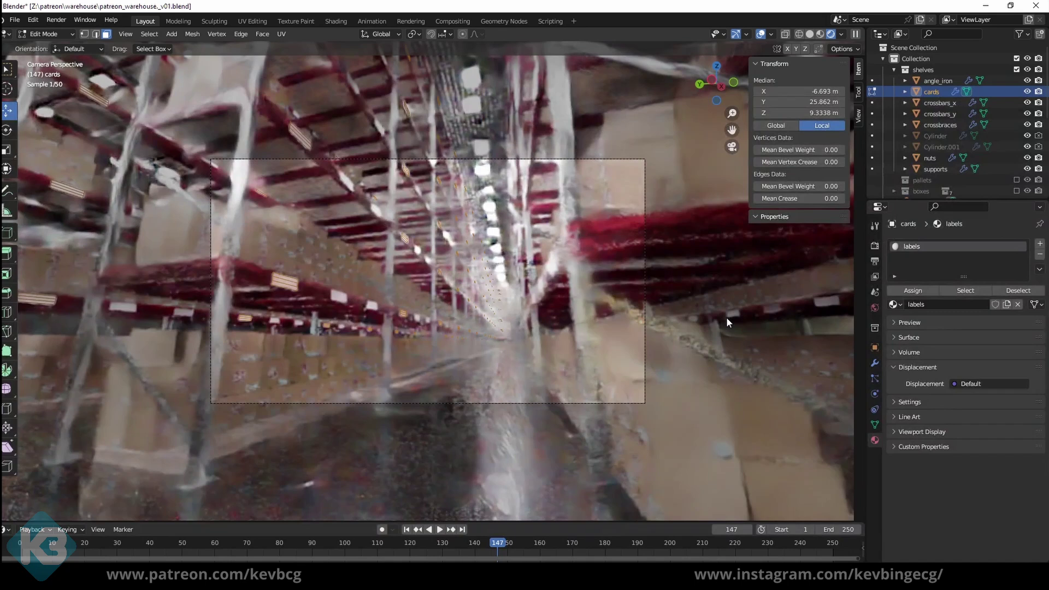
{"action": "left_click", "coordinate": [874, 308]}
{"action": "key", "text": "Tab"}
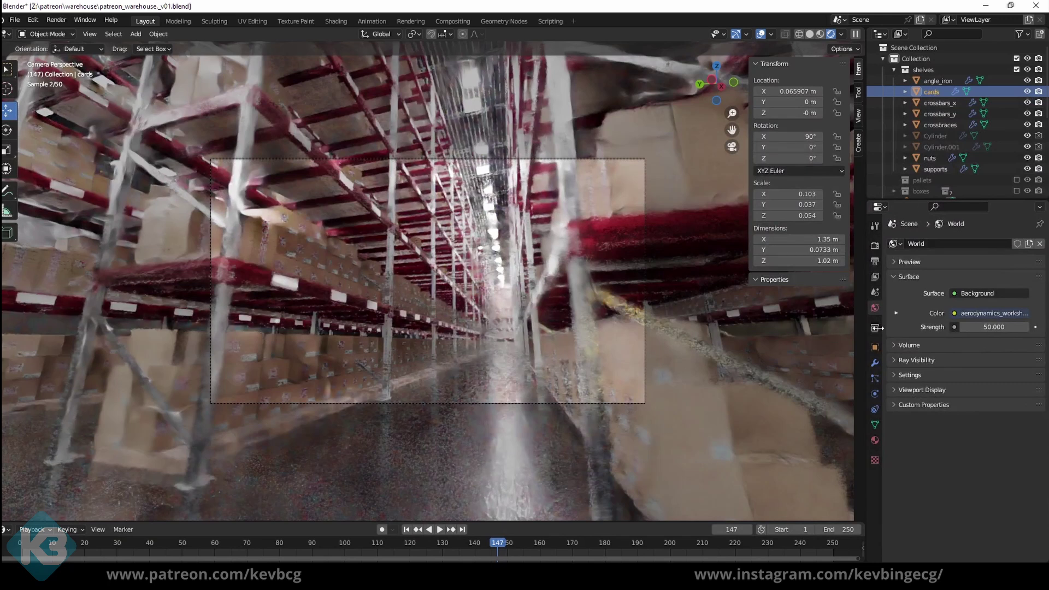
{"action": "left_click", "coordinate": [874, 439]}
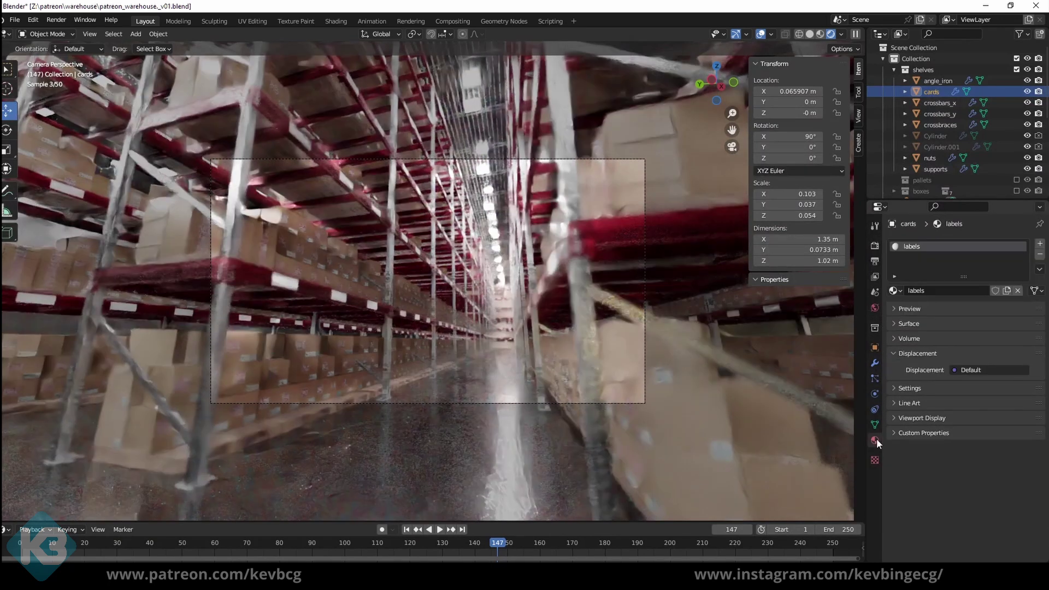
{"action": "left_click", "coordinate": [907, 388]}
{"action": "scroll", "coordinate": [906, 388], "scroll_direction": "down", "scroll_amount": 2}
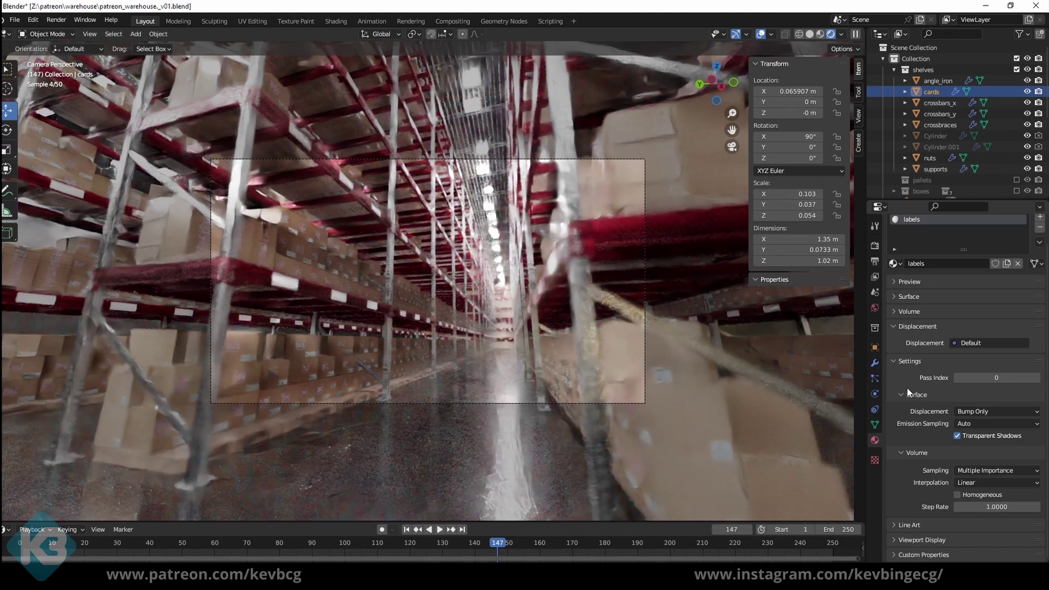